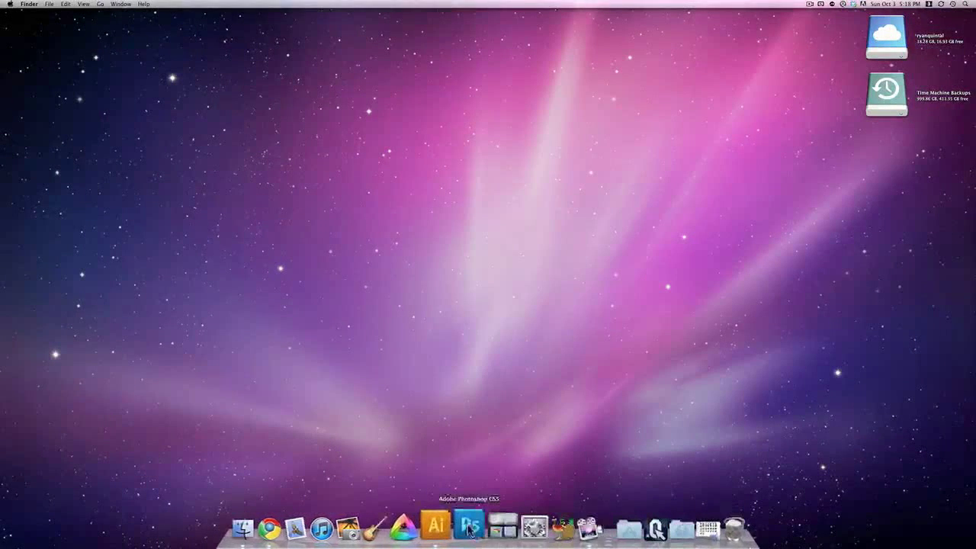
Step: Start a new Illustrator document sized 500 × 500 px
click(442, 528)
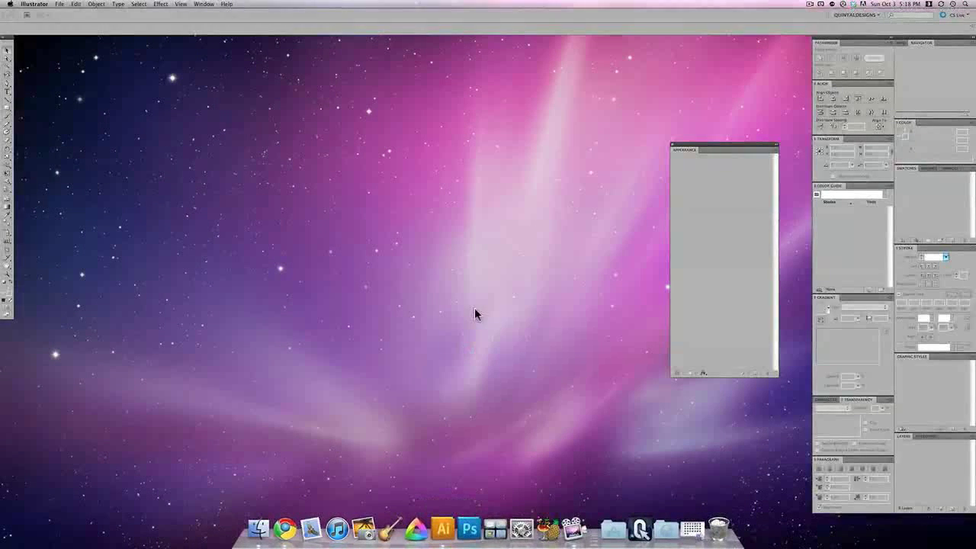
click(61, 6)
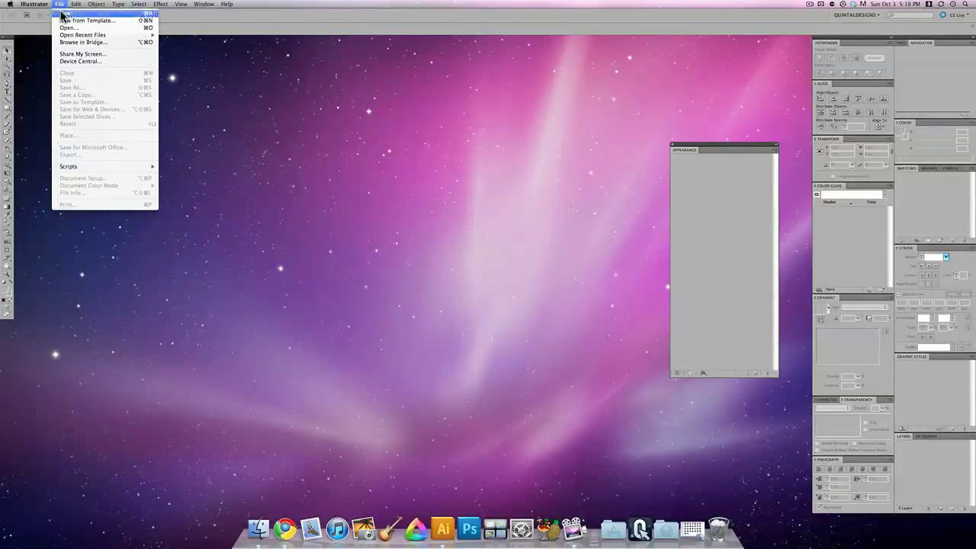
click(64, 13)
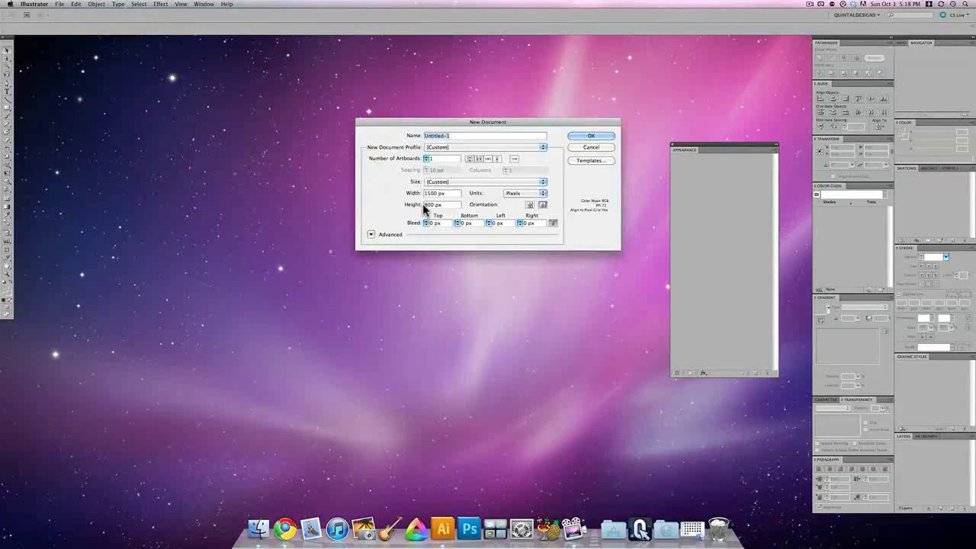
drag(455, 192, 381, 196)
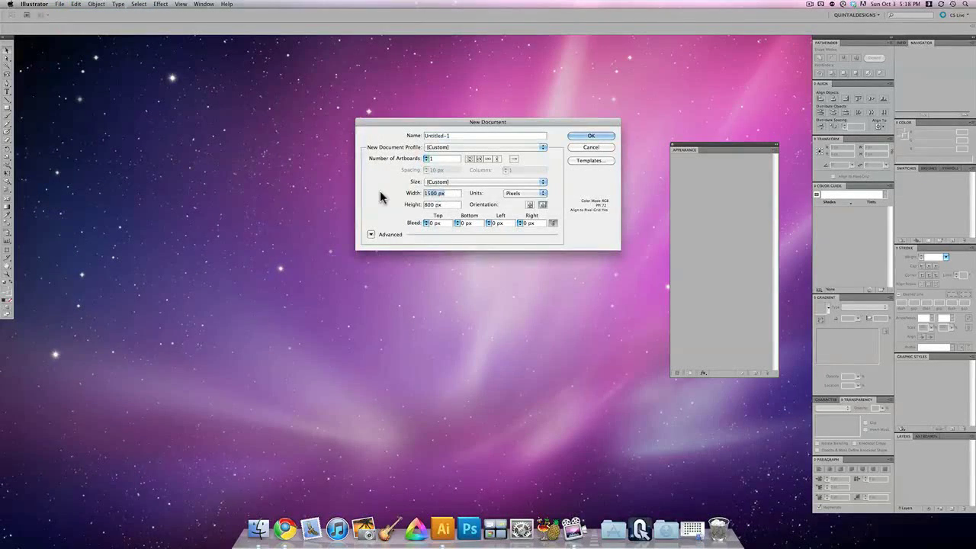
text(500)
key(Tab)
text(500)
Step: Set Preview Mode to Default, name the document Neon Sign, and create it
click(370, 235)
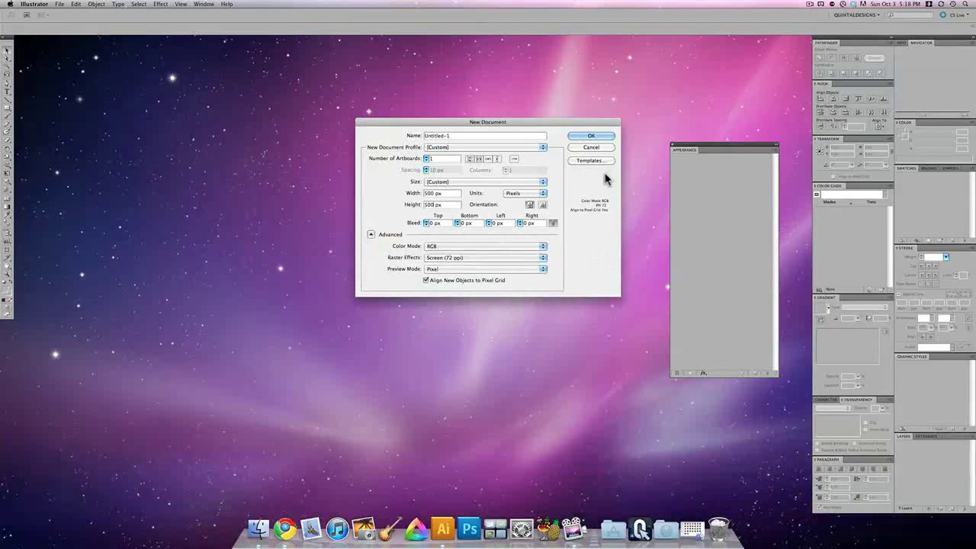
click(543, 270)
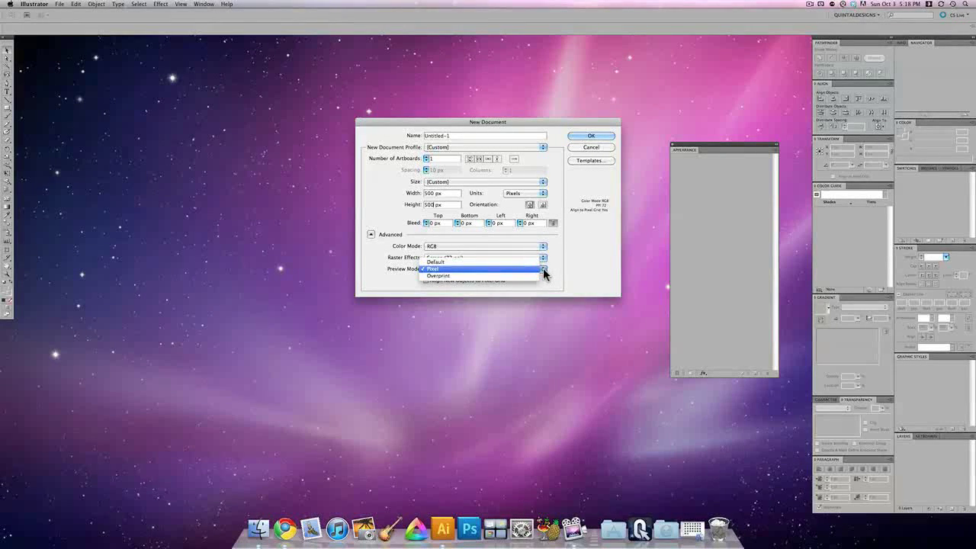
click(533, 262)
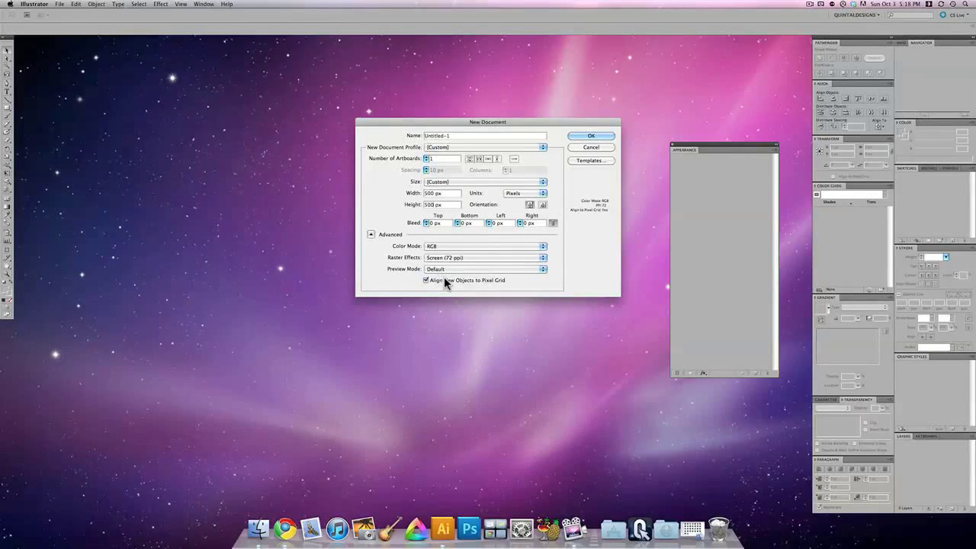
drag(456, 135, 385, 137)
text(Neon Sign)
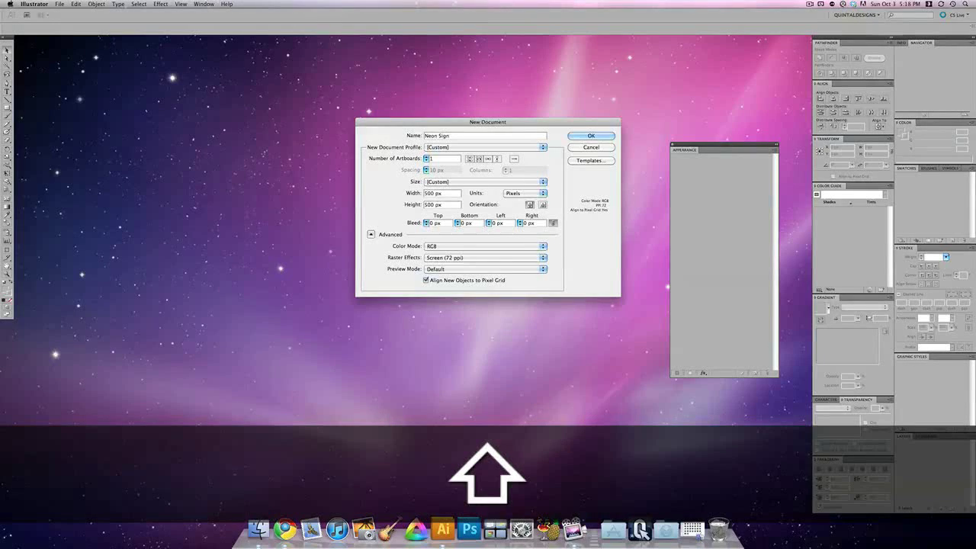
key(Return)
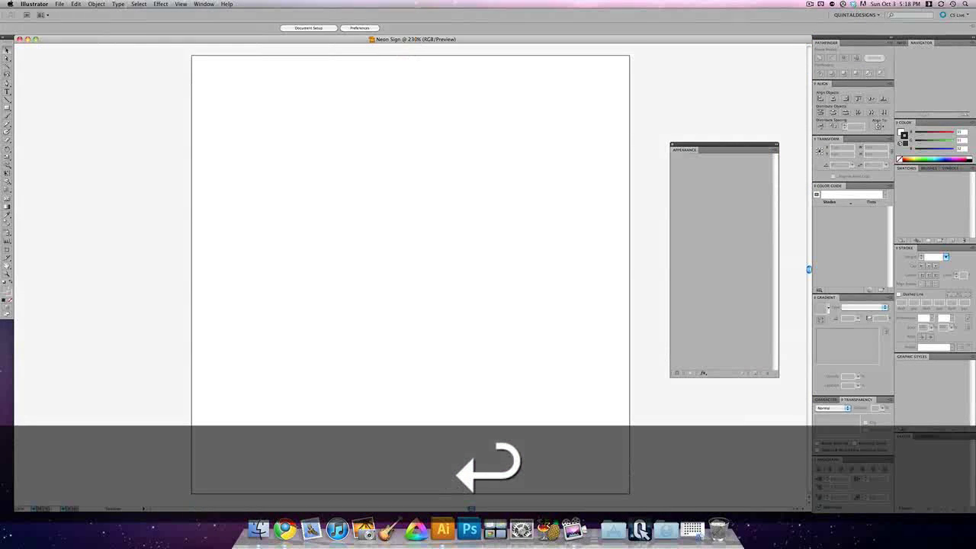
Step: Type the two-line text VECTOR / TUTS+ on the artboard
click(333, 264)
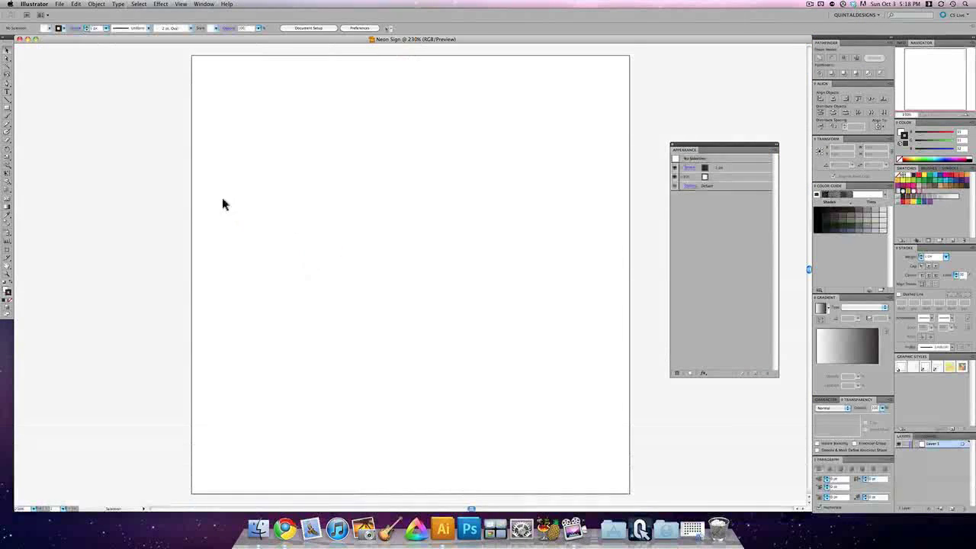
click(8, 92)
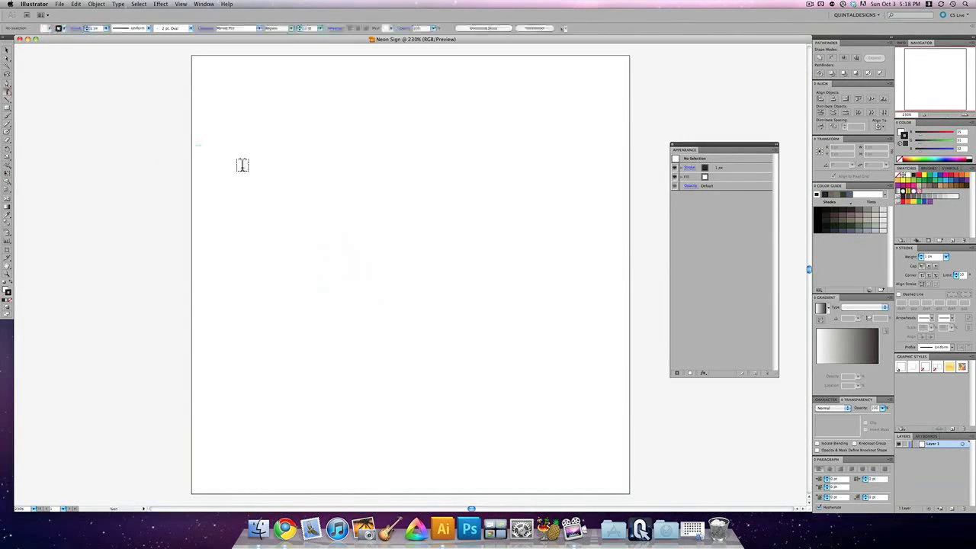
click(322, 246)
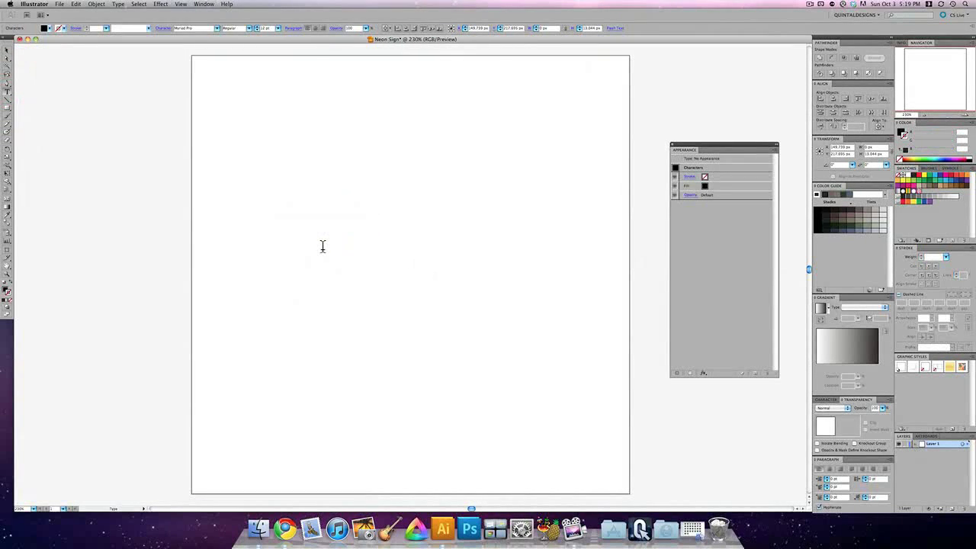
key(shift)
text(VECTOR)
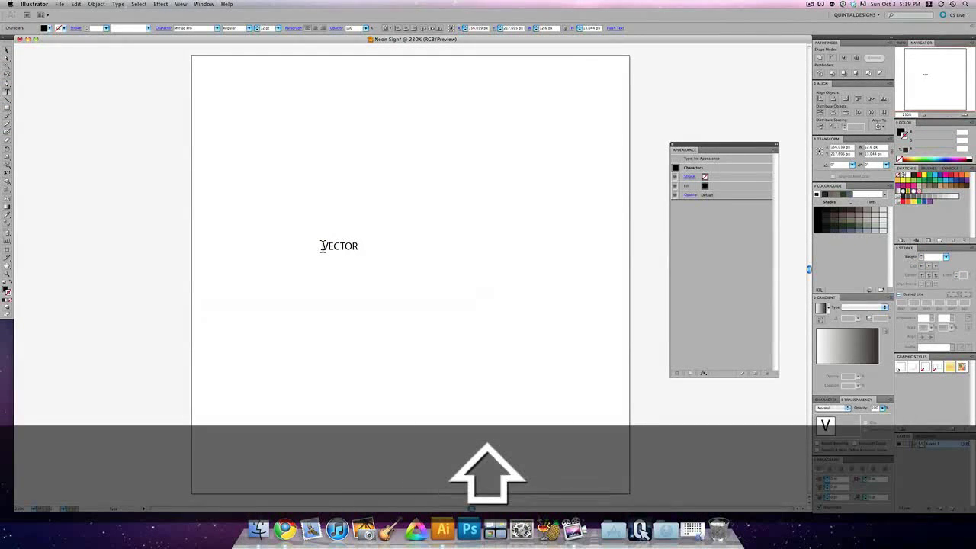
key(Return)
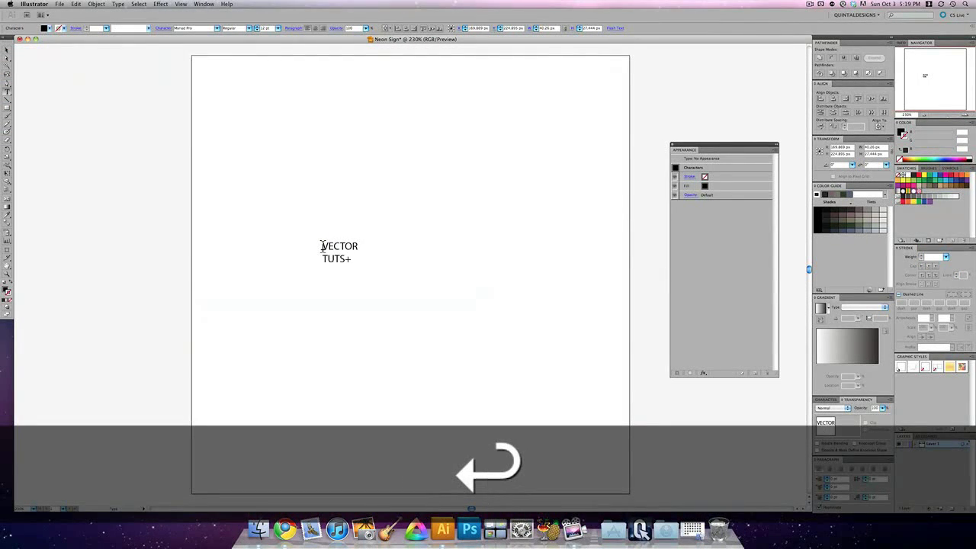
Step: Set all the text to the ChunkFive font at 70 pt
key(super+a)
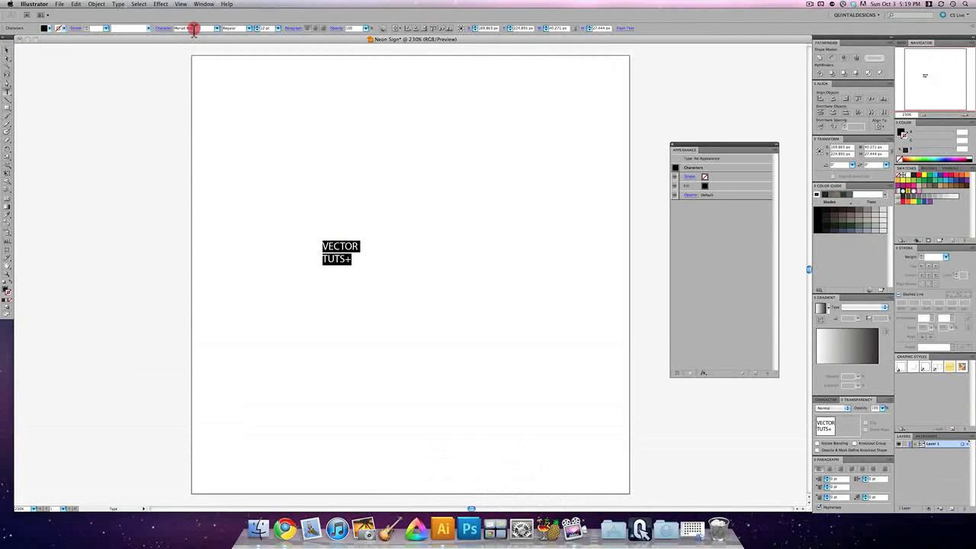
click(199, 30)
key(Return)
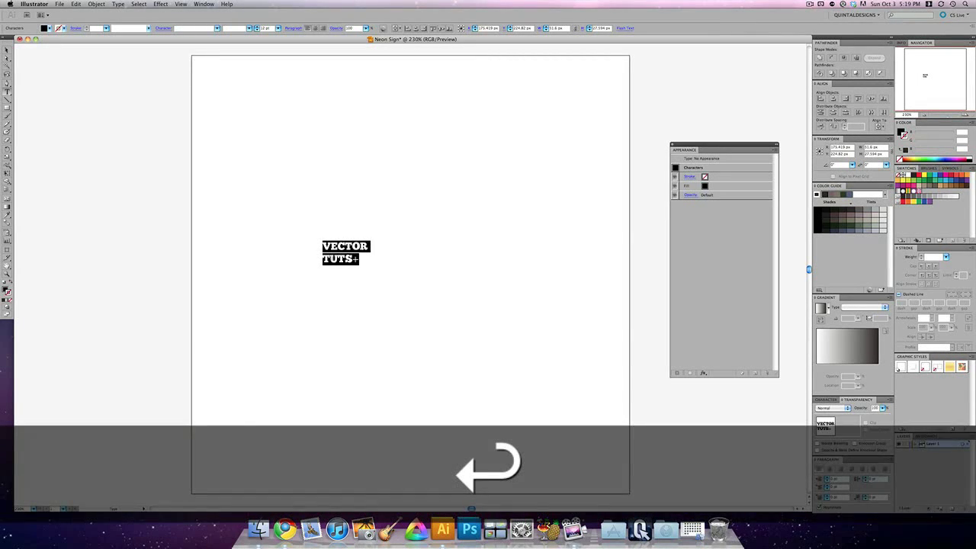
click(9, 49)
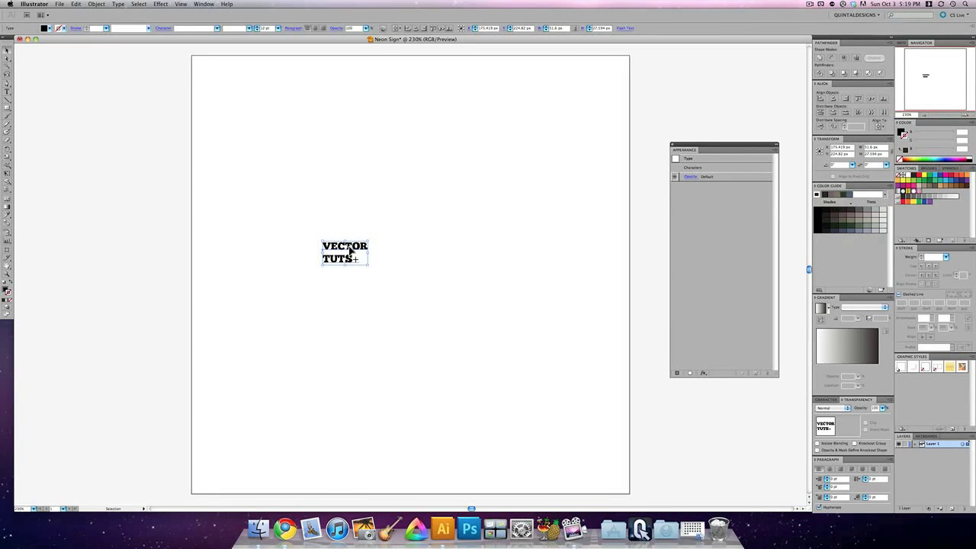
double_click(349, 249)
key(super+a)
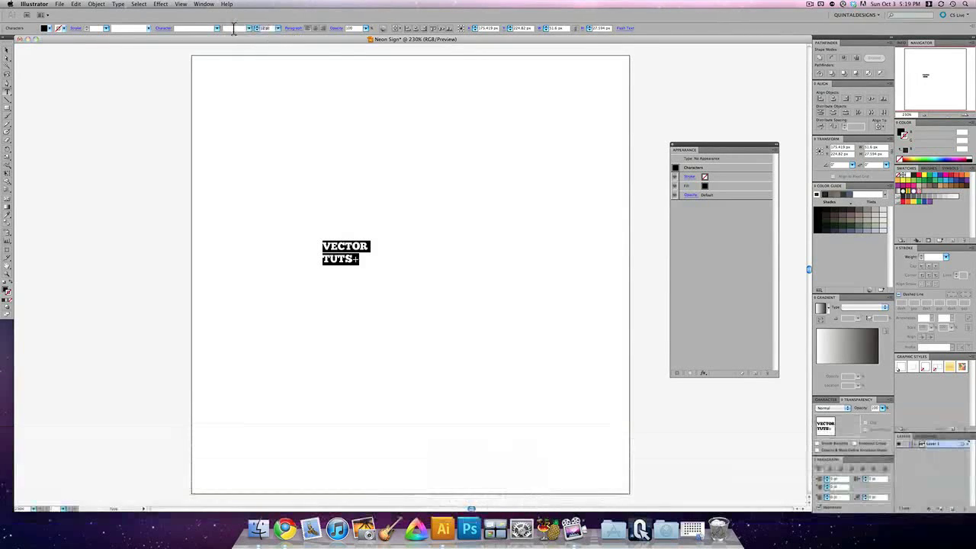
key(Return)
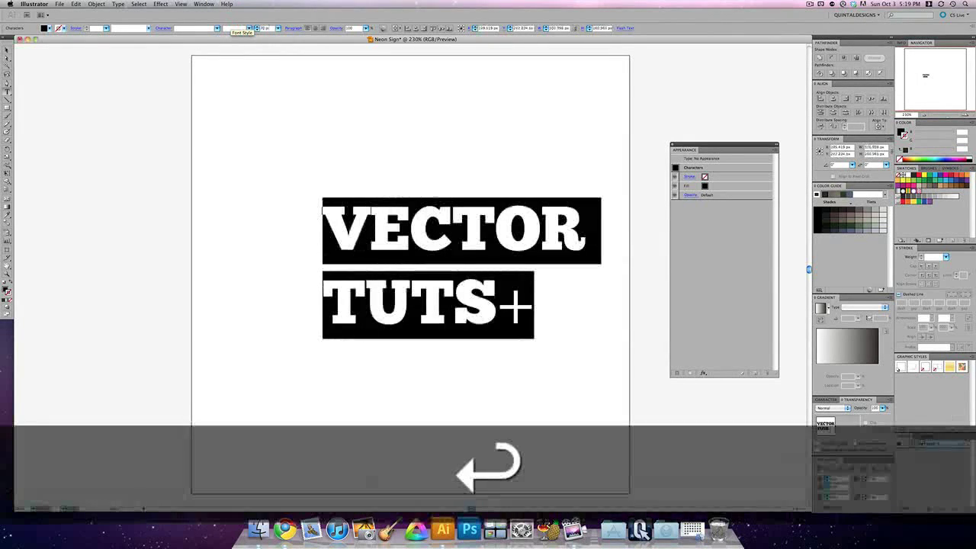
Step: Nudge the text block left and set the plus sign in Impact
click(4, 51)
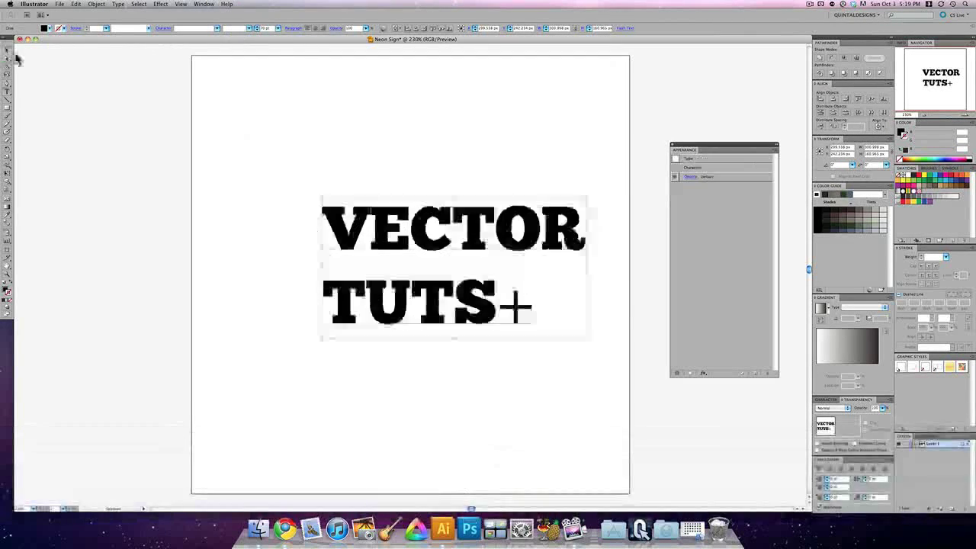
drag(465, 240, 423, 235)
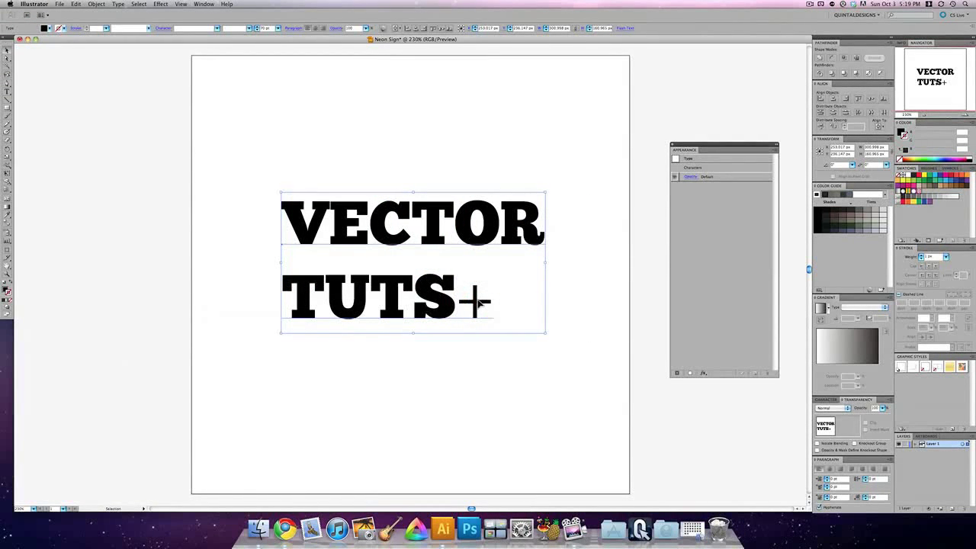
double_click(477, 298)
double_click(472, 298)
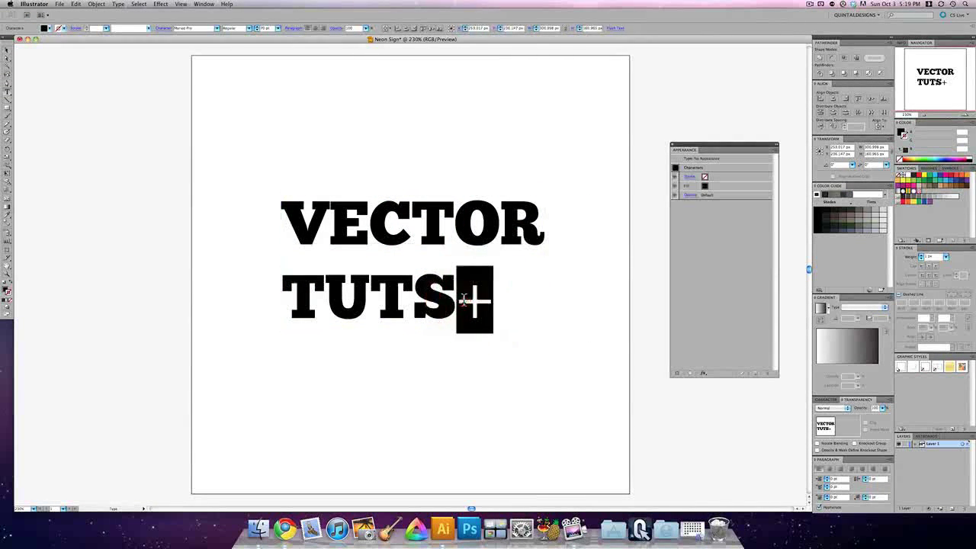
click(167, 26)
text(Impact)
key(Return)
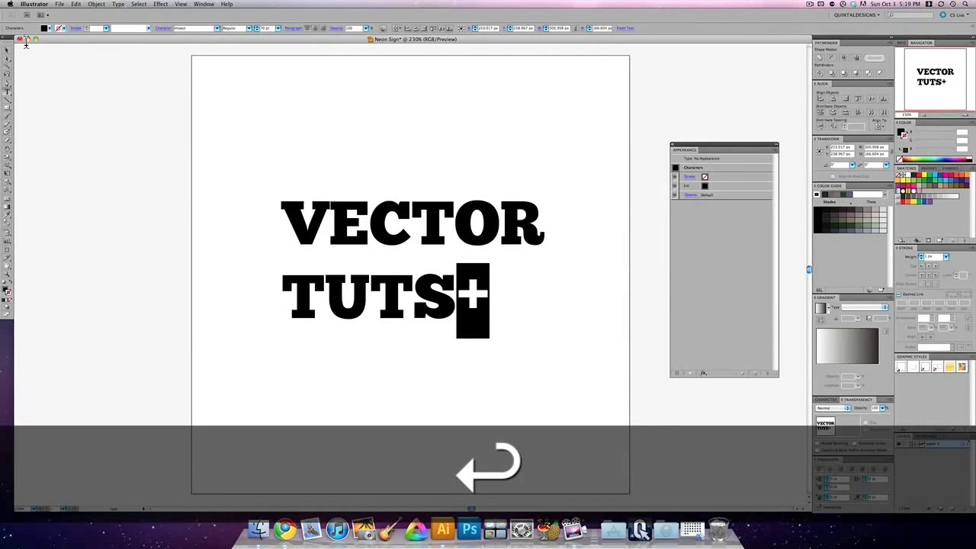
click(8, 50)
click(141, 120)
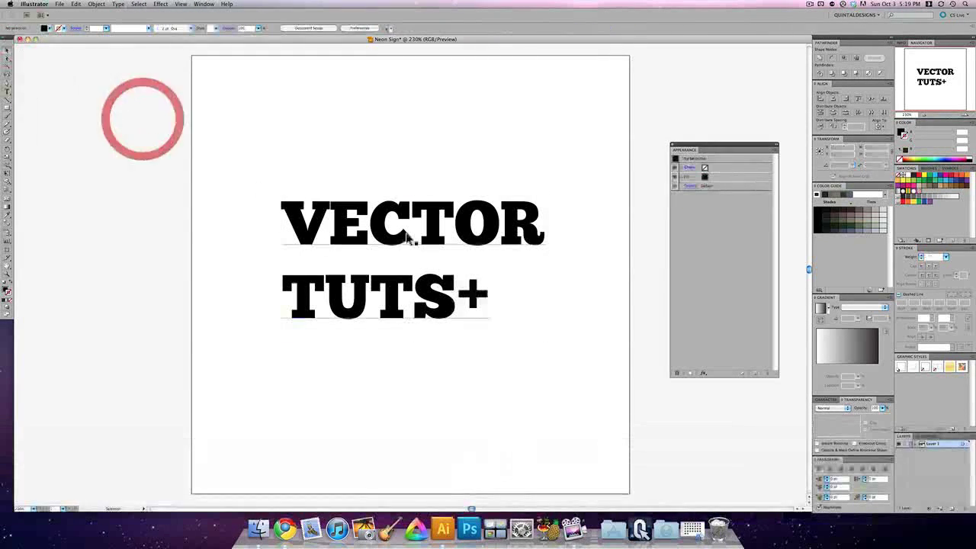
Step: Centre-align the two lines and centre the text horizontally and vertically on the artboard
double_click(485, 296)
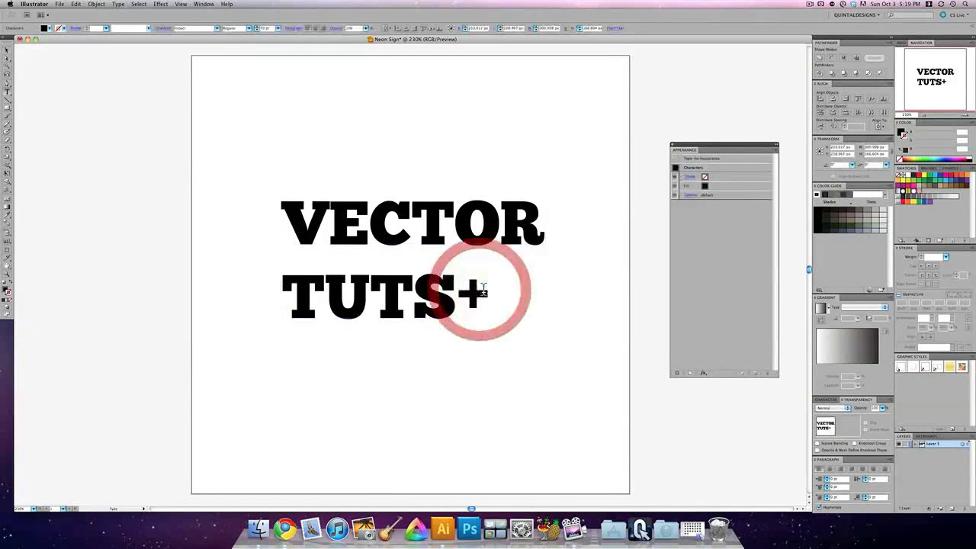
click(8, 49)
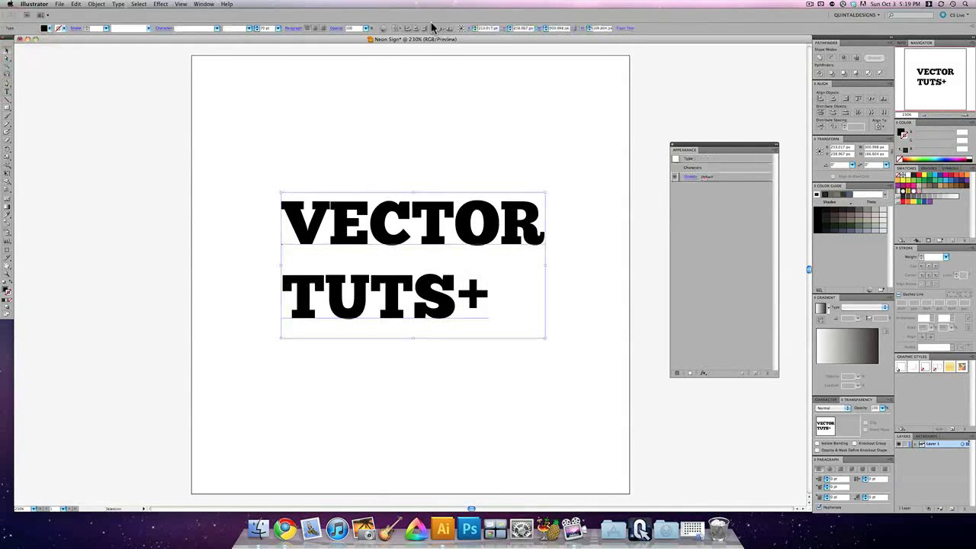
click(313, 28)
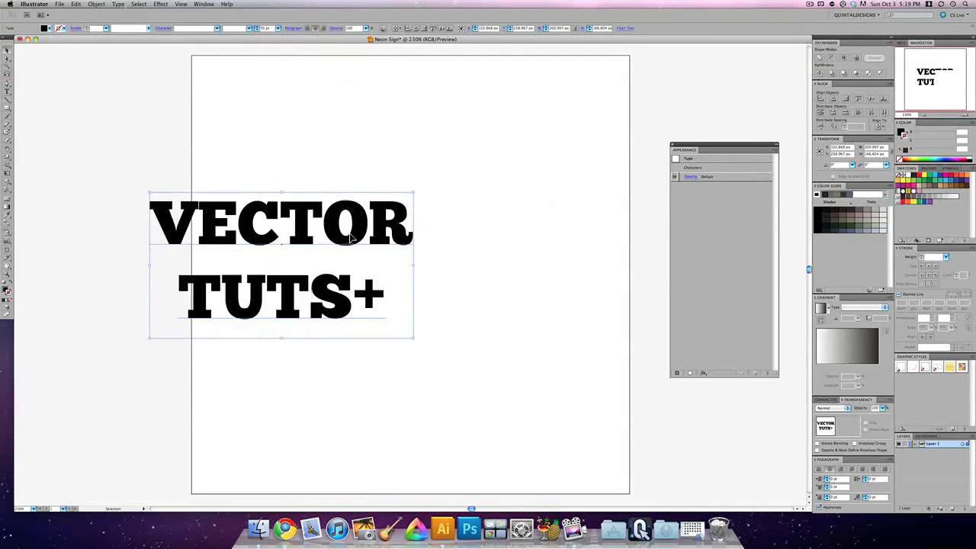
click(415, 28)
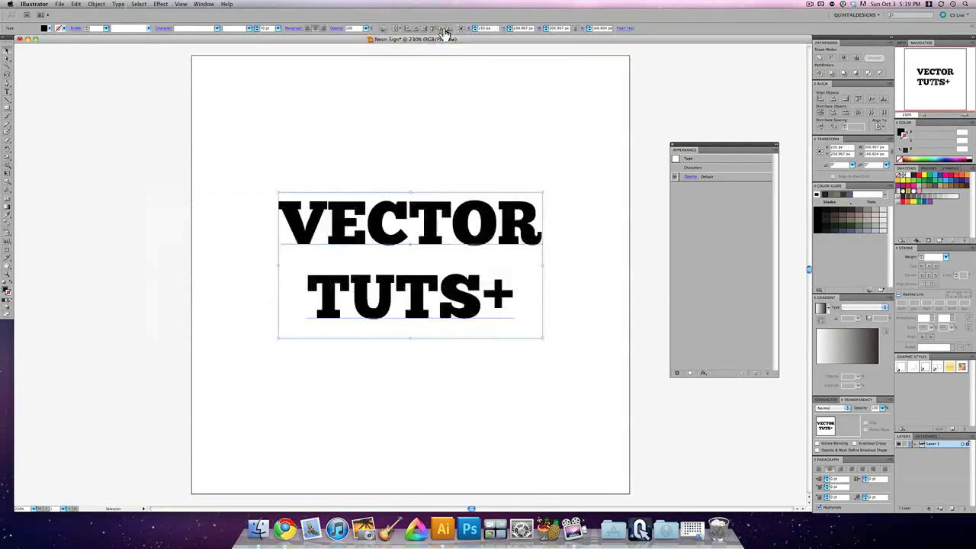
click(440, 28)
click(453, 138)
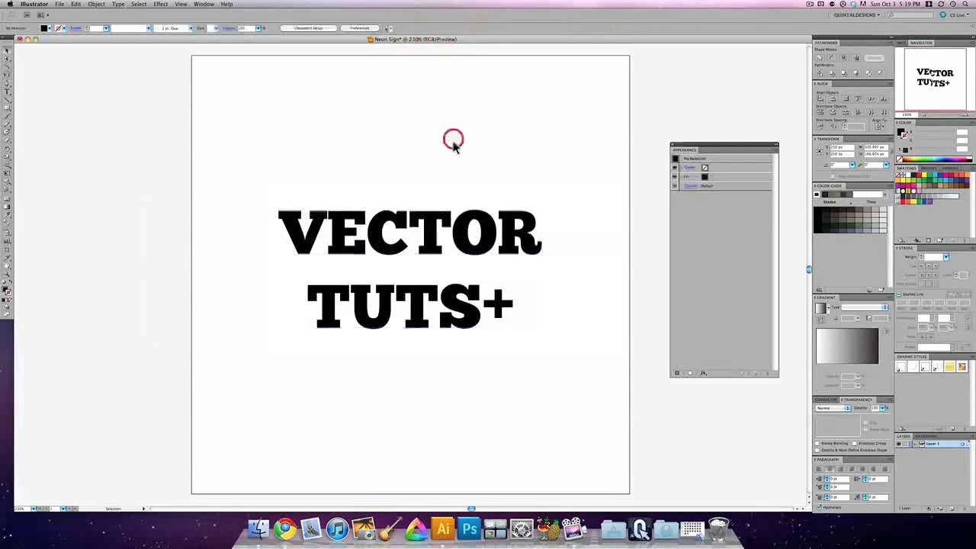
Step: Reduce the leading in the Character panel so TUTS+ sits close under VECTOR
double_click(471, 222)
key(super+a)
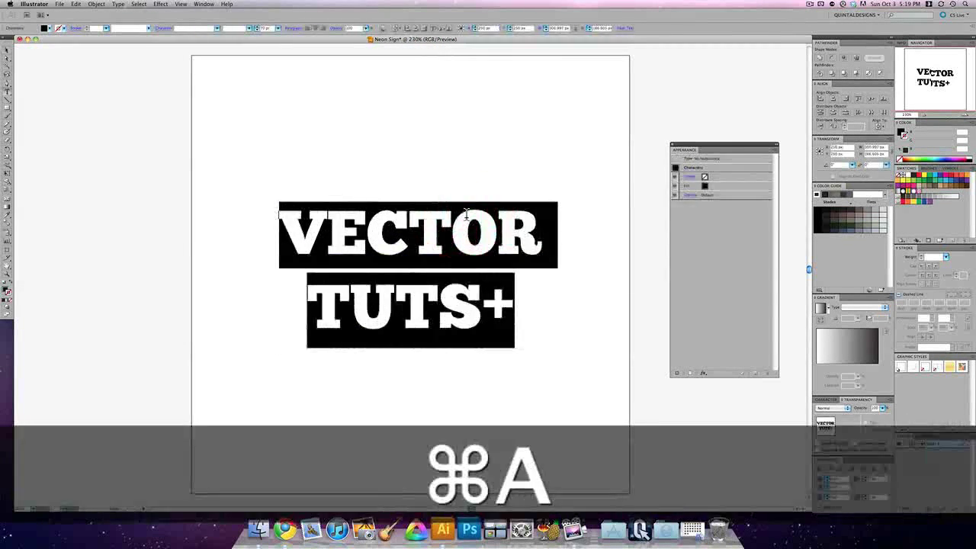
key(super+t)
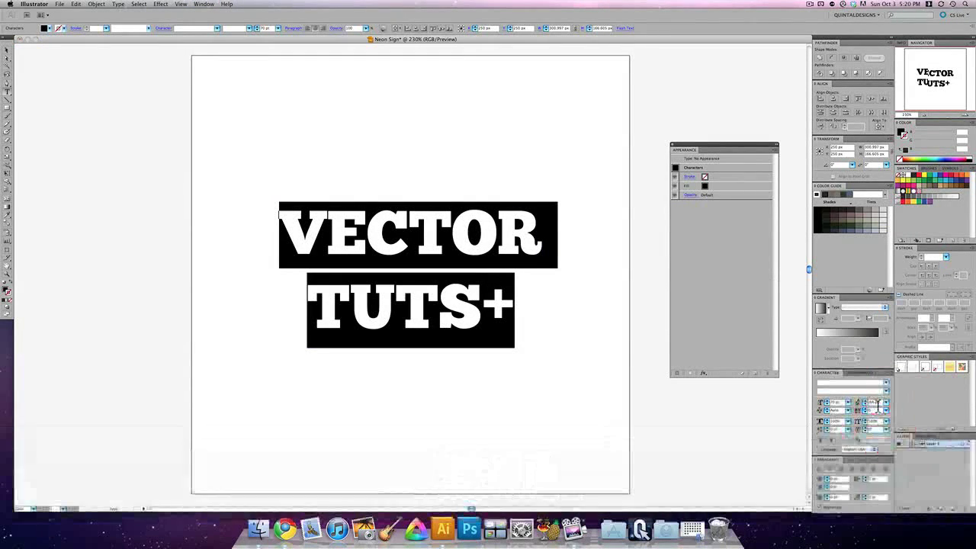
key(shift+Down)
key(shift+Down)
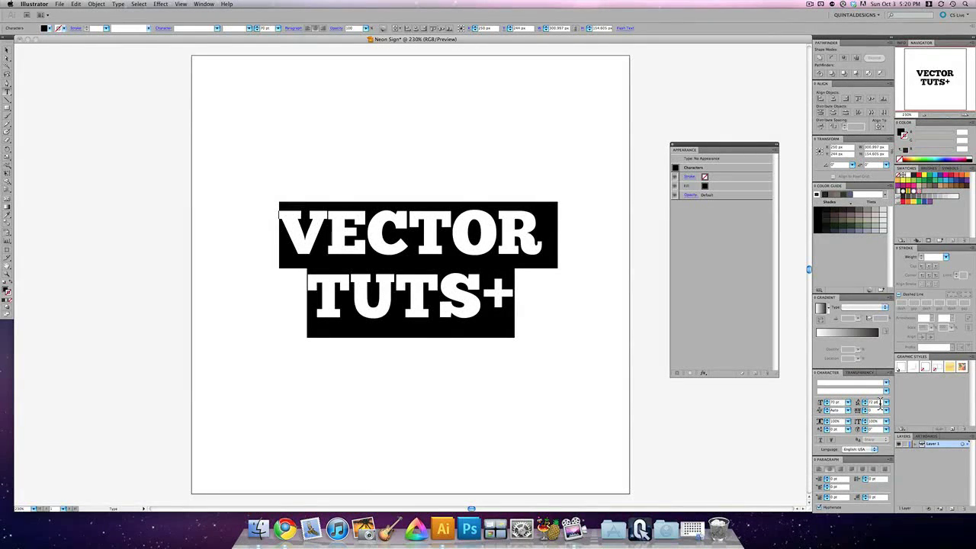
key(Down)
key(Down)
key(Down)
key(Down)
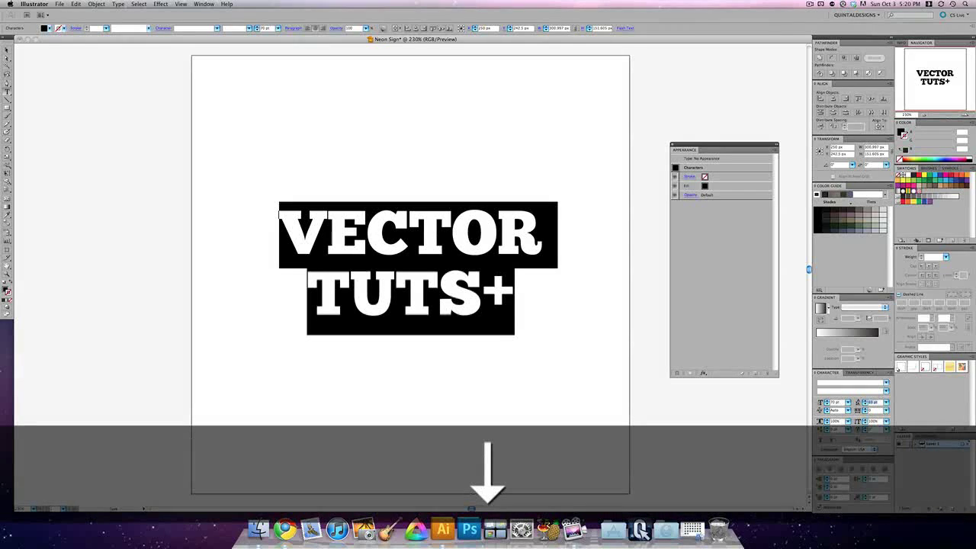
key(Down)
key(Down)
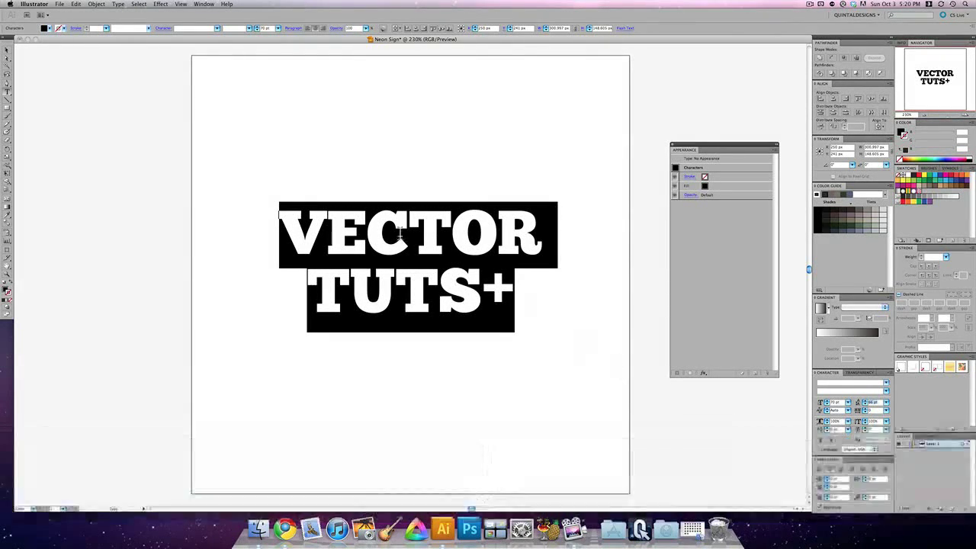
key(Down)
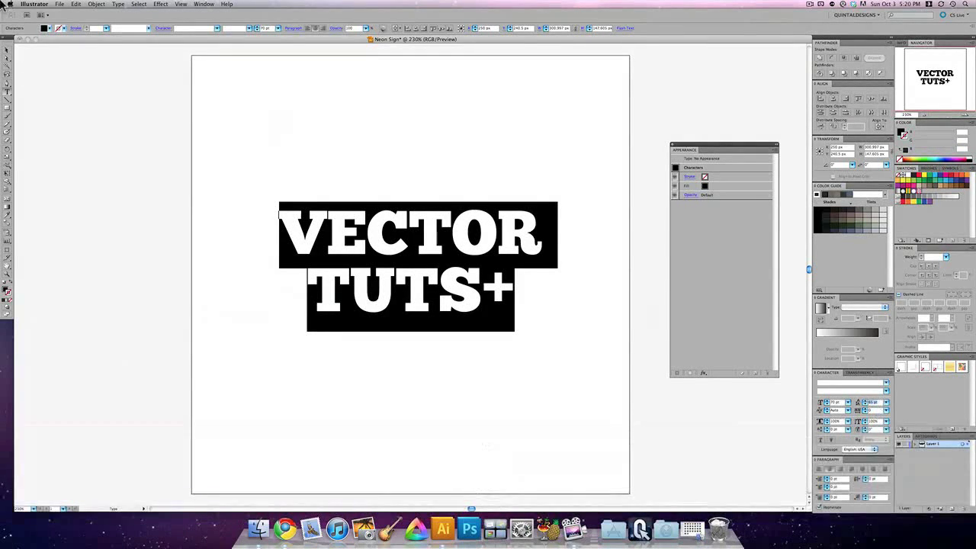
click(12, 57)
click(228, 203)
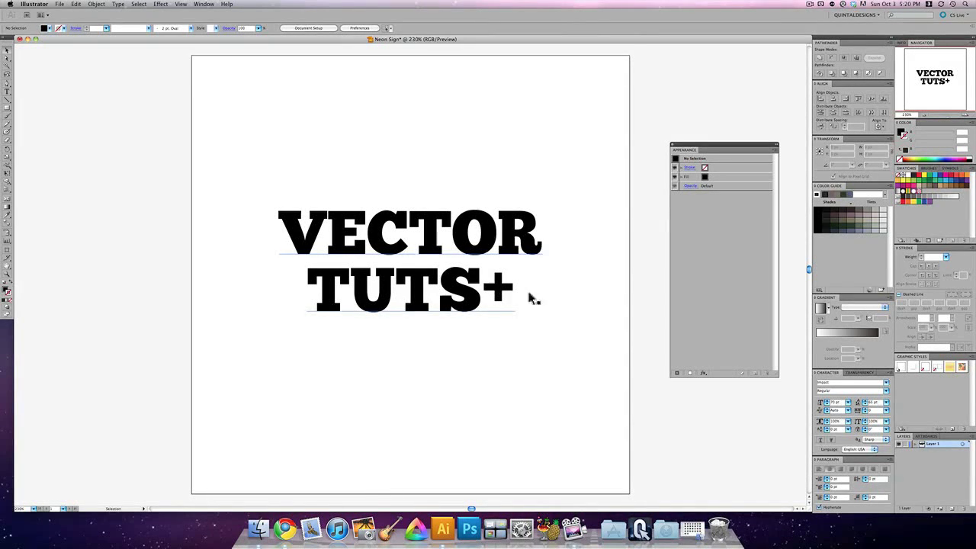
Step: Convert the VECTOR TUTS+ text to outlines
scroll(467, 242, up, 1)
click(466, 242)
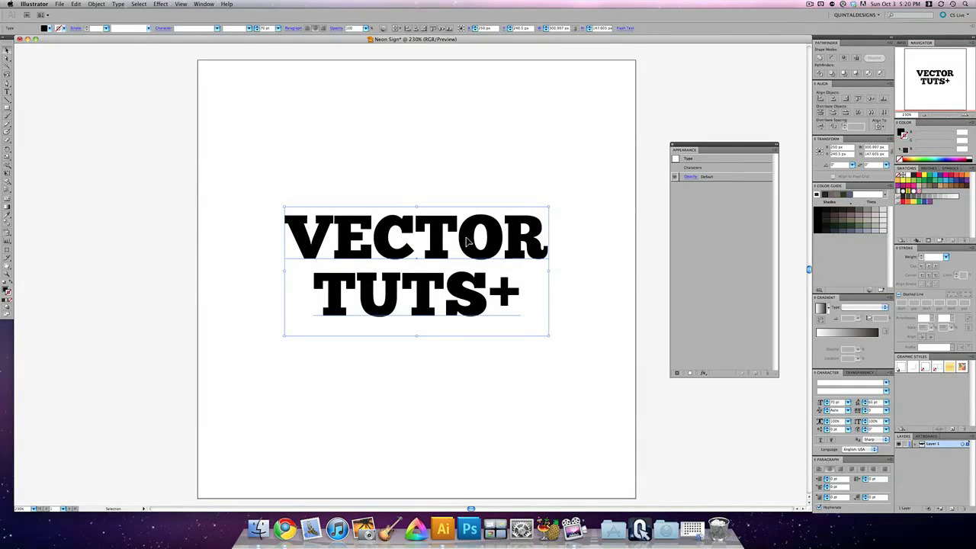
right_click(466, 243)
click(503, 292)
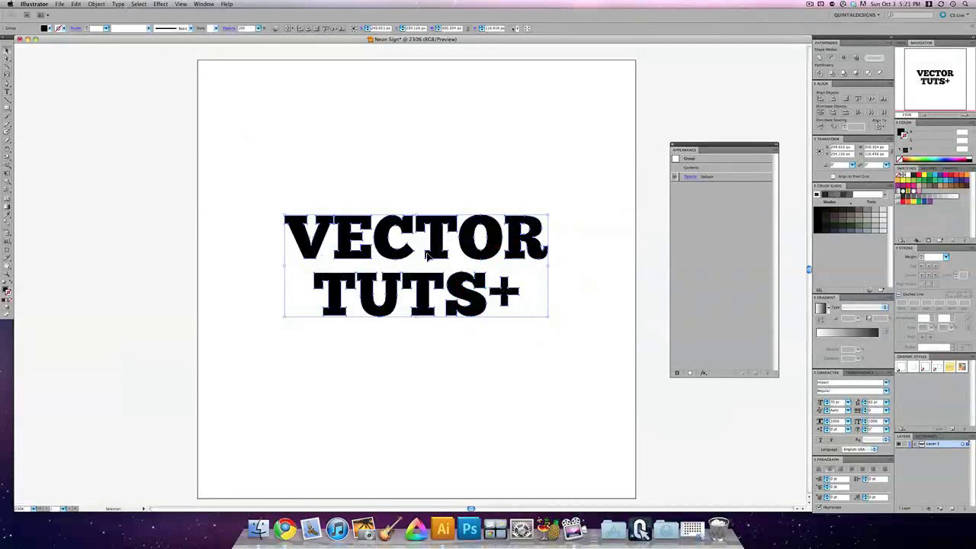
click(593, 320)
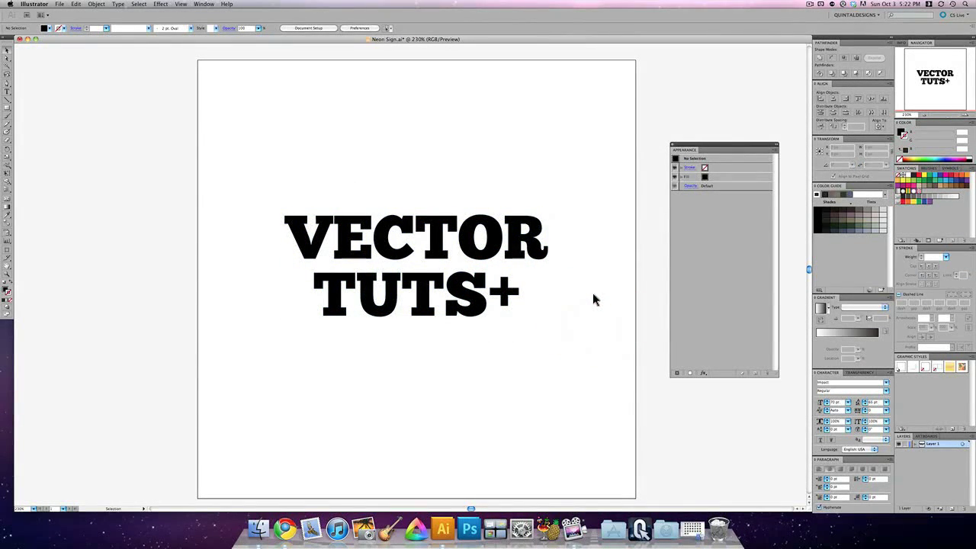
Step: Ungroup the letter shapes, clear their fill appearance, and regroup them
click(485, 220)
right_click(485, 221)
click(521, 262)
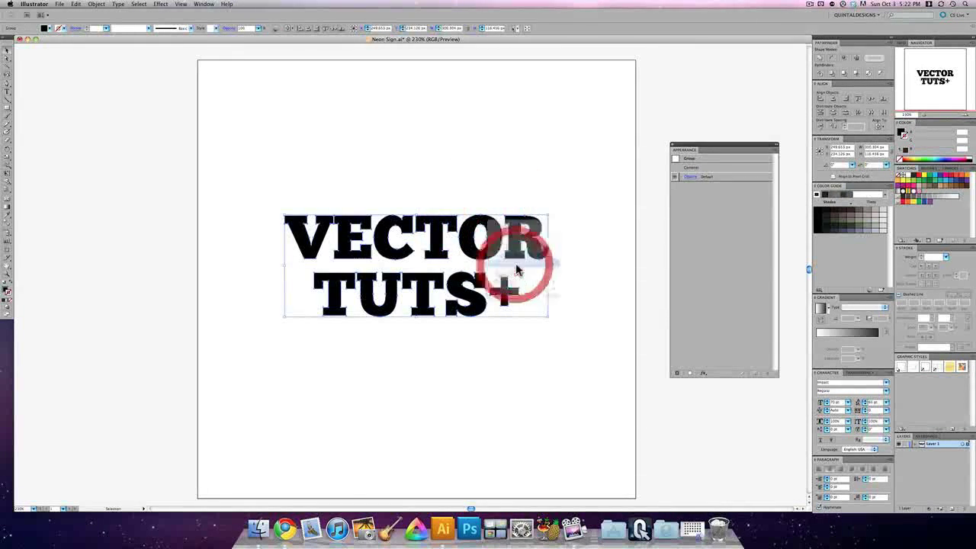
click(742, 377)
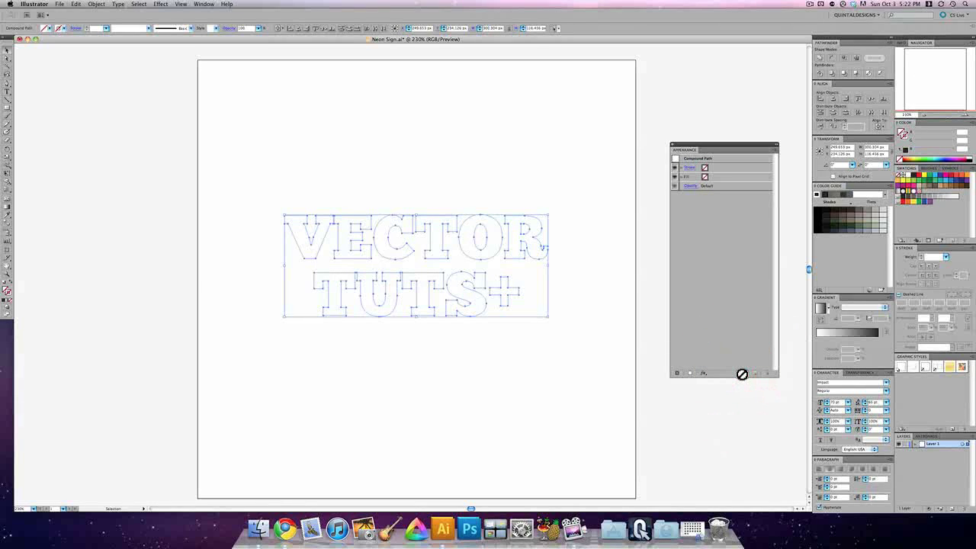
key(super+g)
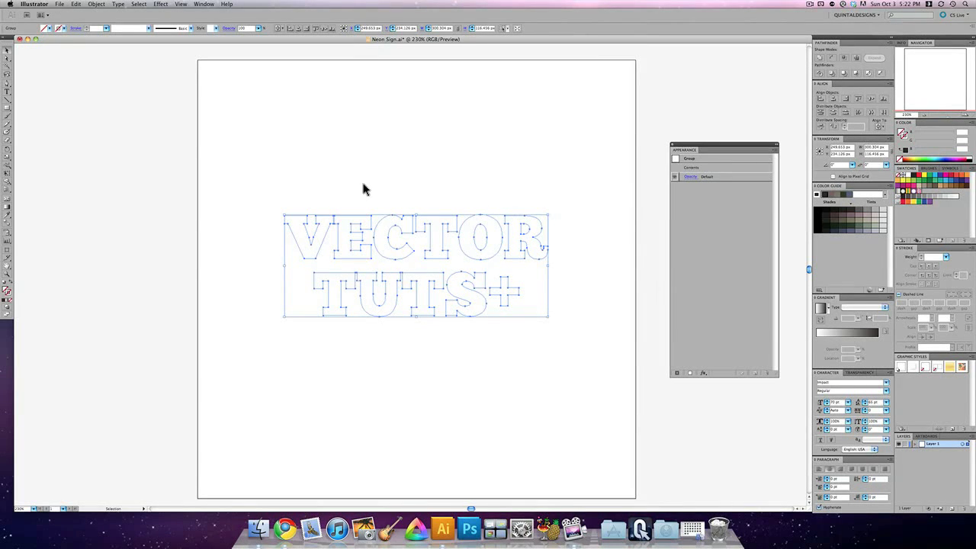
Step: Draw a square near the top-left and give it a light orange CMYK fill
click(277, 112)
click(6, 111)
drag(262, 82, 386, 194)
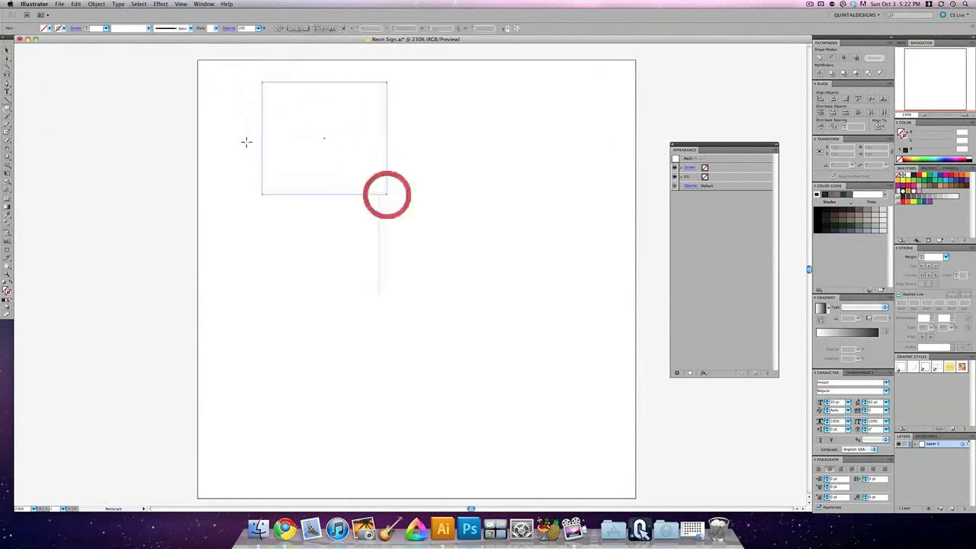
click(6, 49)
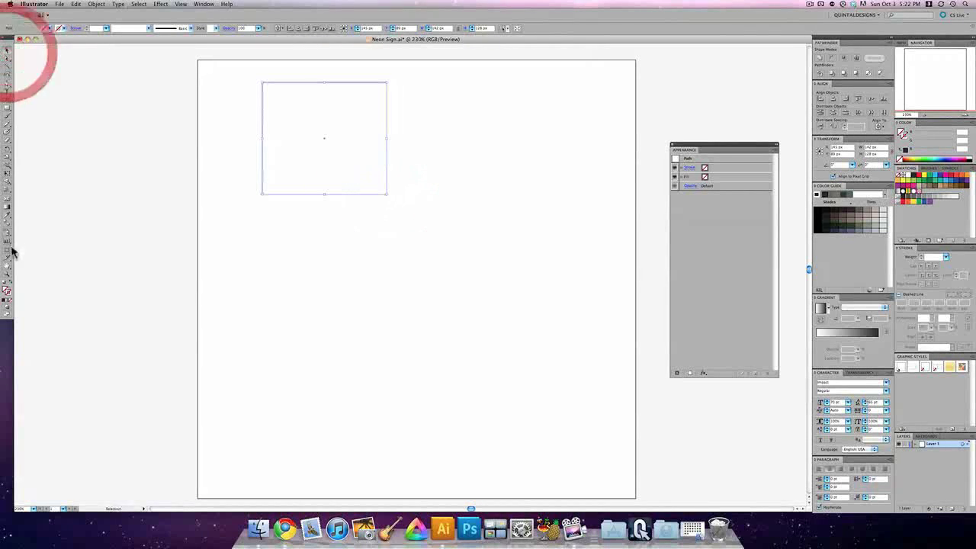
click(6, 293)
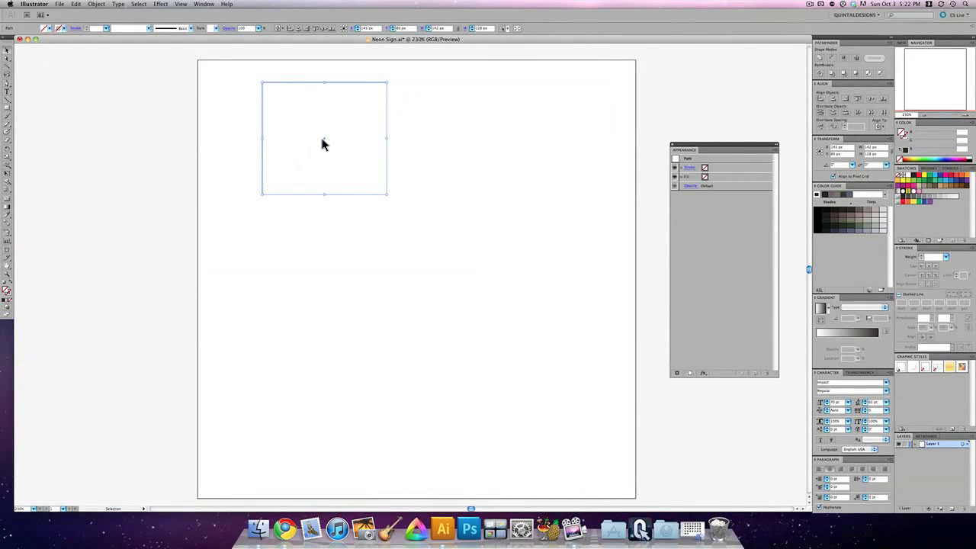
click(968, 124)
click(941, 157)
key(Tab)
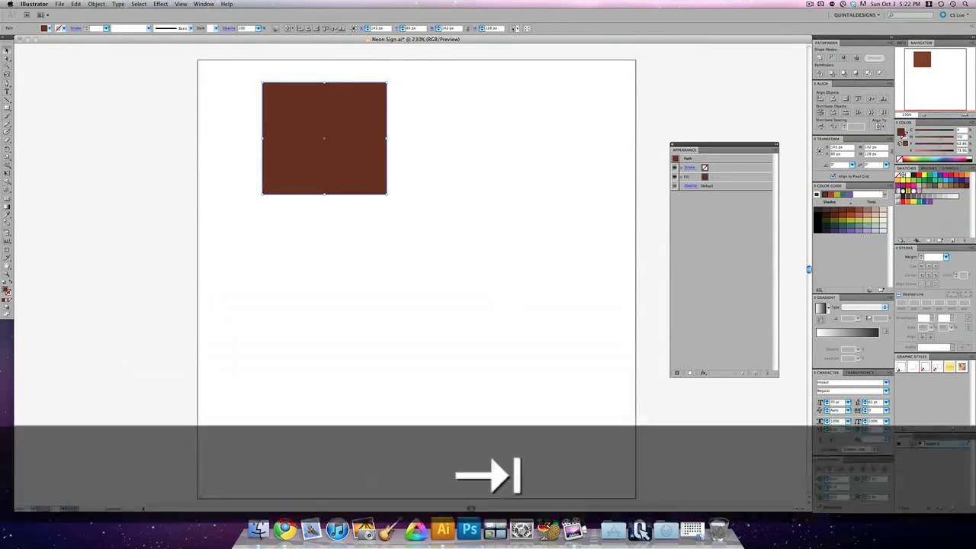
key(Tab)
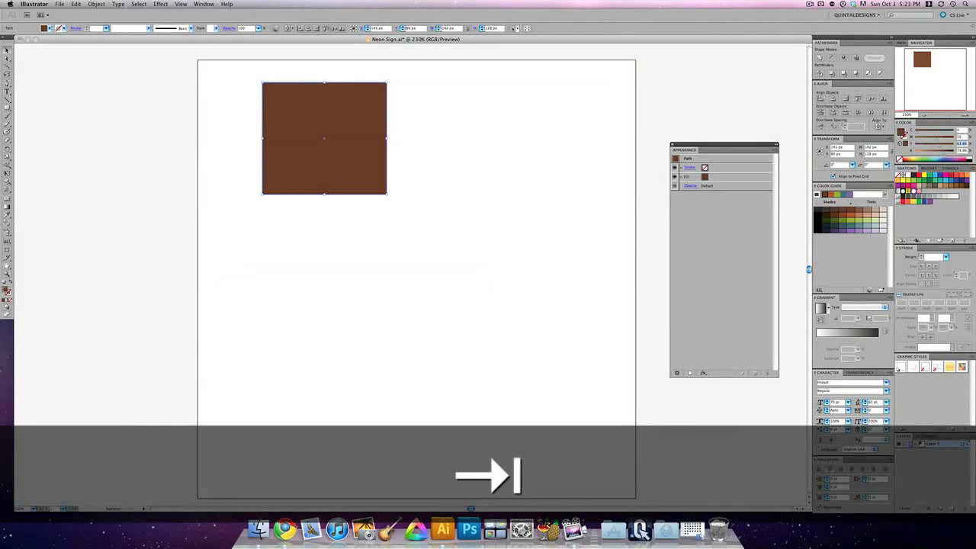
key(Tab)
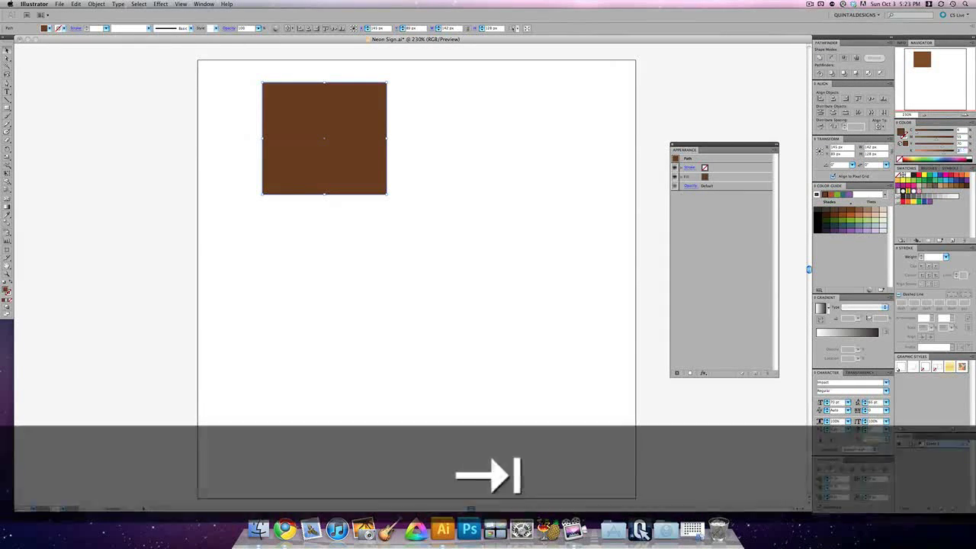
key(Return)
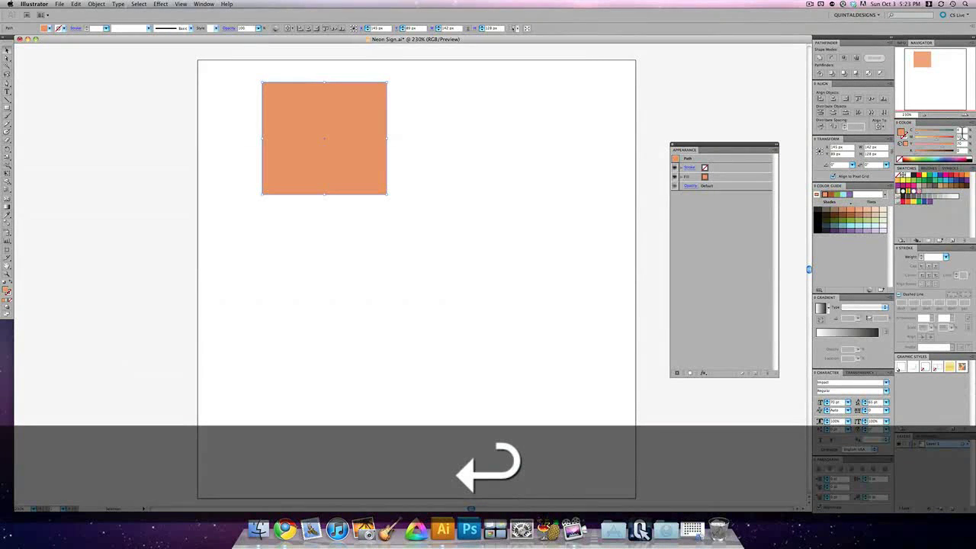
Step: Place a copy of the square to its right and recolour it deep red-orange
click(409, 117)
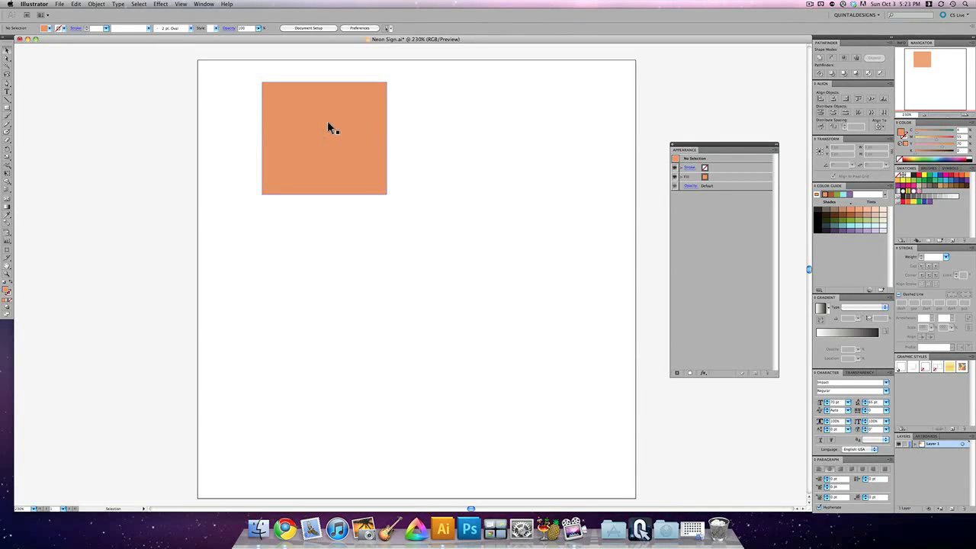
drag(337, 125, 507, 132)
click(420, 217)
click(546, 115)
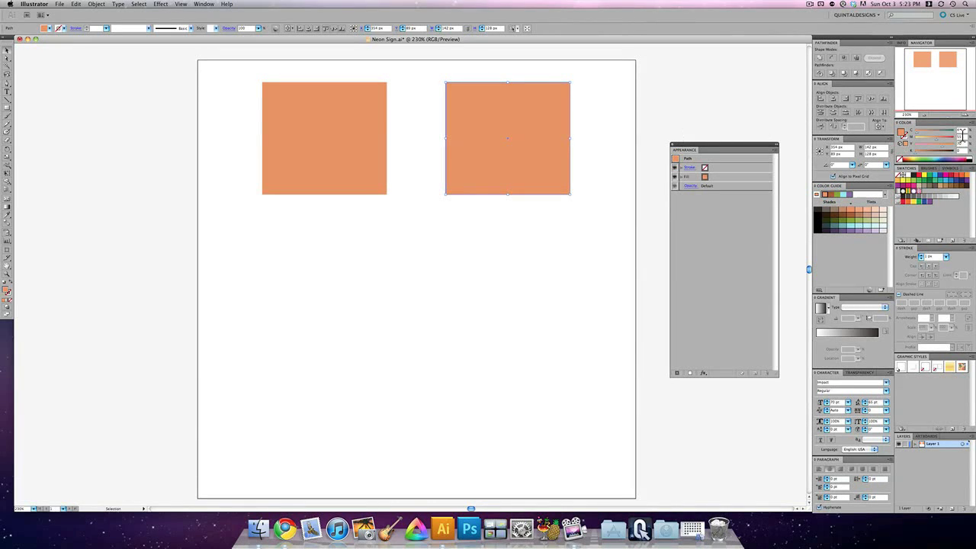
click(939, 131)
key(Tab)
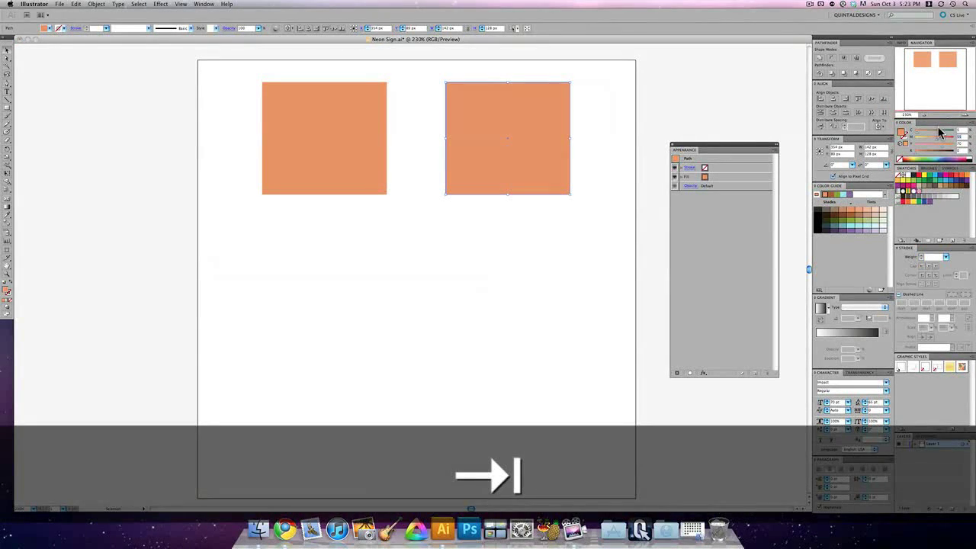
key(Tab)
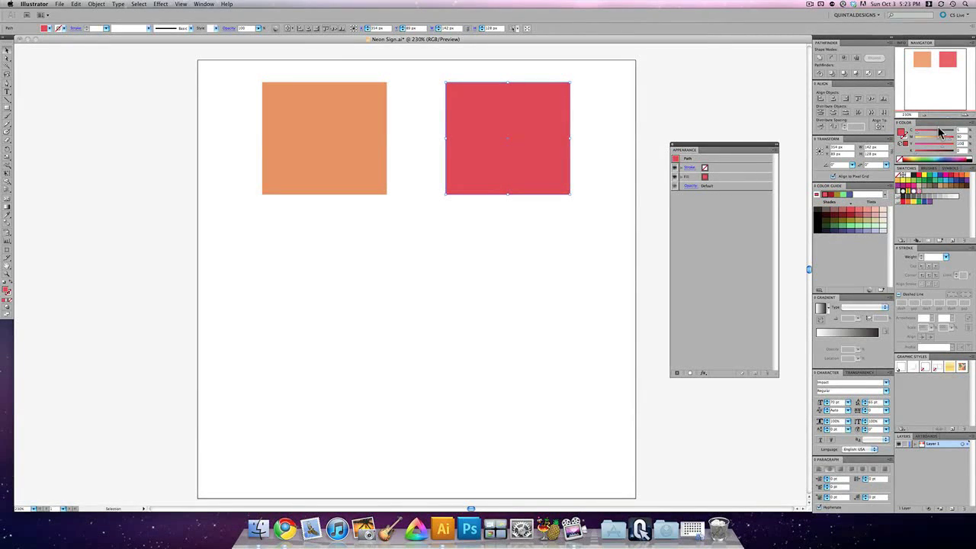
key(Tab)
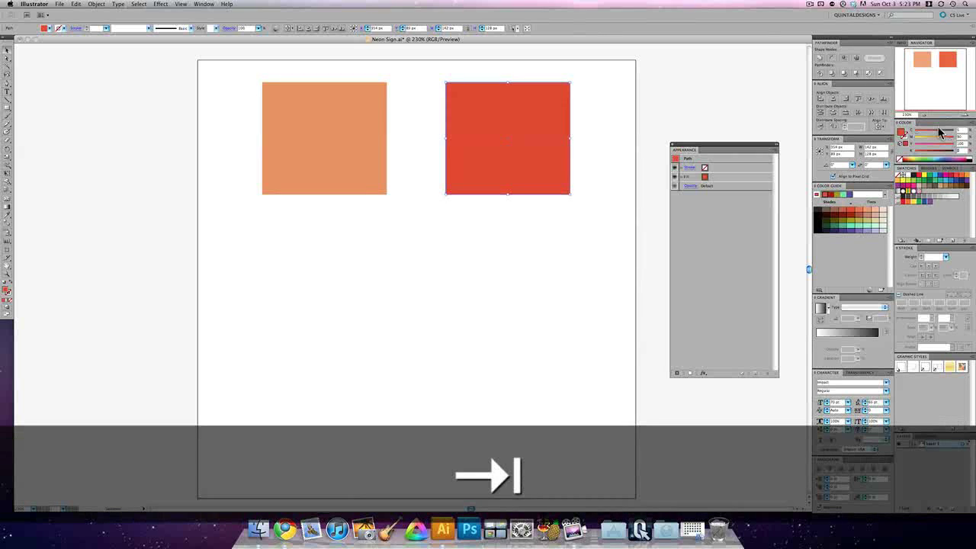
key(Return)
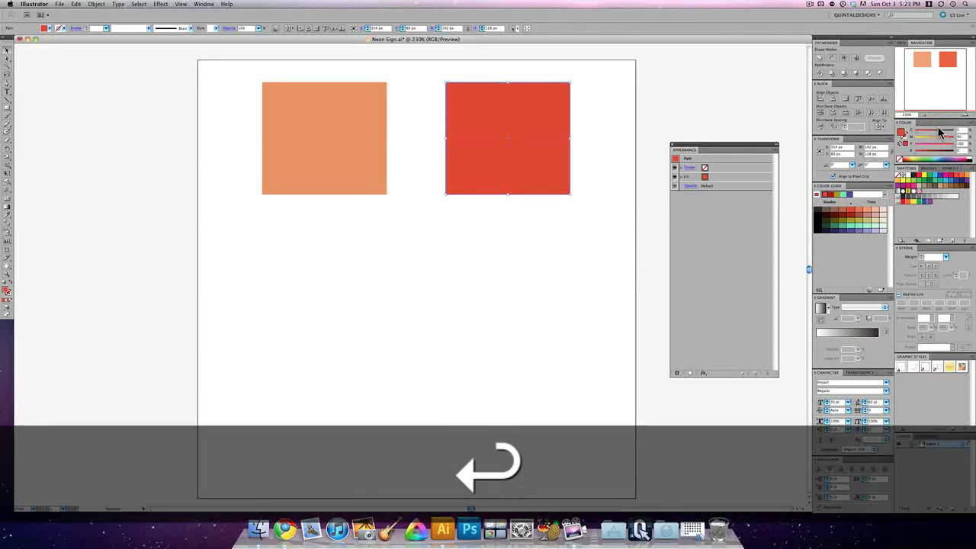
click(628, 120)
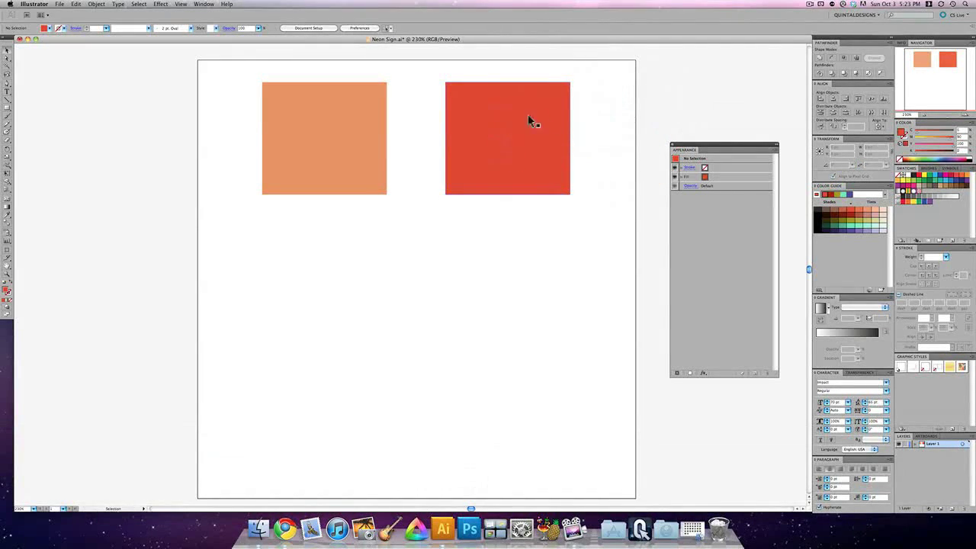
Step: Save the red square's colour as a new swatch named A
click(340, 125)
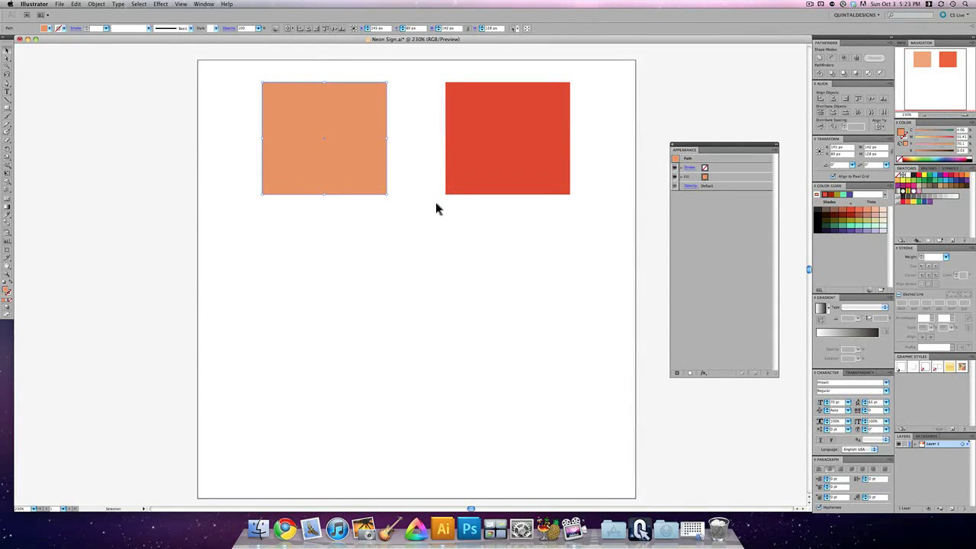
key(super+y)
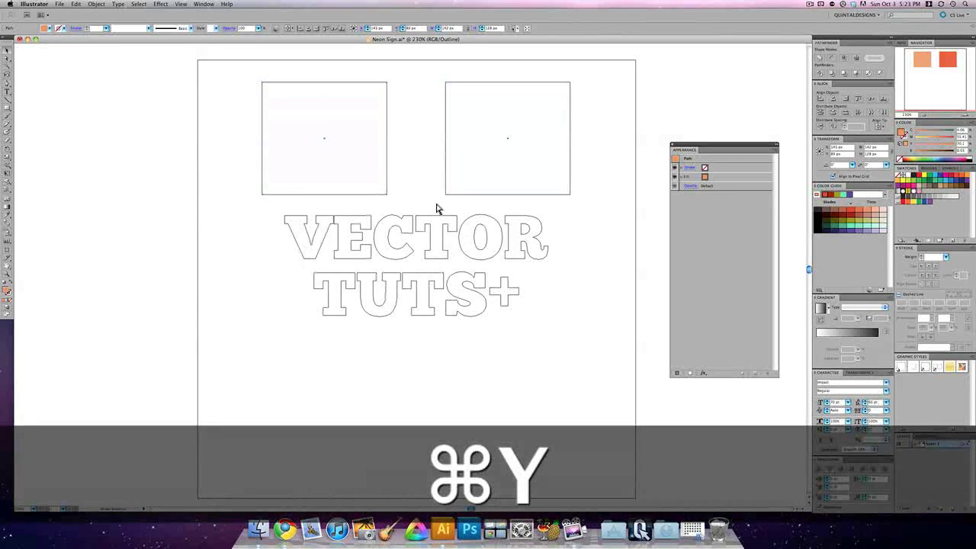
key(super+y)
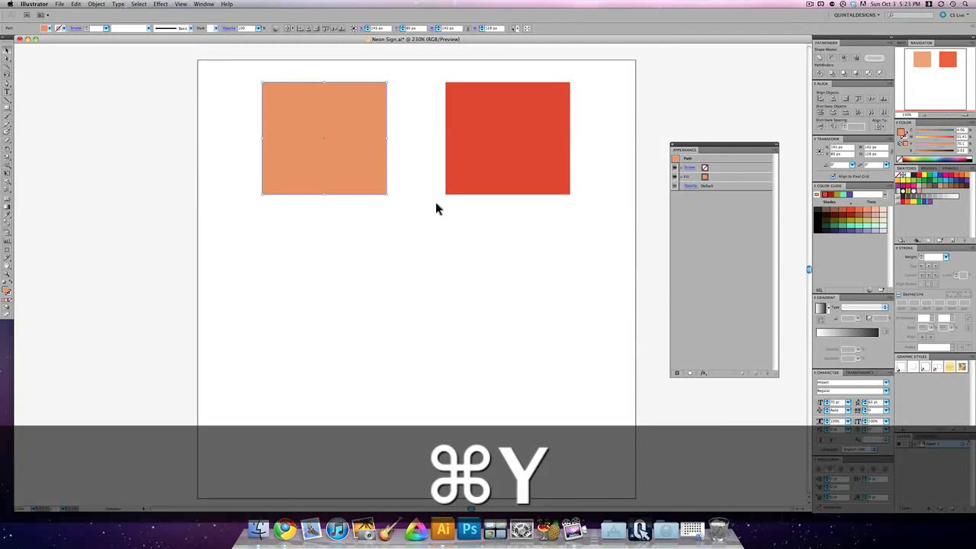
click(518, 121)
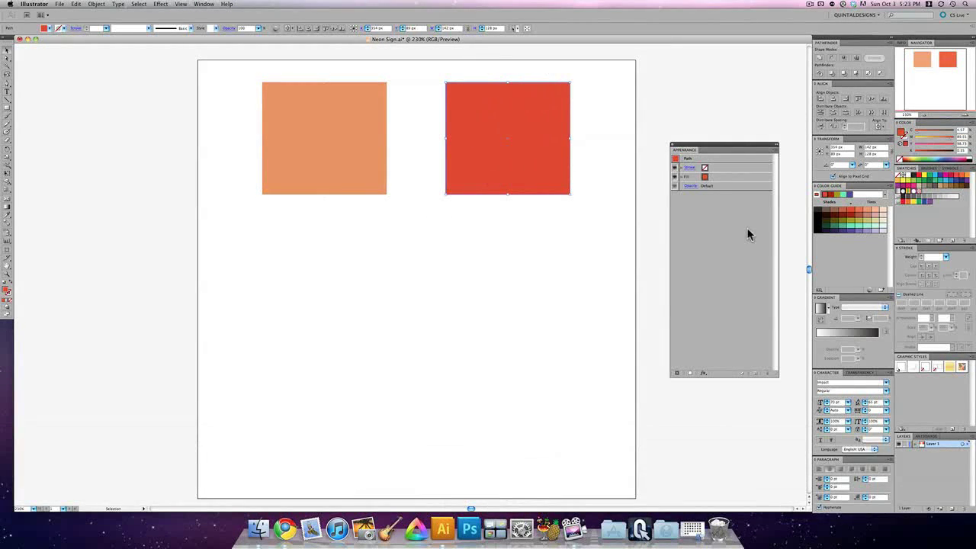
click(952, 243)
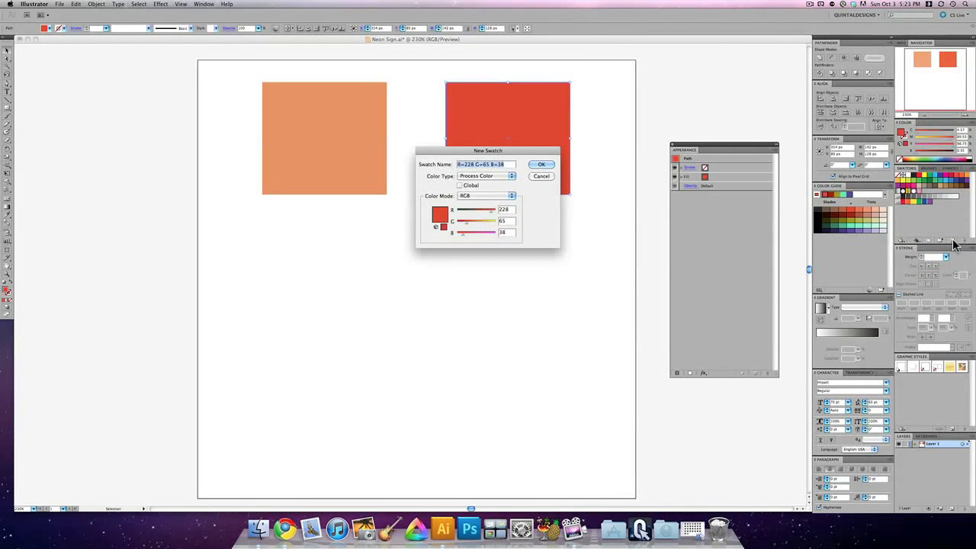
key(shift)
text(Amb)
key(Return)
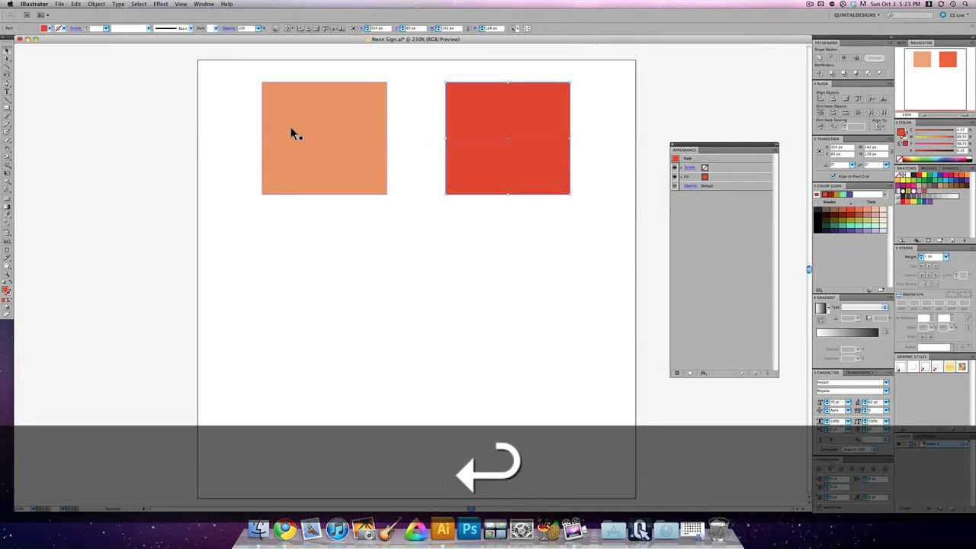
Step: Save the orange square's colour as swatch B, then delete both squares
click(292, 126)
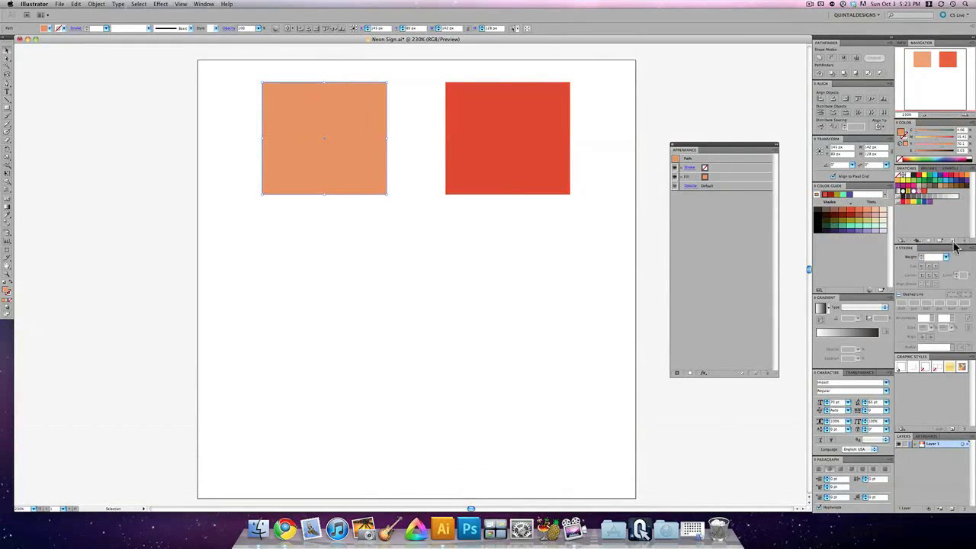
click(952, 241)
text(B)
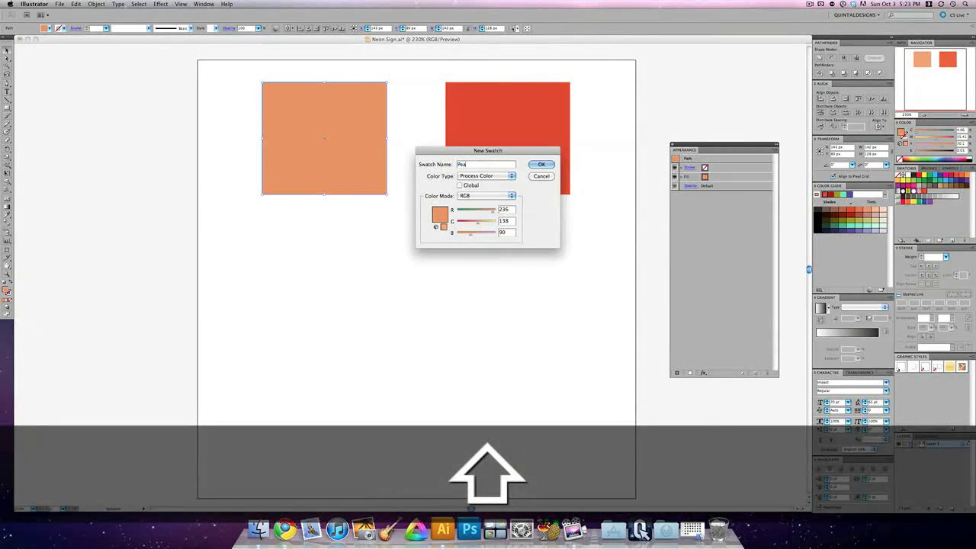
key(Return)
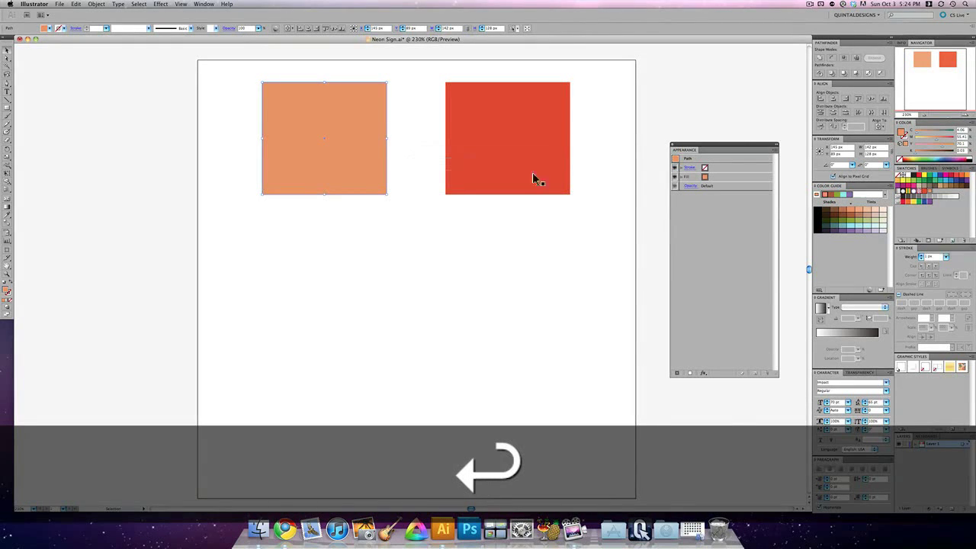
drag(598, 98, 218, 172)
key(Delete)
Step: Select the VECTOR TUTS+ lettering group in Outline view, then return to Preview
key(super+Tab)
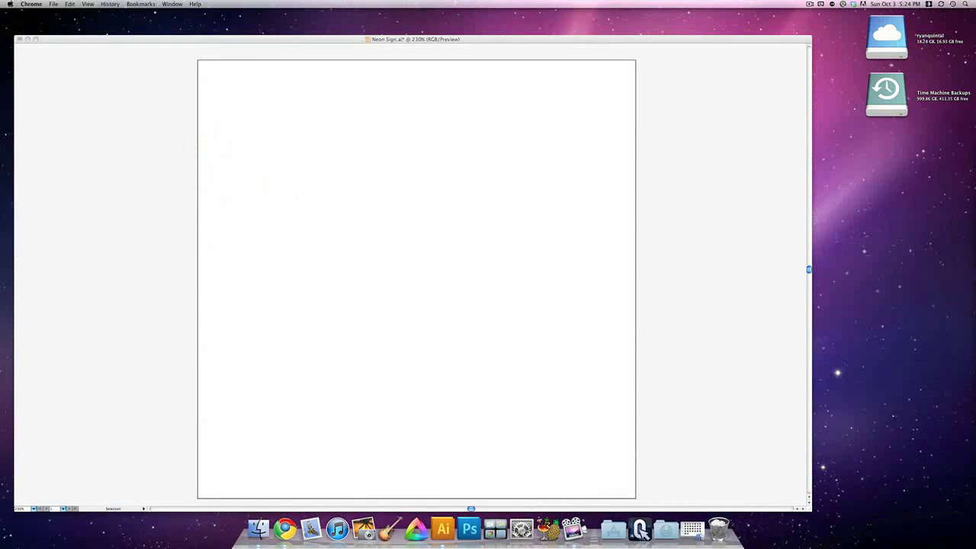
click(625, 338)
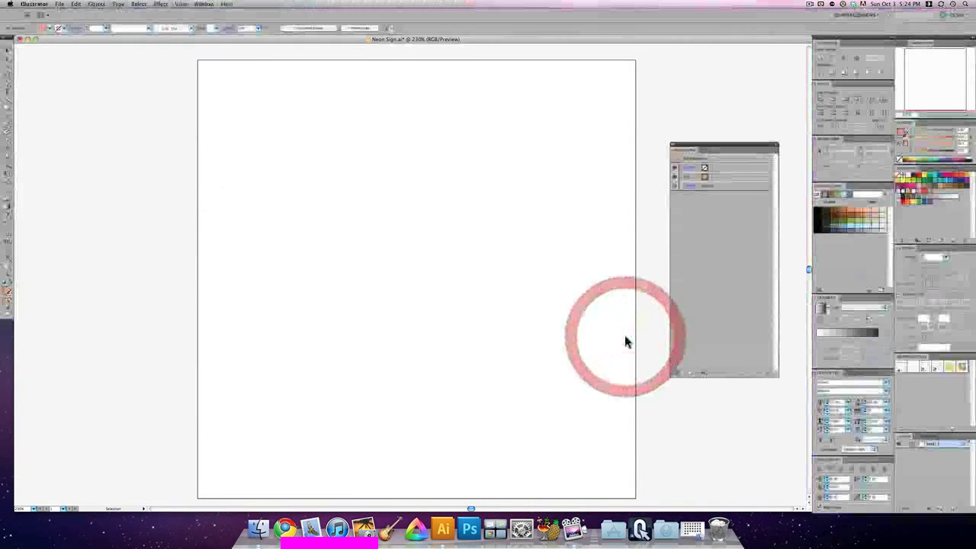
key(super+y)
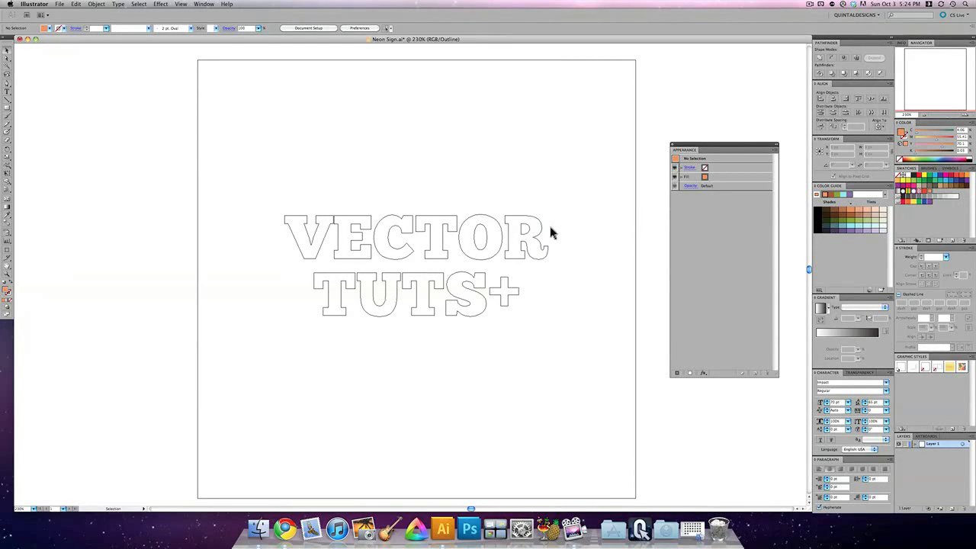
scroll(549, 226, down, 1)
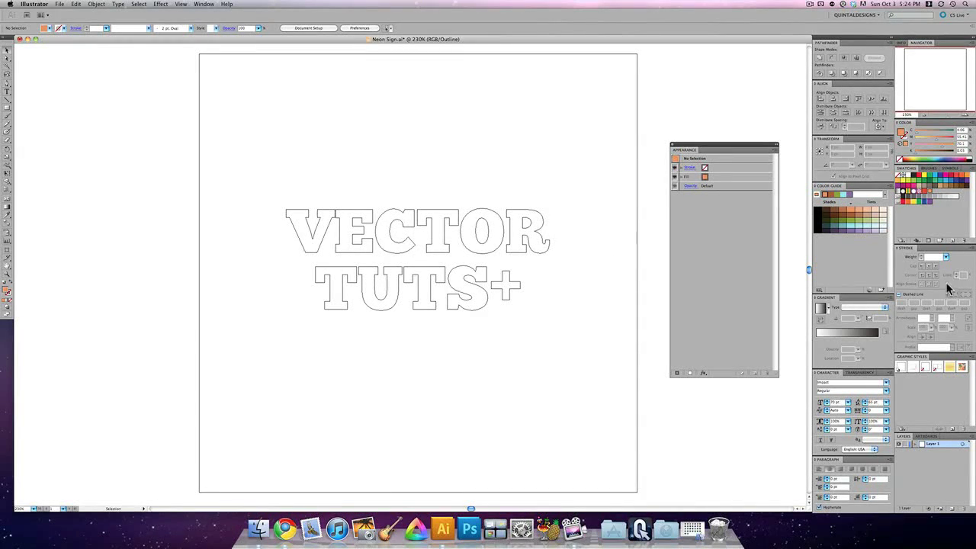
drag(587, 202, 244, 349)
key(super+y)
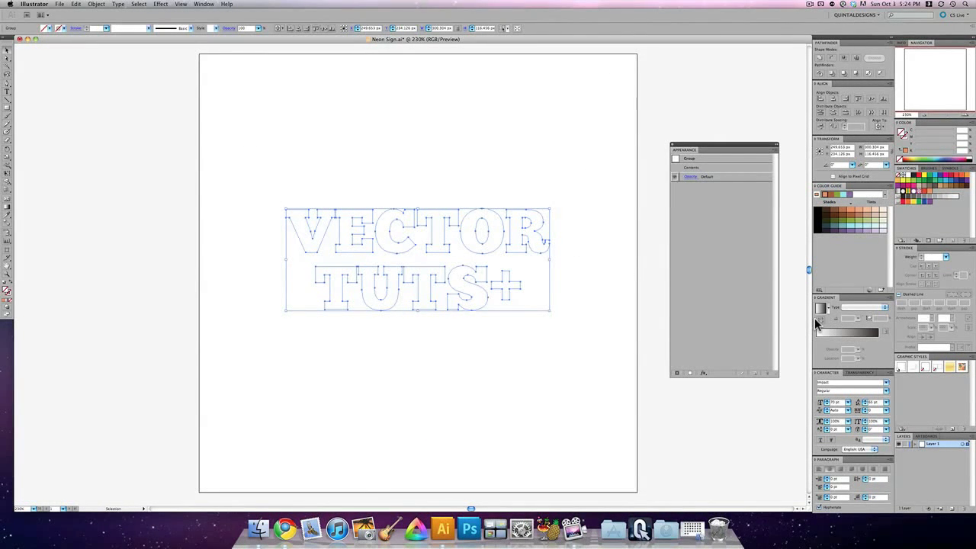
Step: Fill the lettering with a gradient that uses the red swatch, with the light stop removed
click(814, 318)
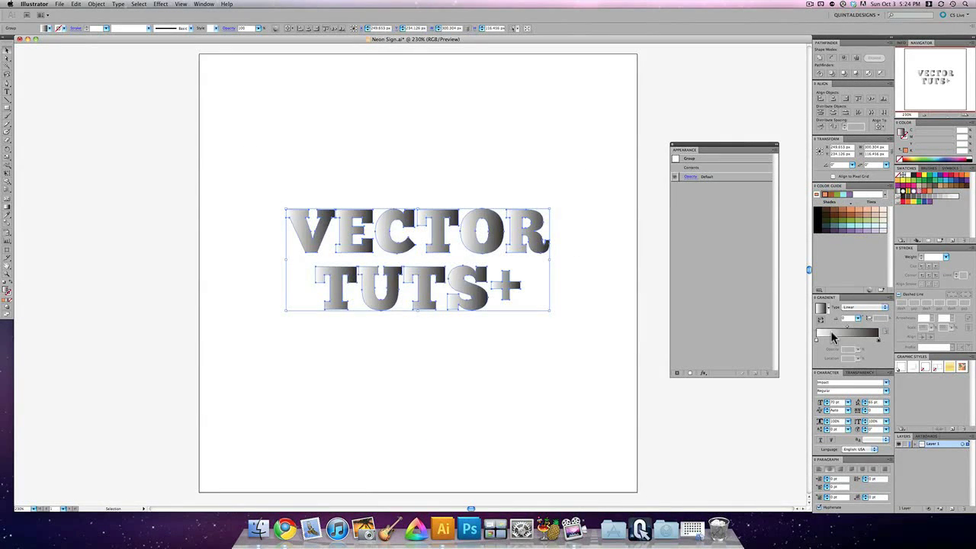
click(878, 340)
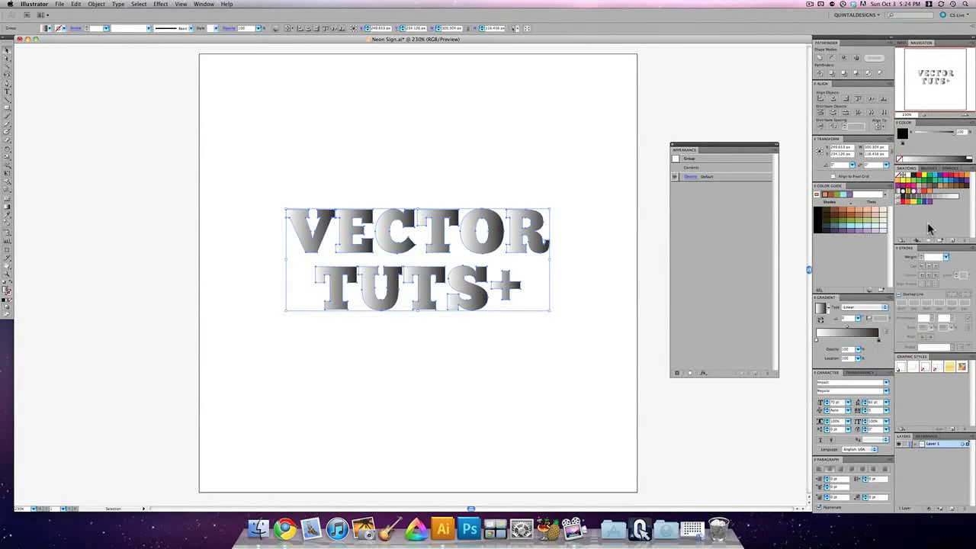
drag(925, 191, 872, 336)
click(877, 343)
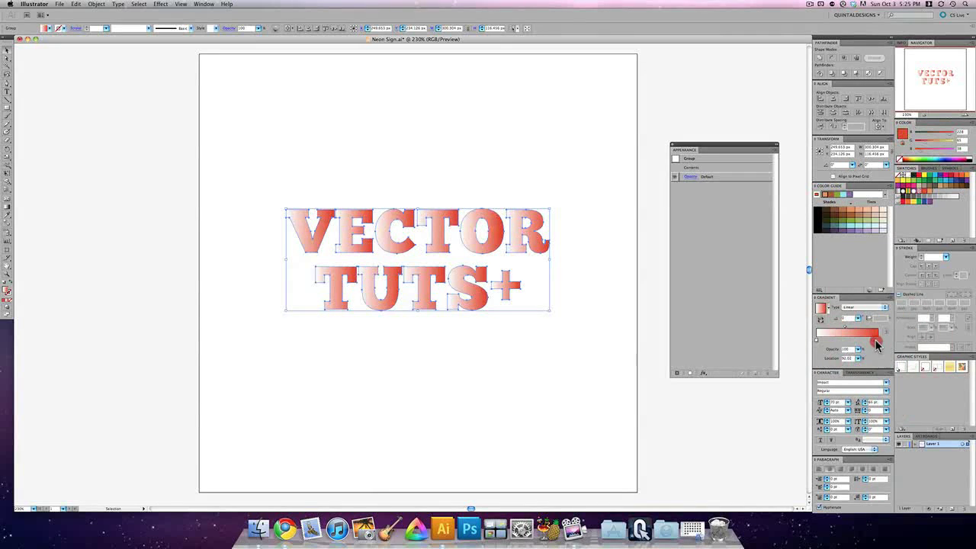
click(876, 343)
click(872, 343)
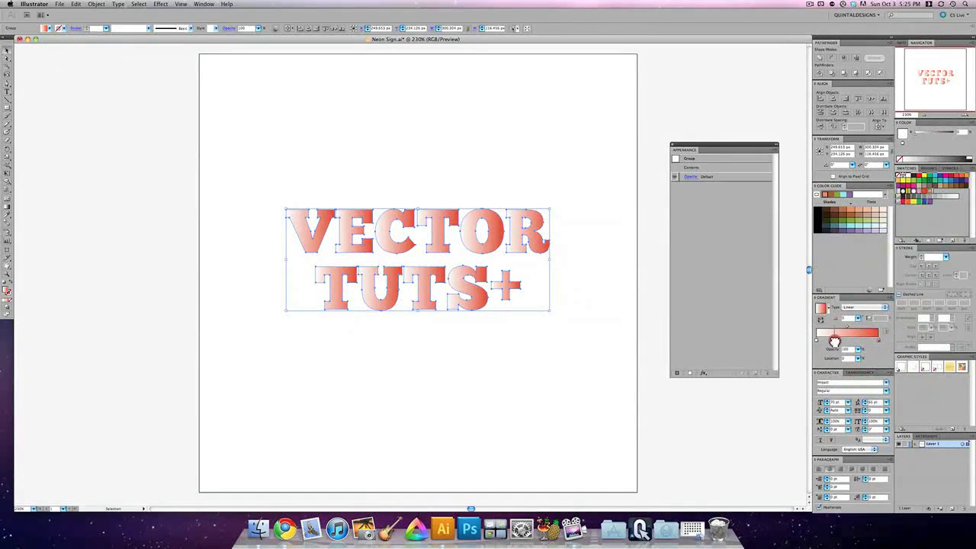
drag(817, 340, 815, 362)
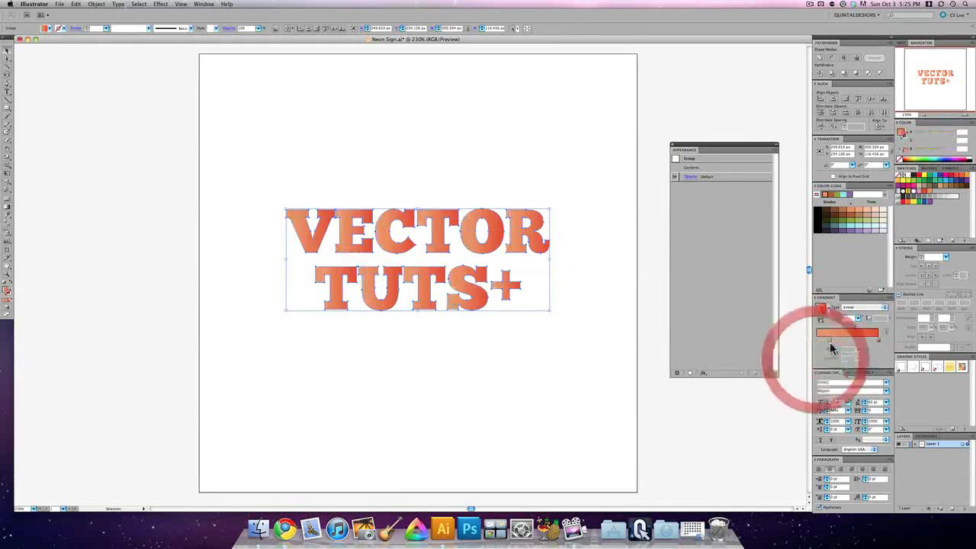
click(815, 341)
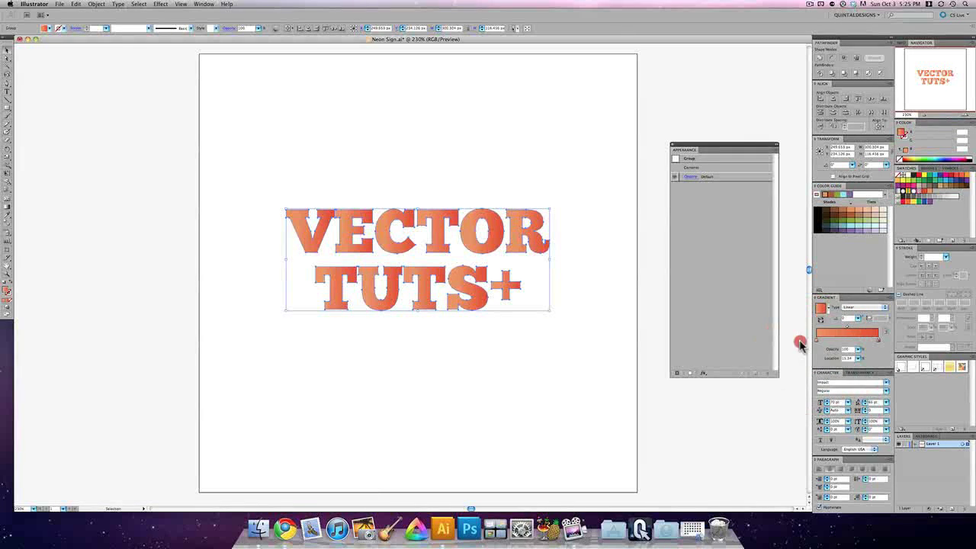
Step: Make the gradient radial and zoom the lettering to 400%
click(854, 308)
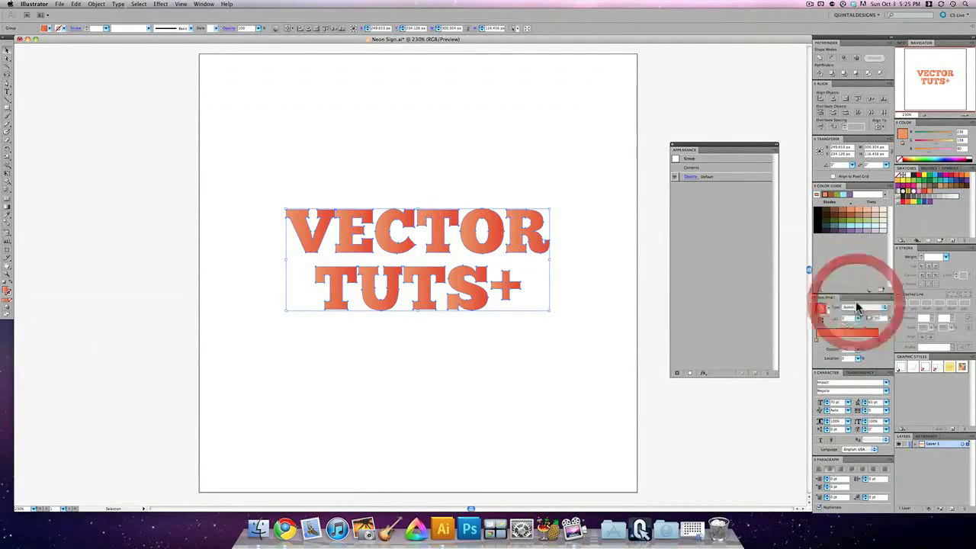
click(849, 303)
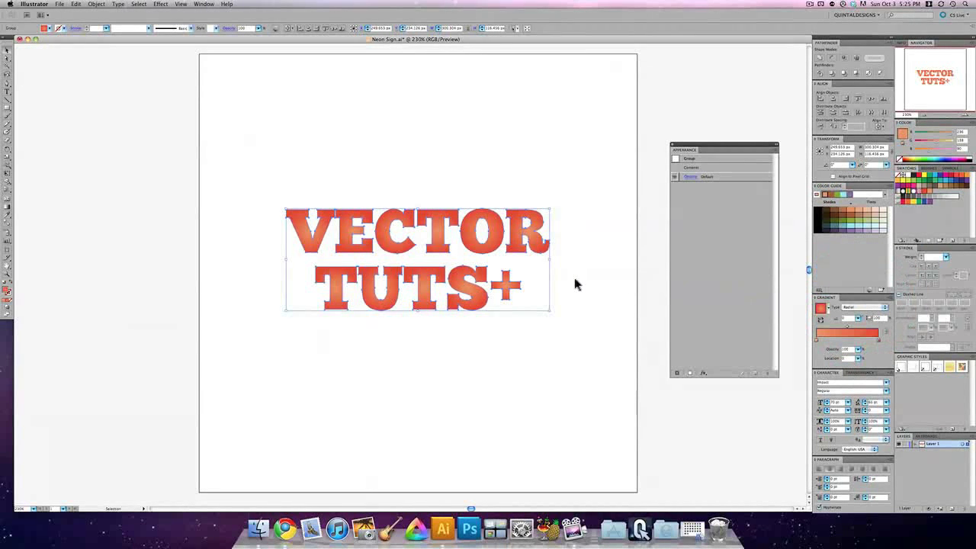
click(553, 305)
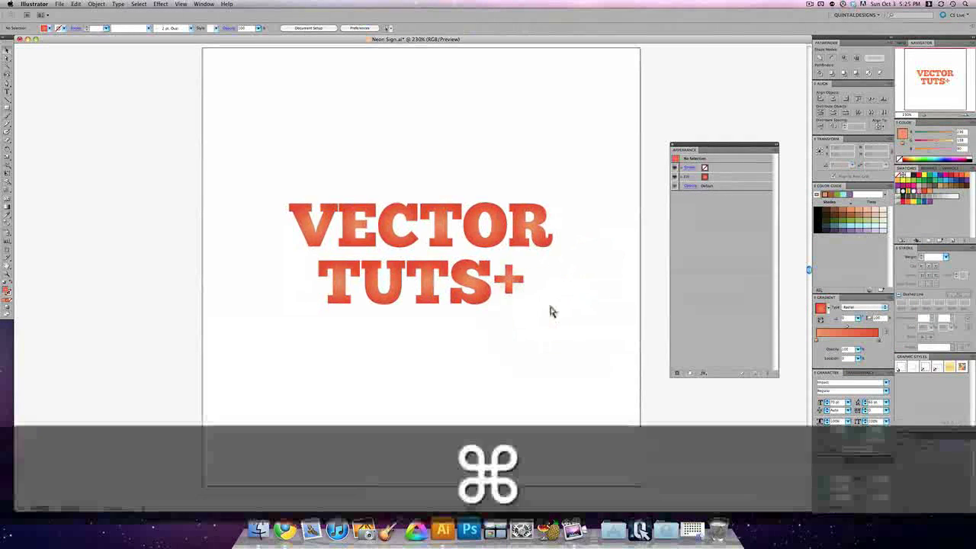
key(super+equal)
key(super+equal)
drag(508, 305, 487, 302)
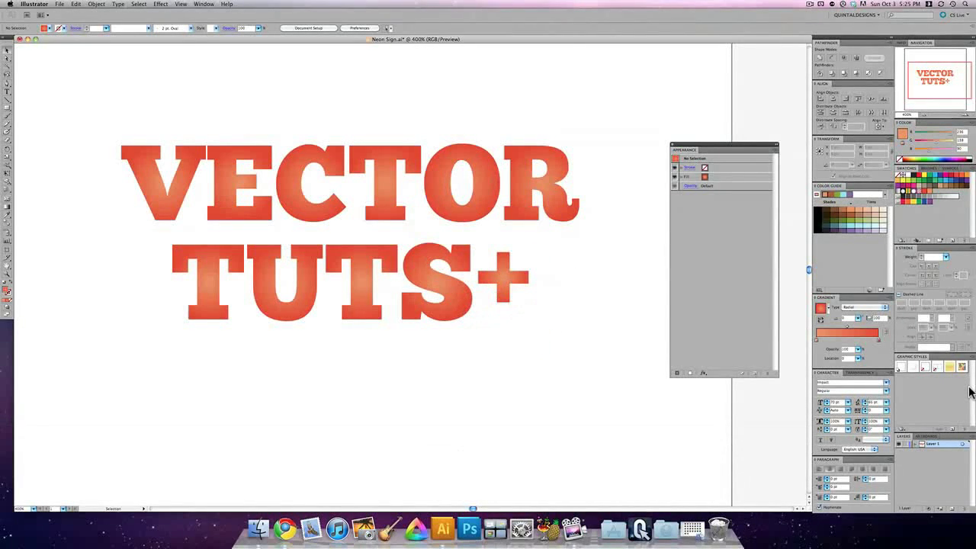
Step: Add a red group-level stroke to the lettering, lowering its R value to 202
click(427, 260)
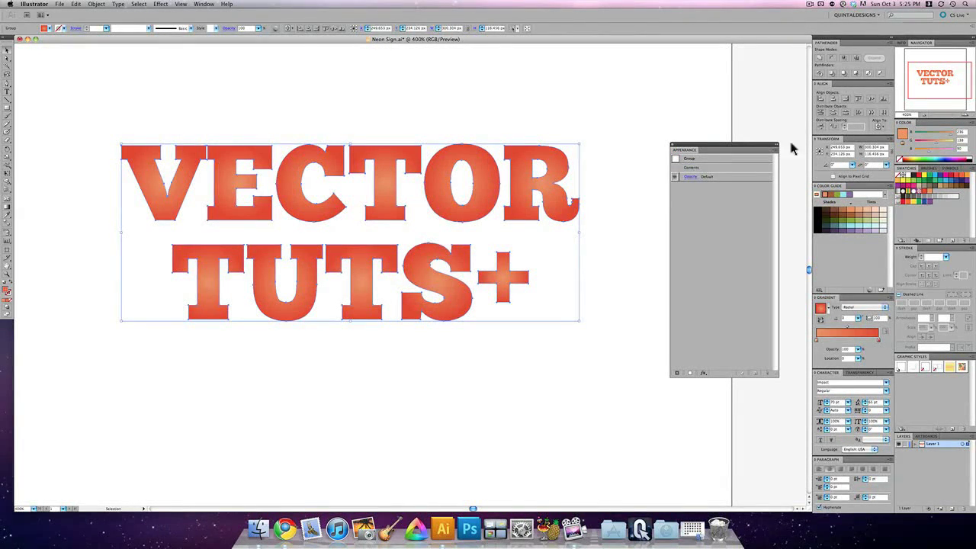
click(675, 378)
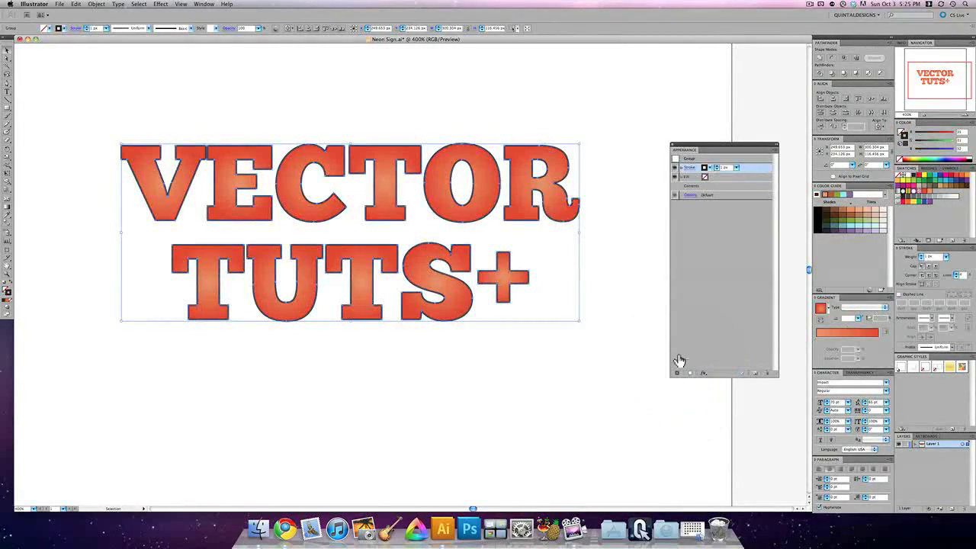
click(706, 168)
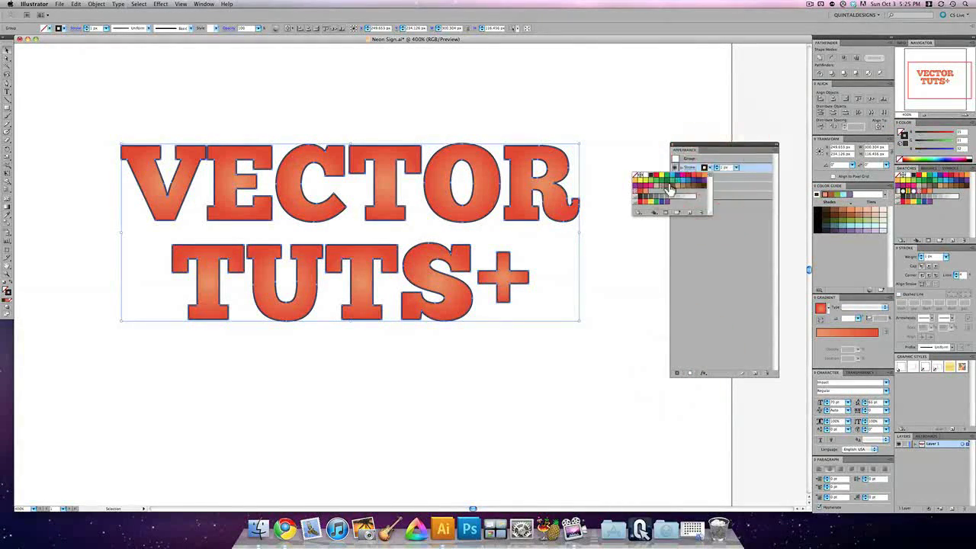
click(639, 189)
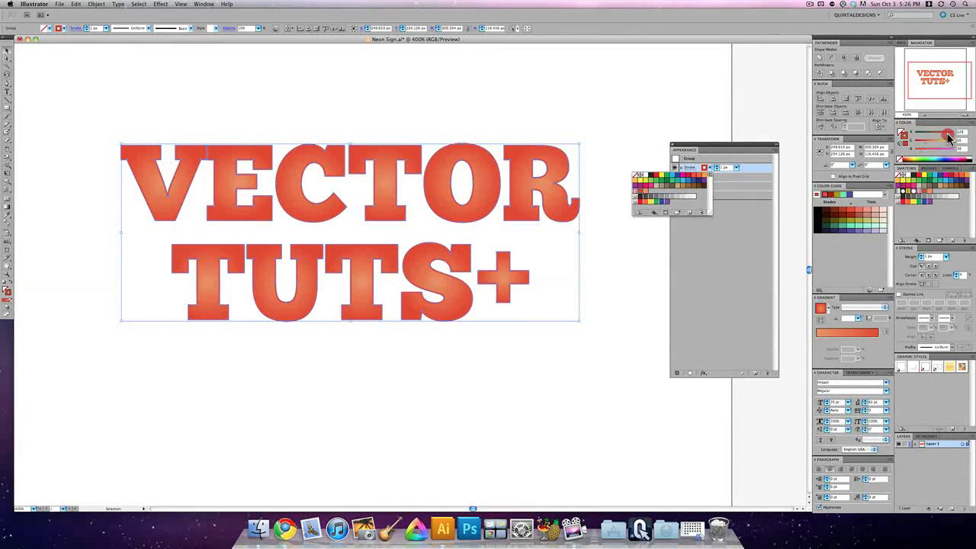
click(947, 137)
click(948, 135)
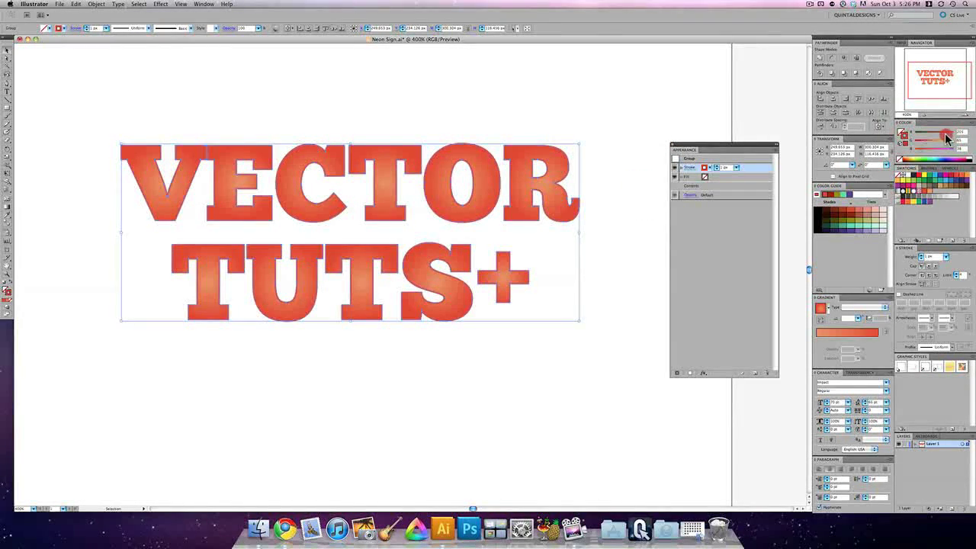
click(946, 135)
Step: Set the lettering group's red stroke to Multiply blending at 50% opacity
click(747, 166)
click(859, 372)
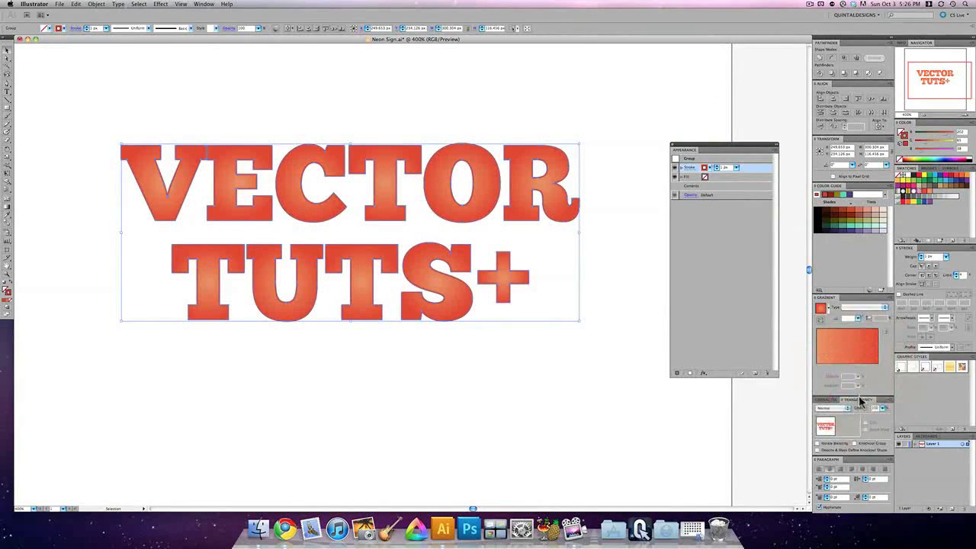
click(844, 409)
click(832, 421)
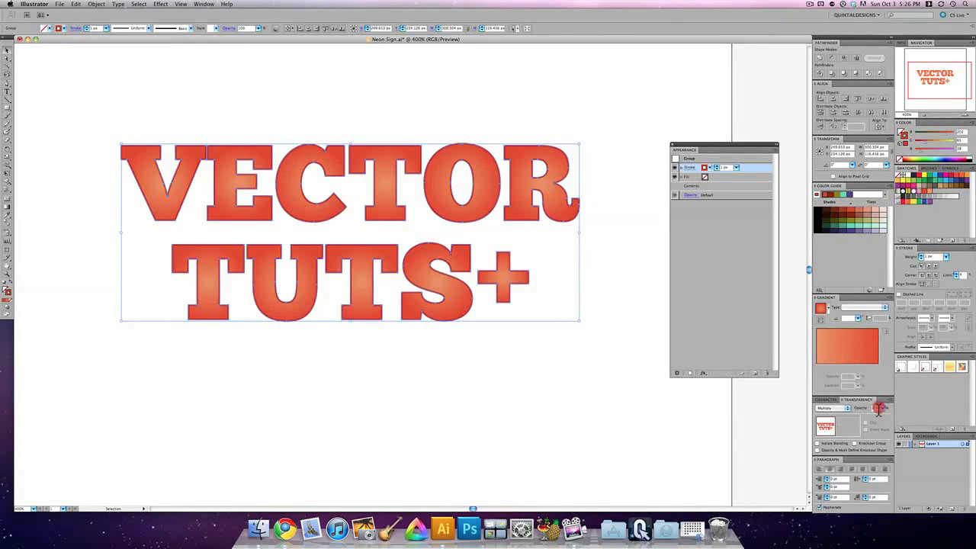
click(858, 410)
key(Return)
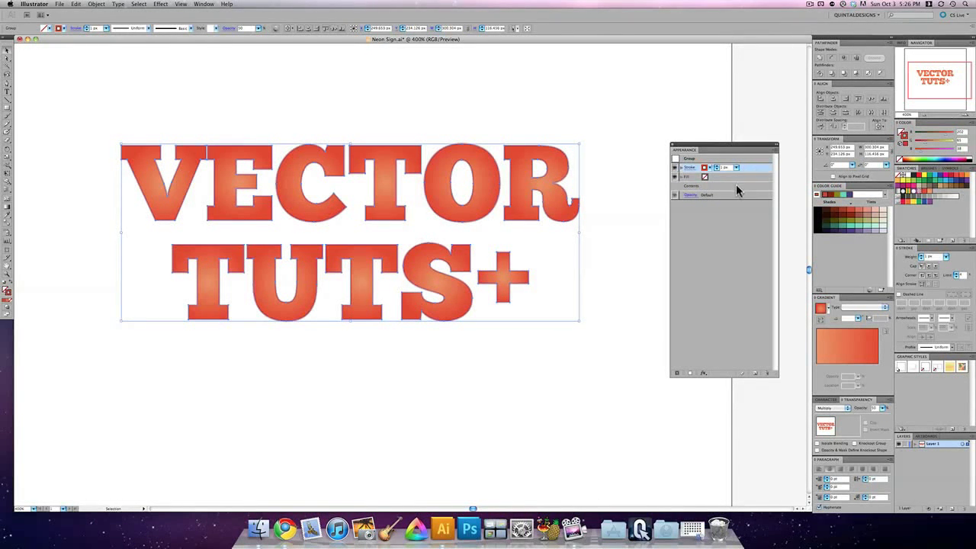
click(738, 187)
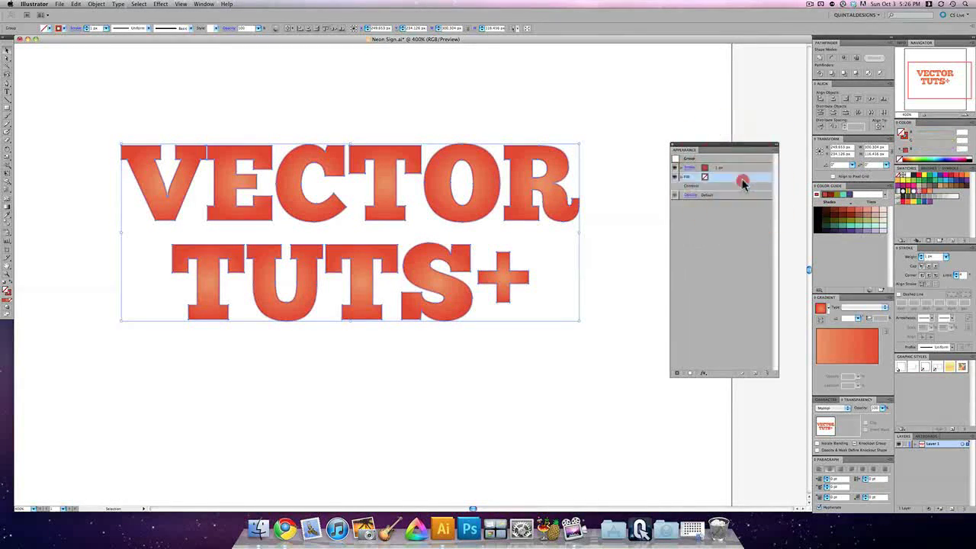
click(751, 168)
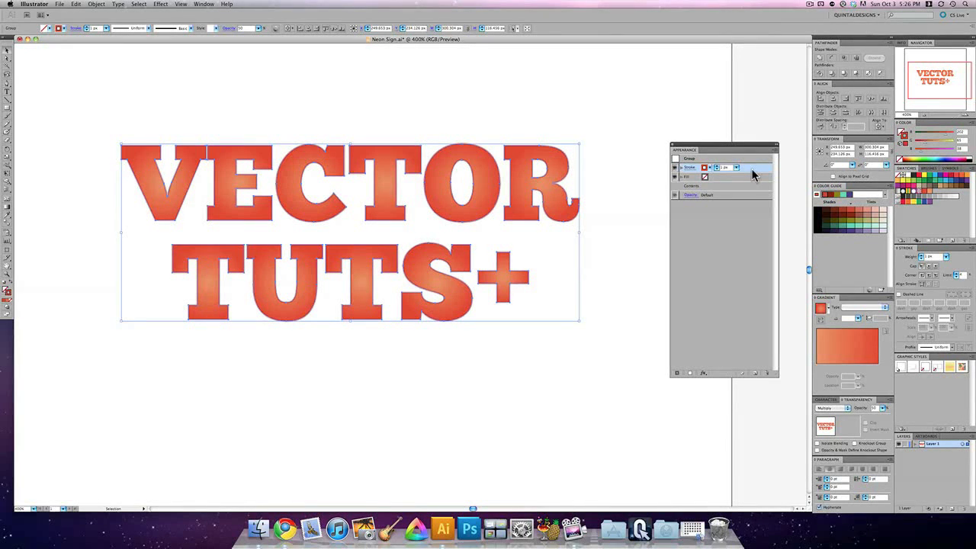
Step: Apply Offset Path to the red stroke, previewing a -2 px inward offset
click(160, 4)
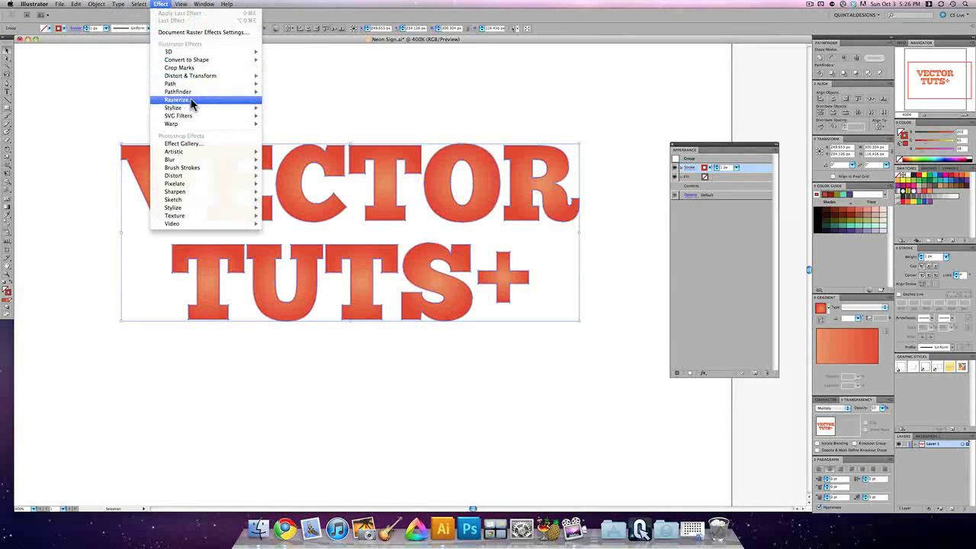
mouse_move(203, 83)
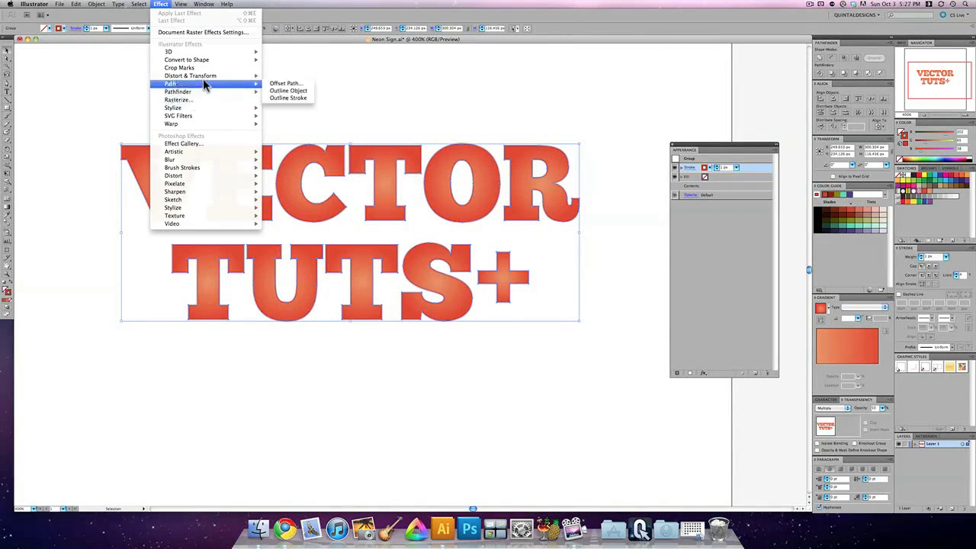
click(293, 86)
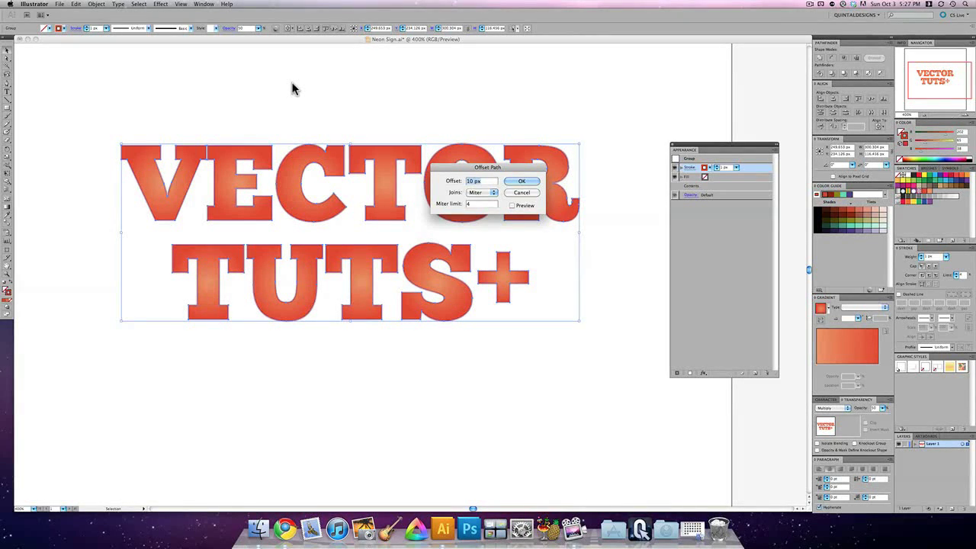
text(-)
click(512, 206)
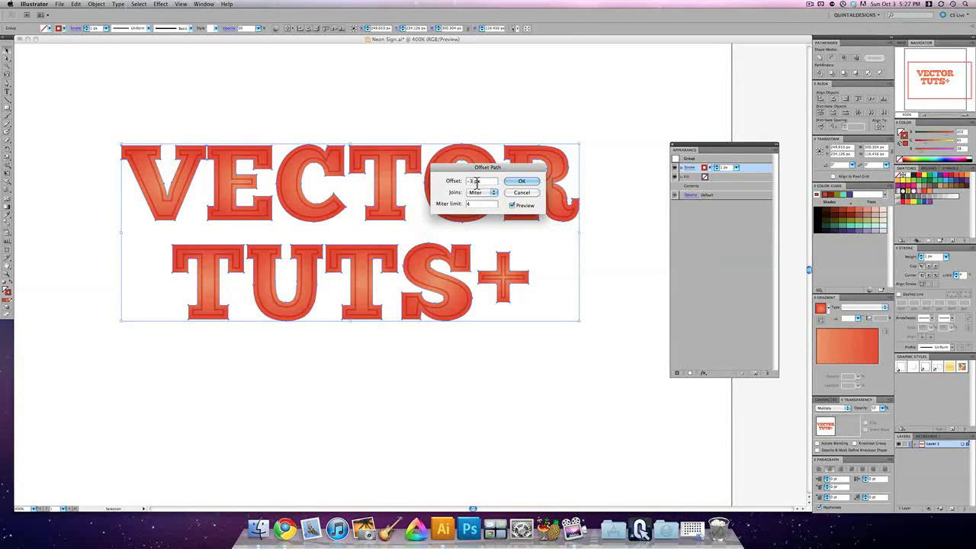
key(Up)
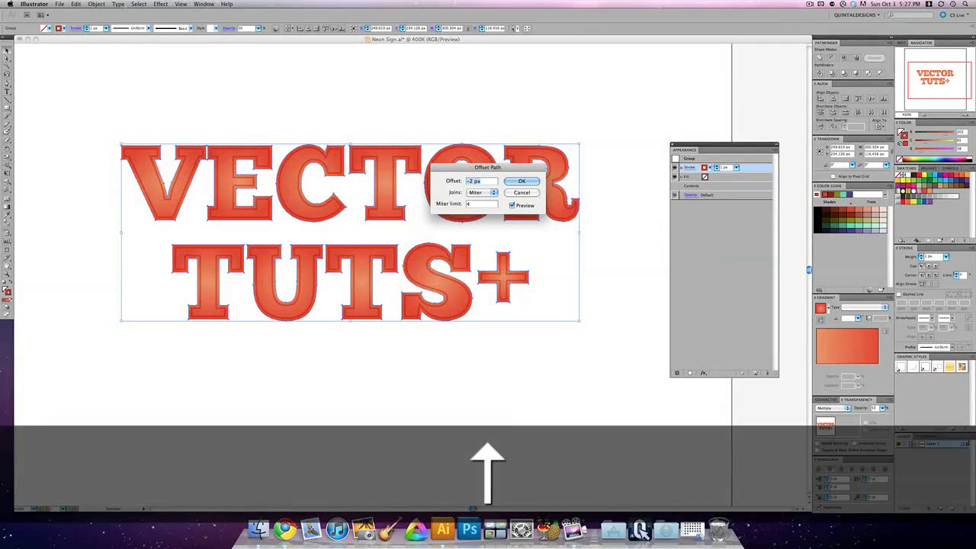
Step: Apply the -2 px offset, deselect, and zoom in to 800% on the lettering
click(514, 184)
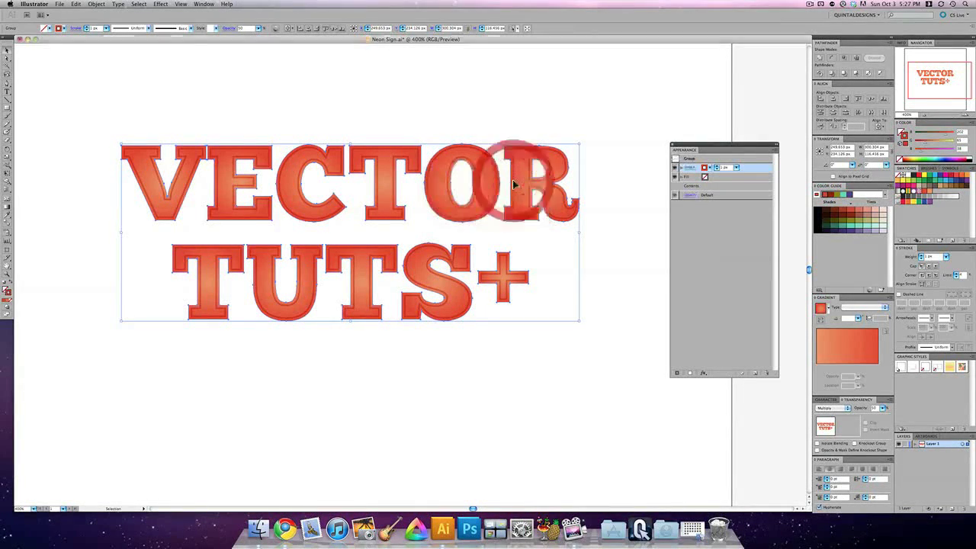
click(621, 237)
drag(610, 233, 596, 263)
key(super+equal)
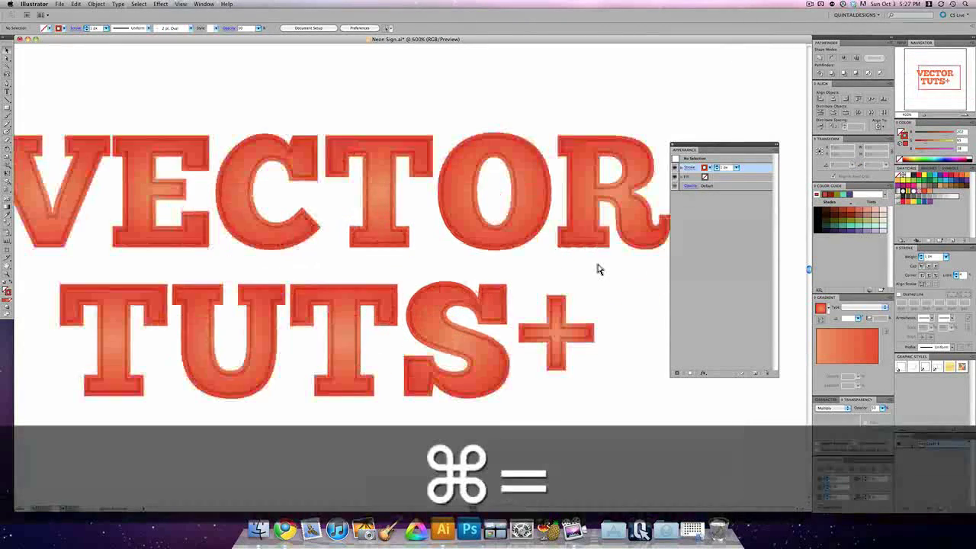
key(super+equal)
Step: Inspect the letter edges in Outline and Preview views, then zoom back out
drag(508, 272, 446, 277)
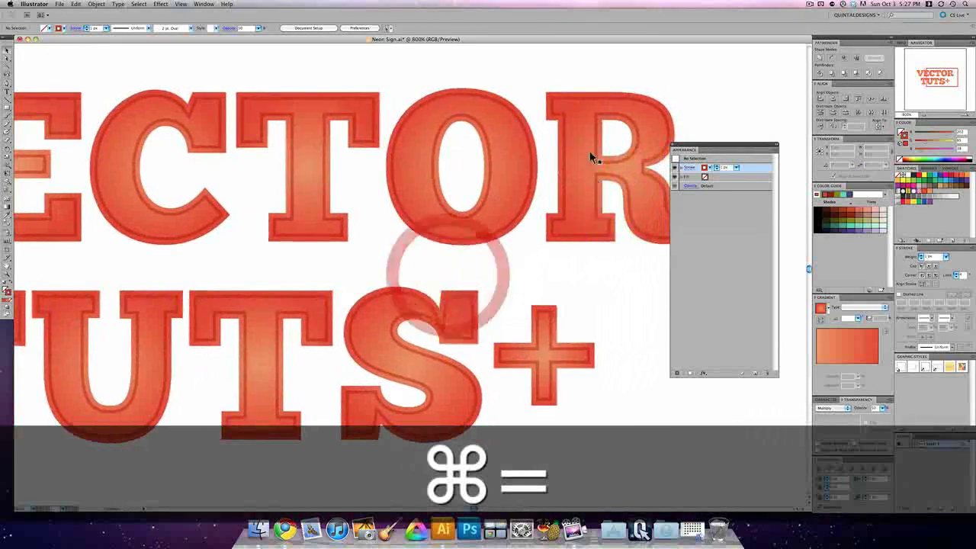
drag(398, 152, 549, 165)
drag(335, 158, 283, 191)
drag(446, 191, 407, 199)
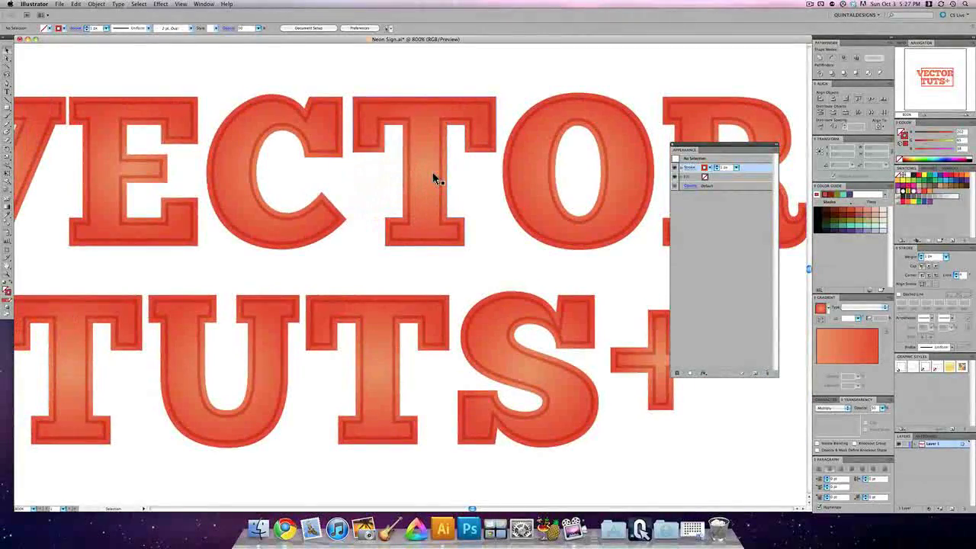
key(super+y)
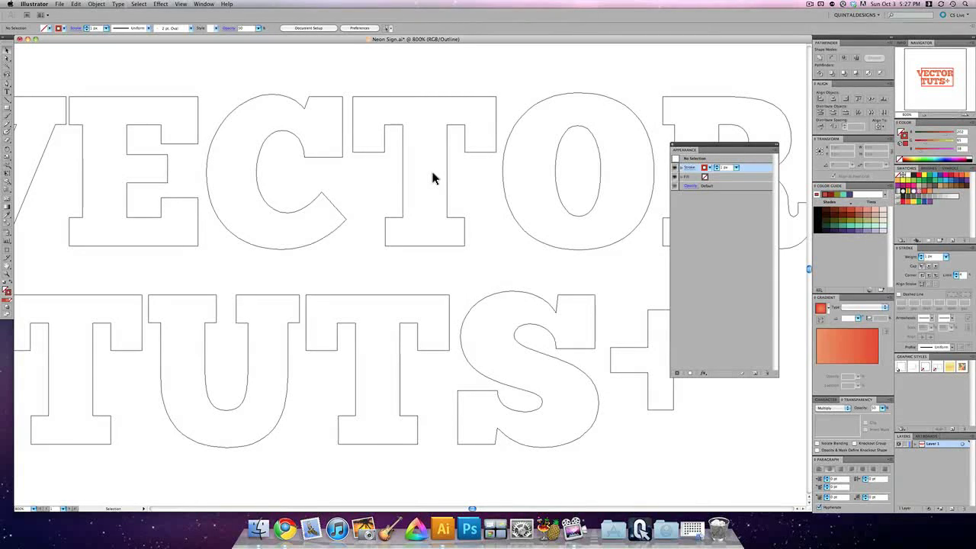
key(super+y)
key(super+y)
key(super+y)
key(super+y)
key(super+y)
key(super+y)
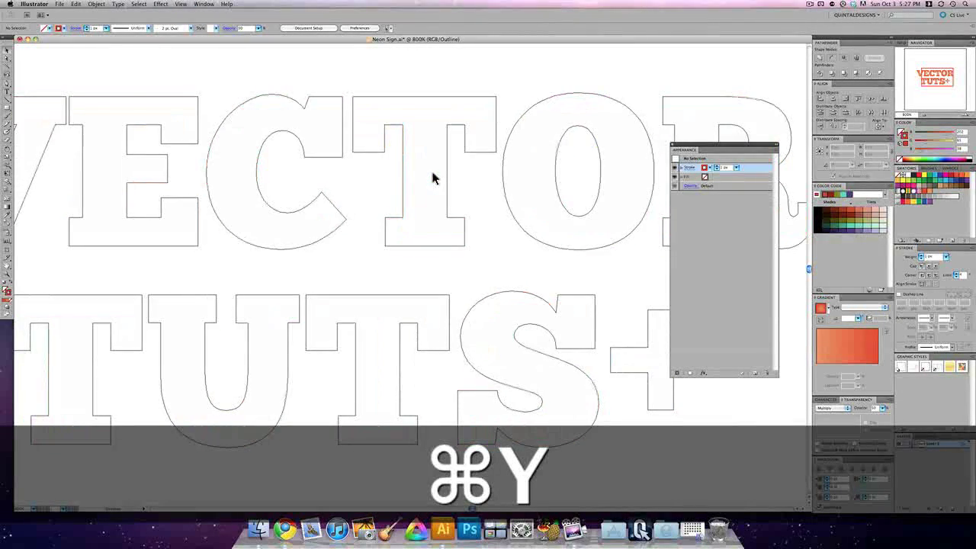
key(super+y)
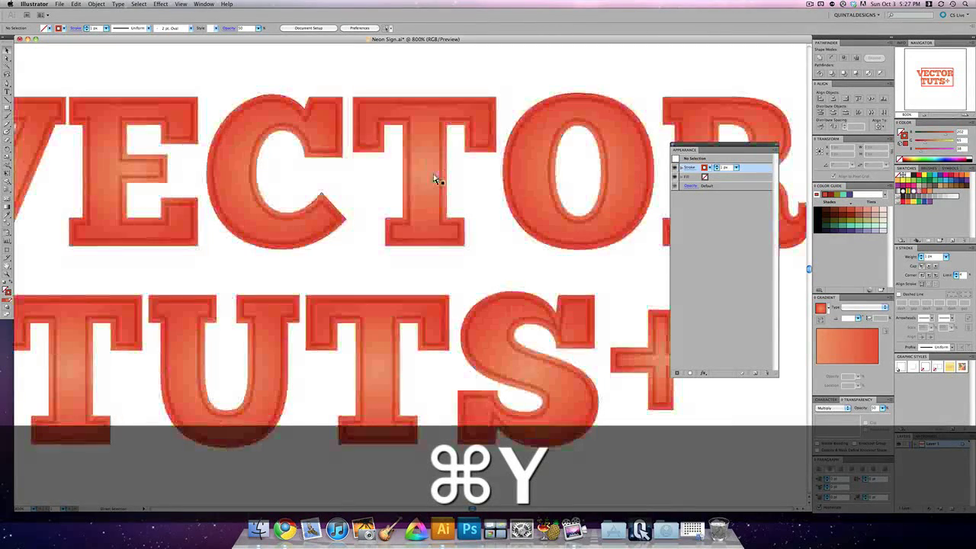
key(super+minus)
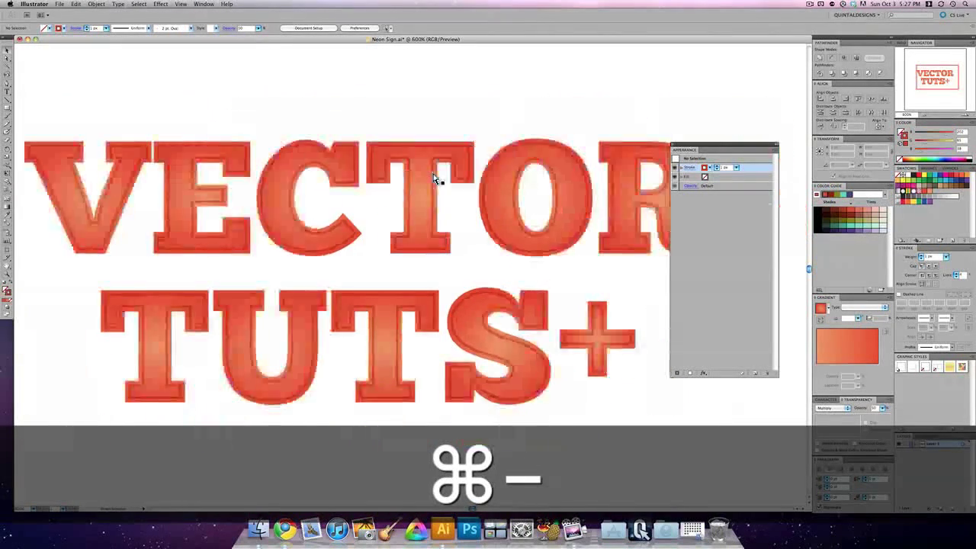
key(super+minus)
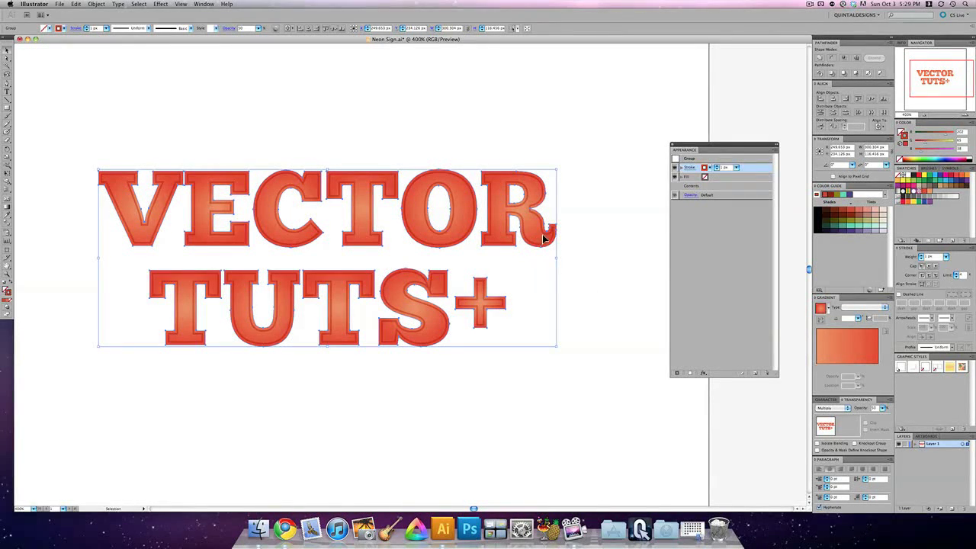
Step: Add a second, light orange stroke of 0.5 weight above the red stroke
click(522, 229)
click(775, 155)
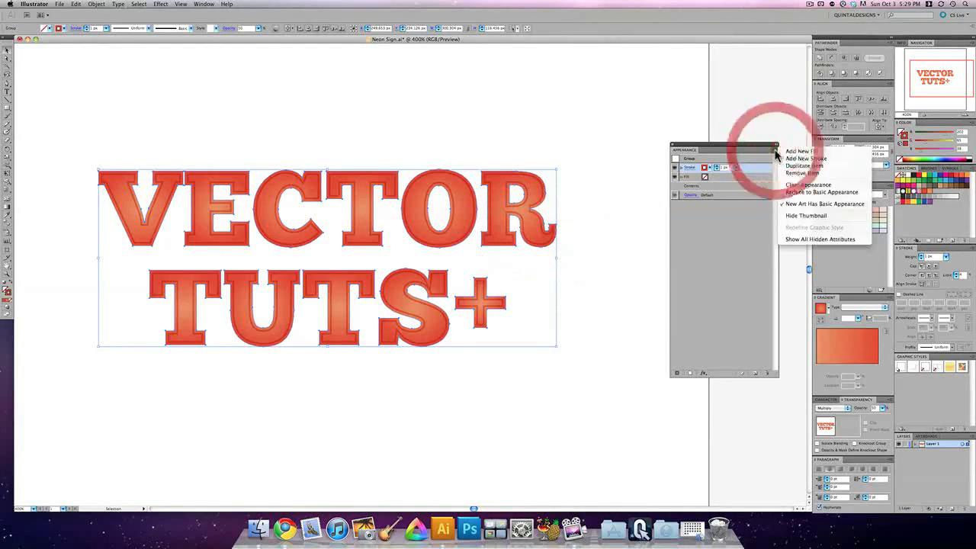
click(688, 350)
click(676, 372)
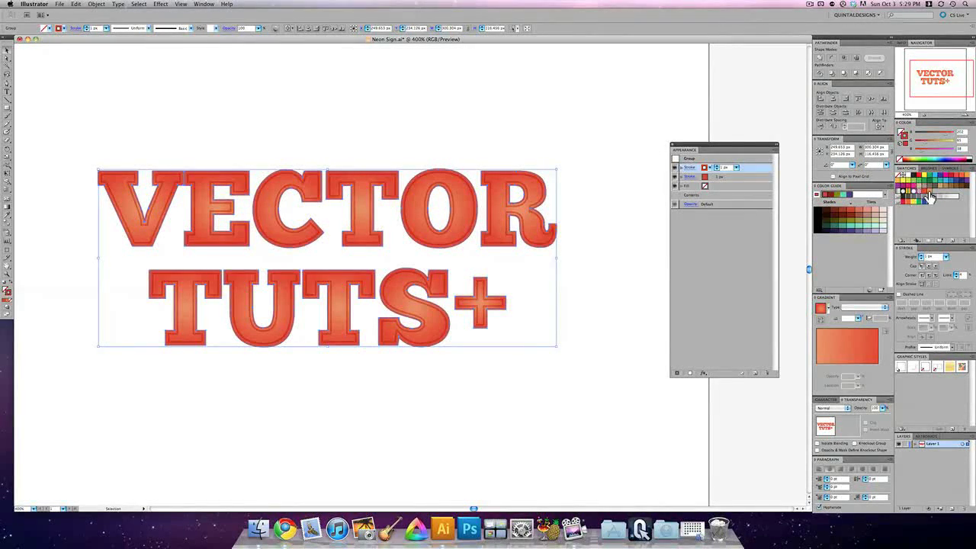
click(711, 167)
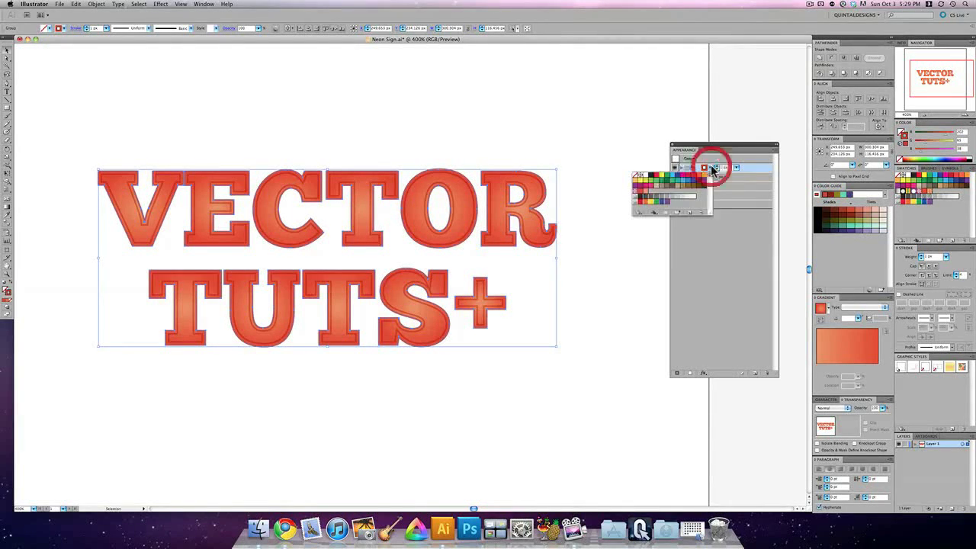
click(645, 186)
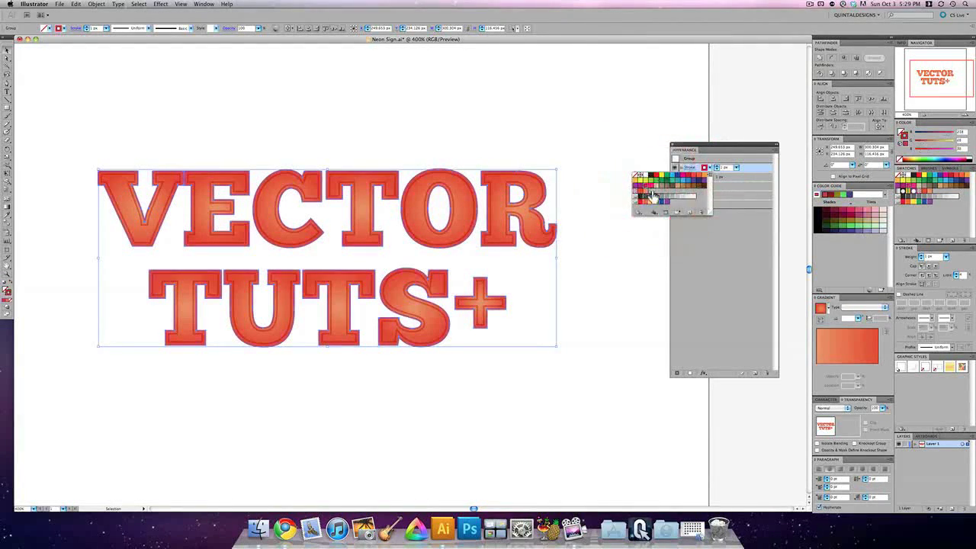
click(930, 146)
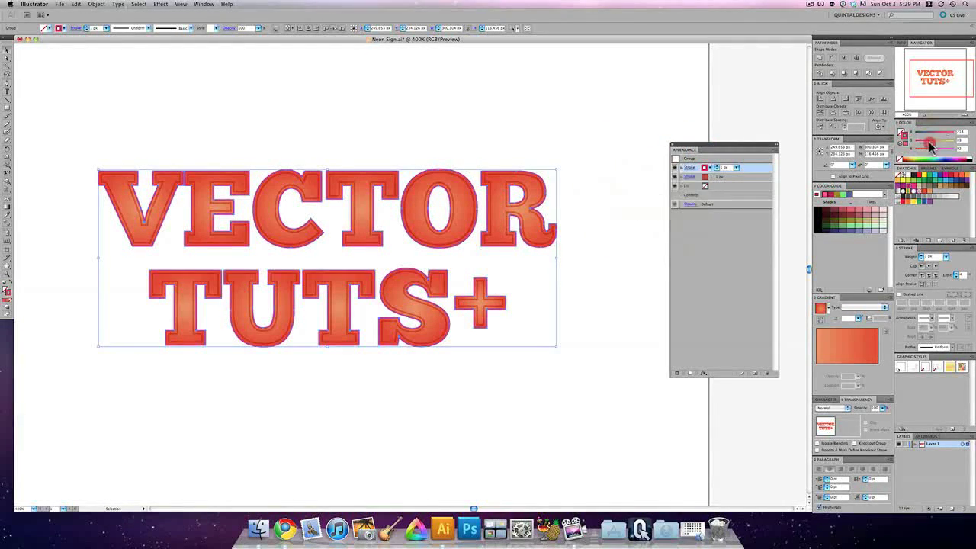
drag(930, 146, 956, 136)
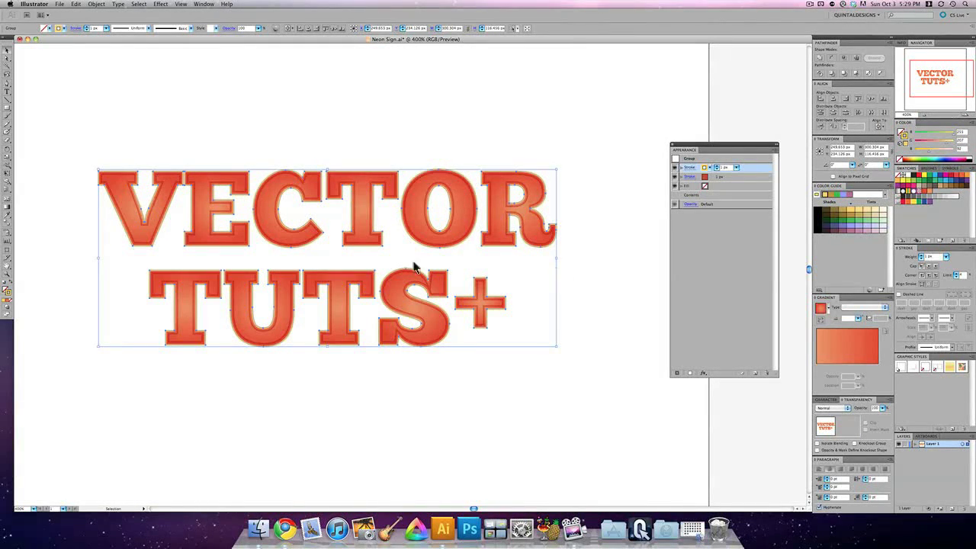
click(704, 167)
text(0.5)
key(Return)
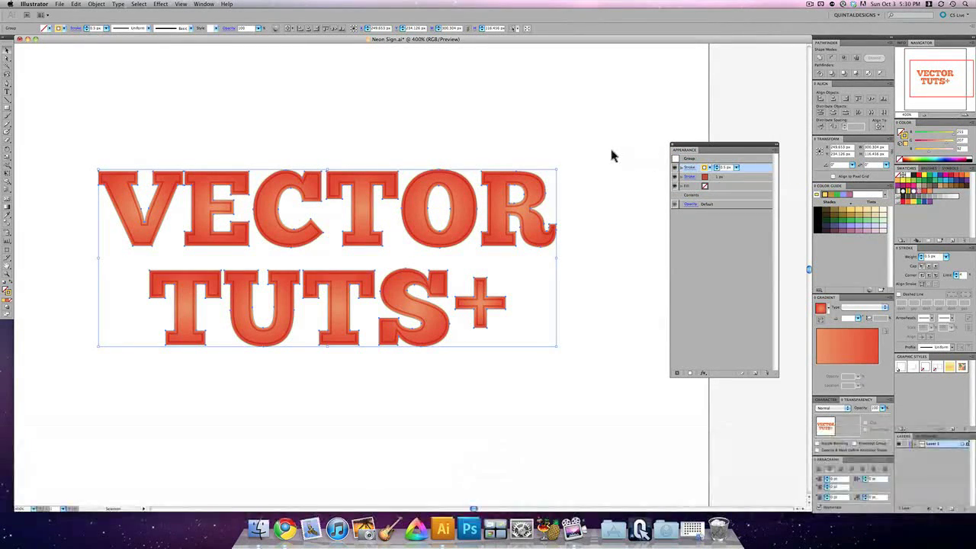
Step: Apply an inward Offset Path of about -2.2 px to the pale yellow stroke, then deselect
click(142, 4)
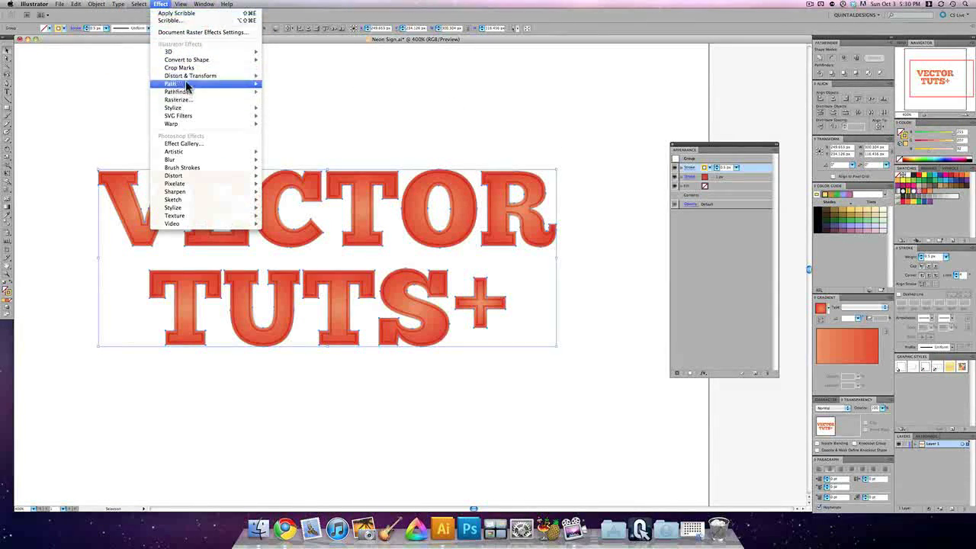
mouse_move(186, 83)
click(290, 82)
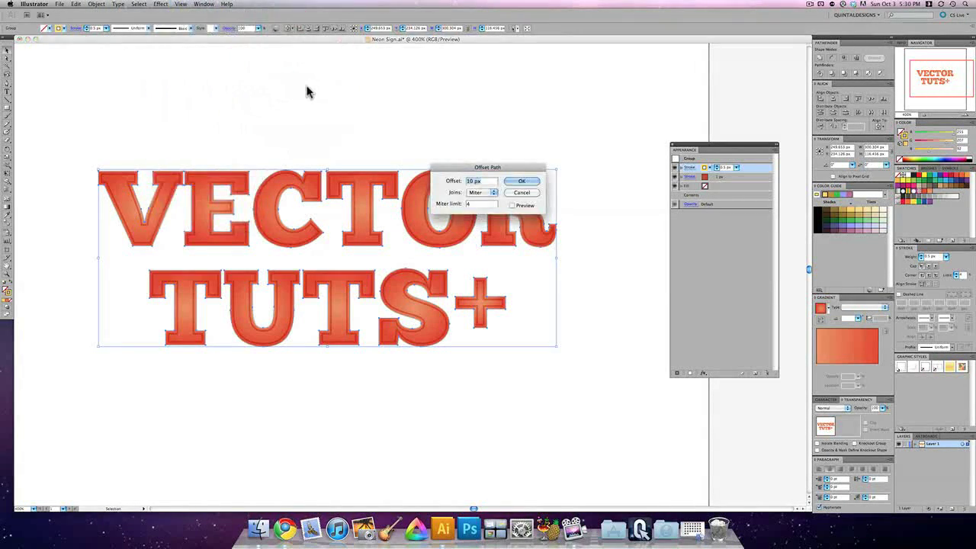
text(-2.25)
click(531, 208)
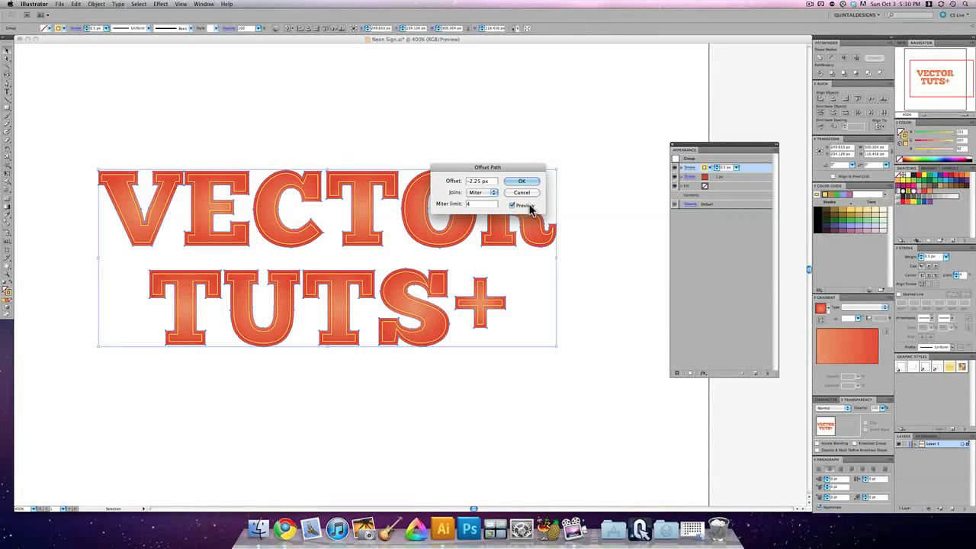
double_click(474, 180)
click(471, 180)
click(472, 181)
click(471, 181)
click(523, 181)
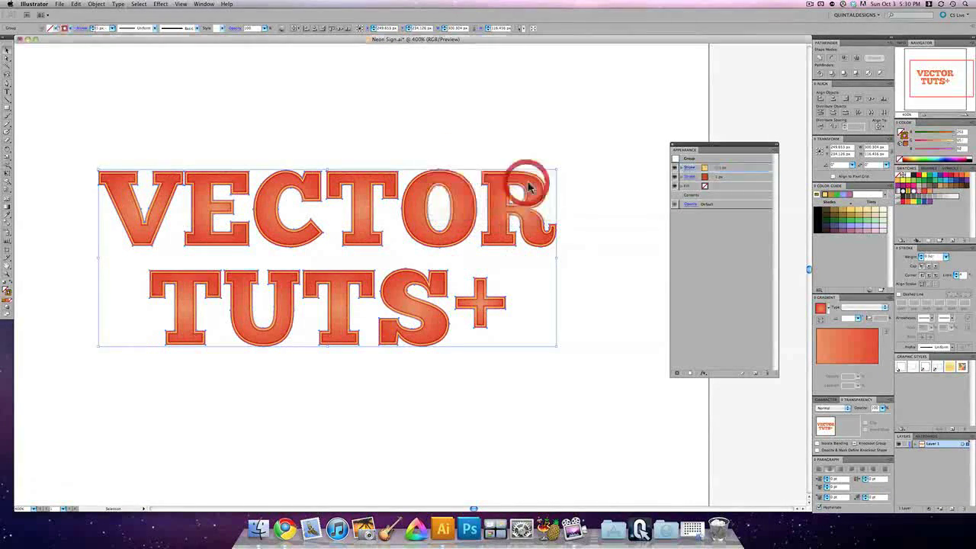
click(599, 188)
key(super+equal)
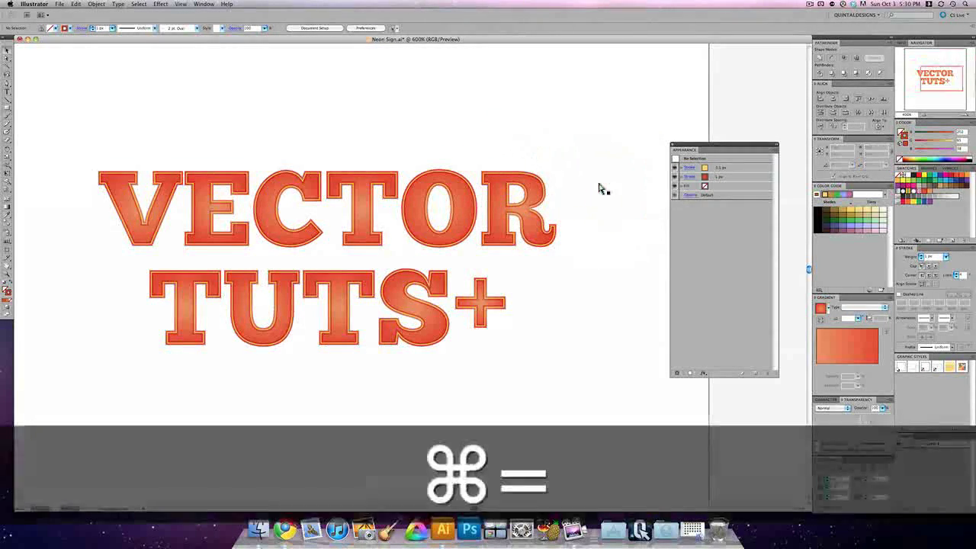
key(super+equal)
key(super+equal)
key(super+equal)
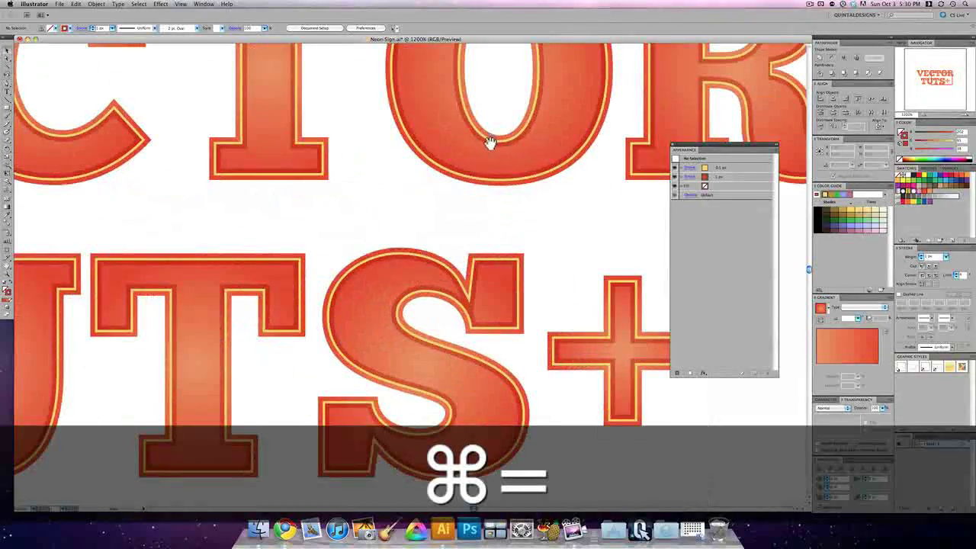
drag(488, 146, 407, 280)
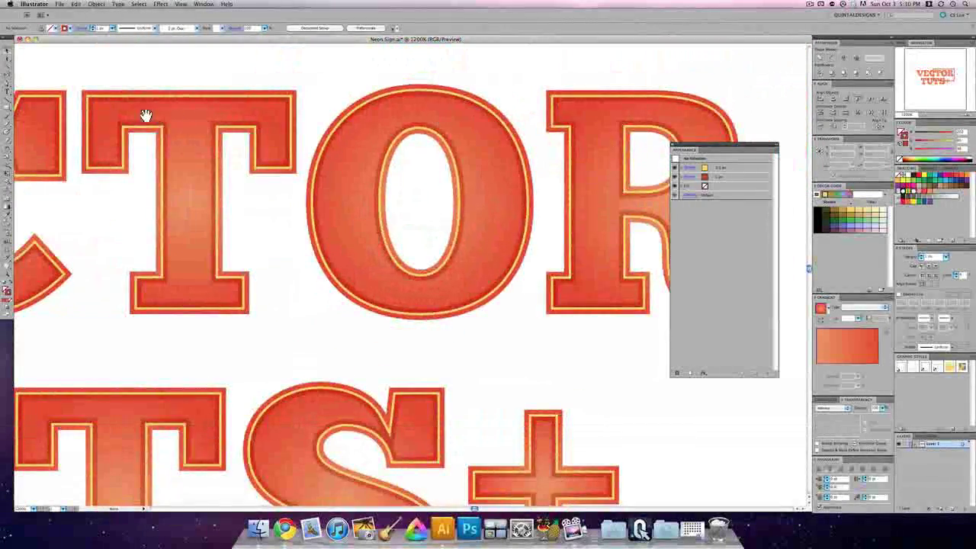
scroll(145, 114, left, 15)
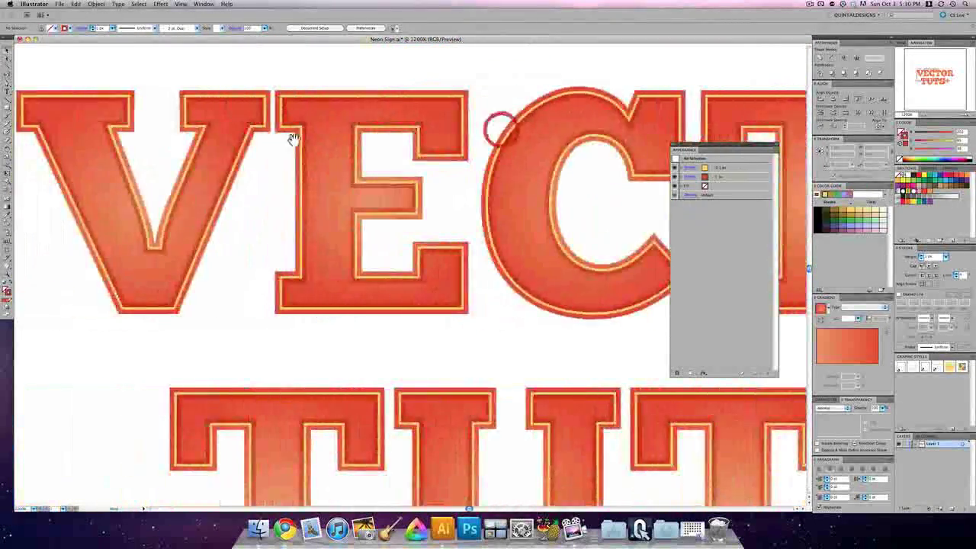
scroll(292, 139, left, 3)
click(316, 154)
key(super+equal)
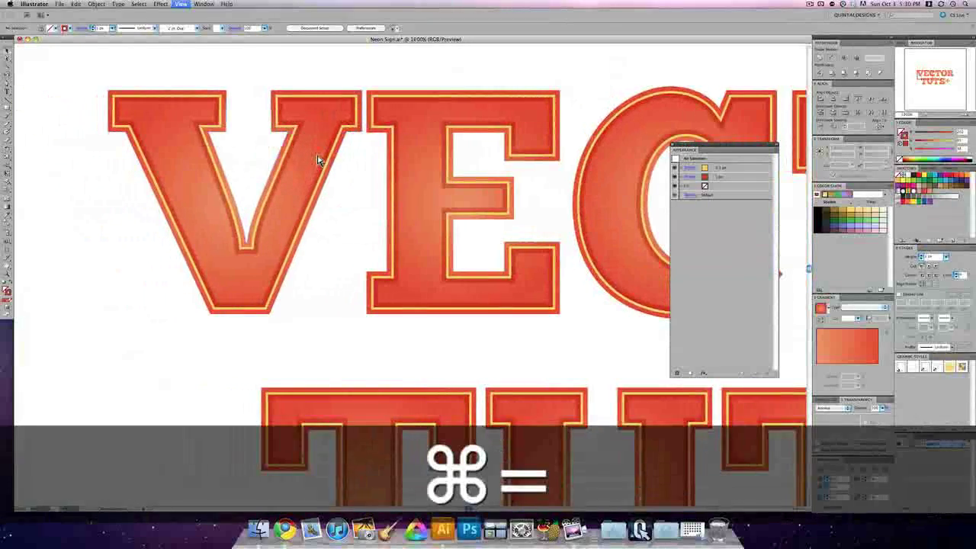
key(super+equal)
key(super+equal)
key(super+equal)
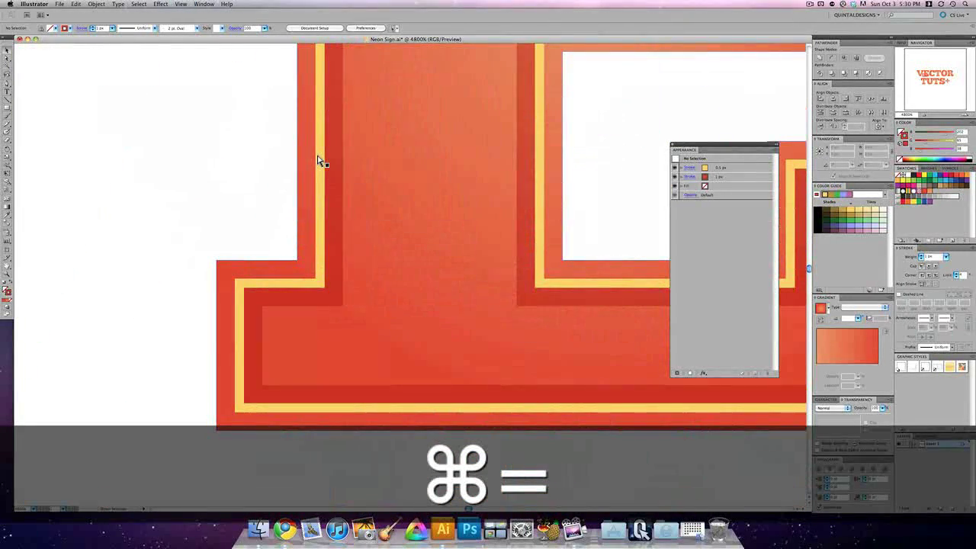
key(super+minus)
key(super+minus)
key(super+minus)
key(super+minus)
key(super+minus)
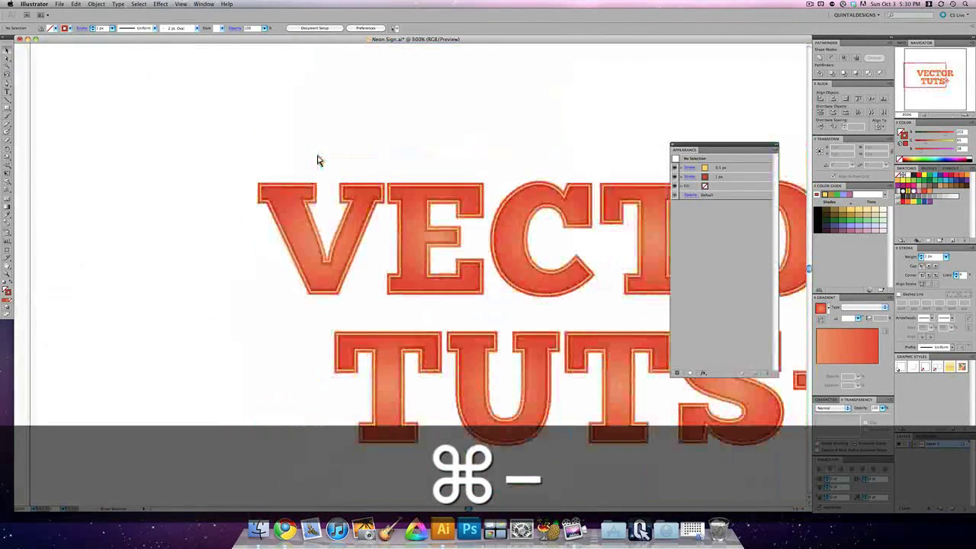
key(super+y)
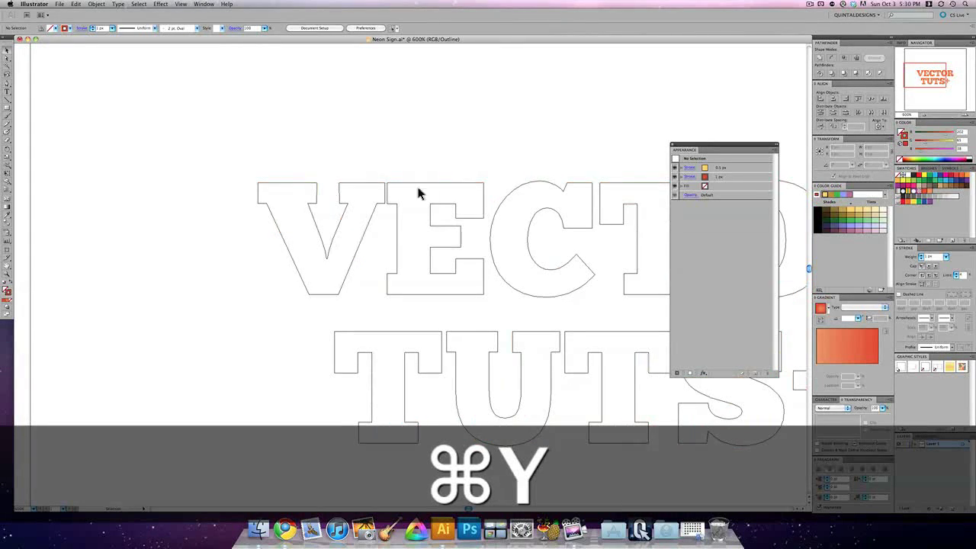
drag(458, 200, 359, 201)
key(super+y)
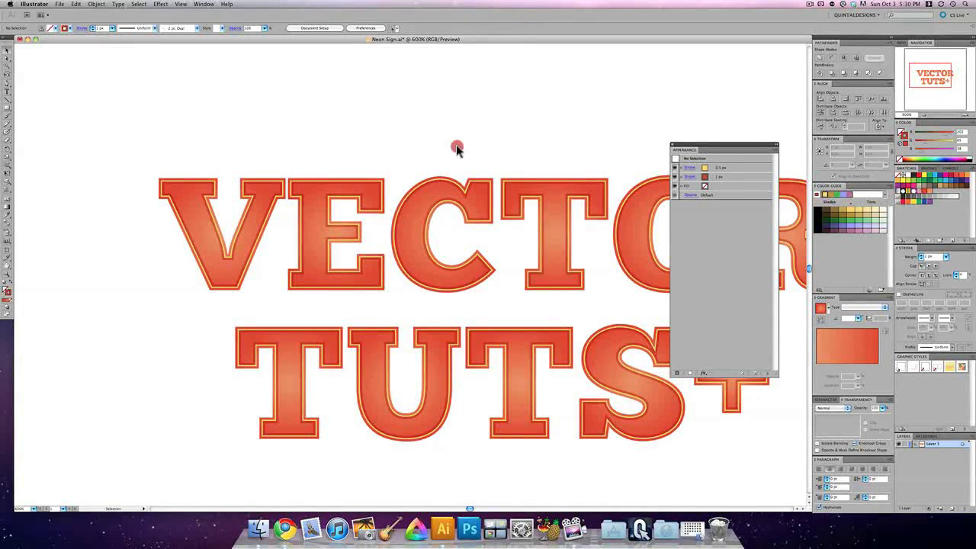
drag(553, 200, 444, 194)
Step: Add a new fill to the lettering group and move it beneath Contents
click(461, 198)
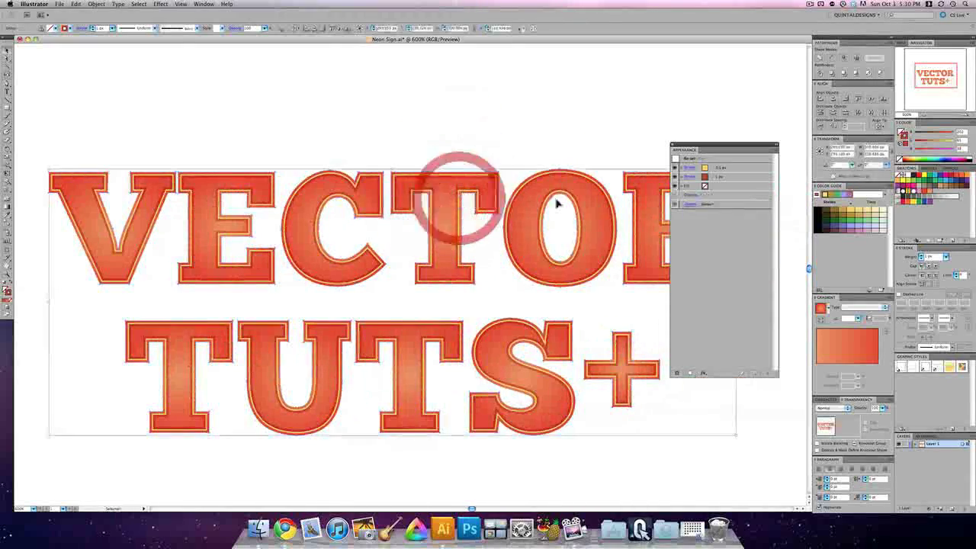
click(690, 376)
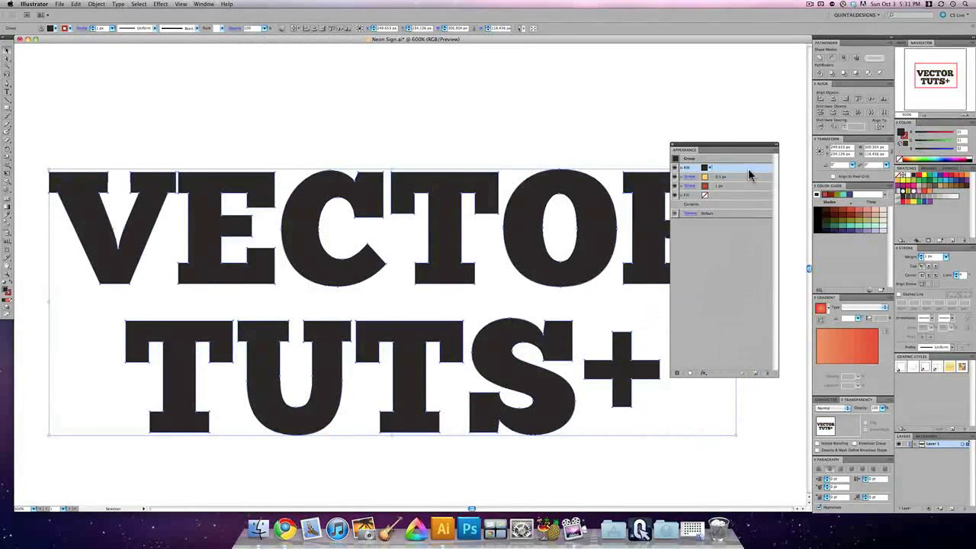
drag(746, 172, 740, 204)
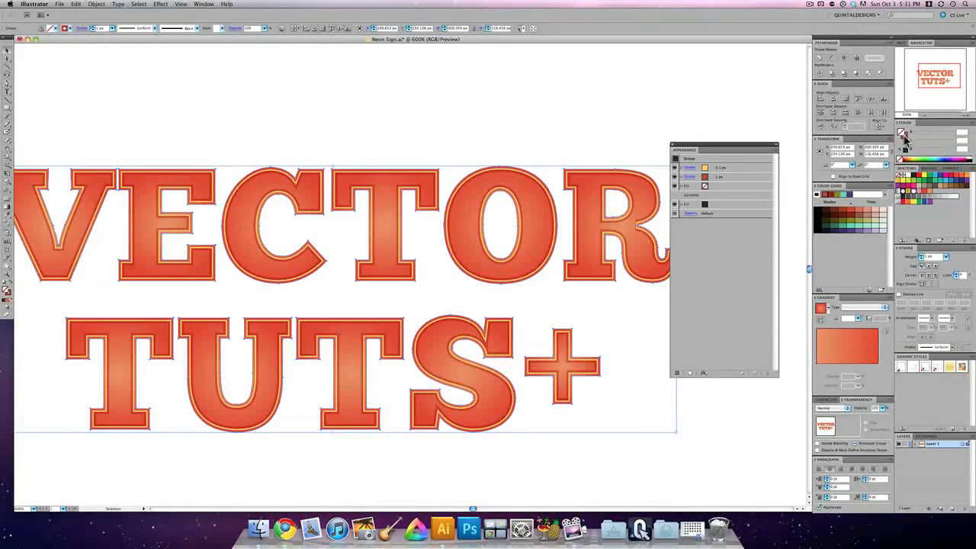
click(703, 205)
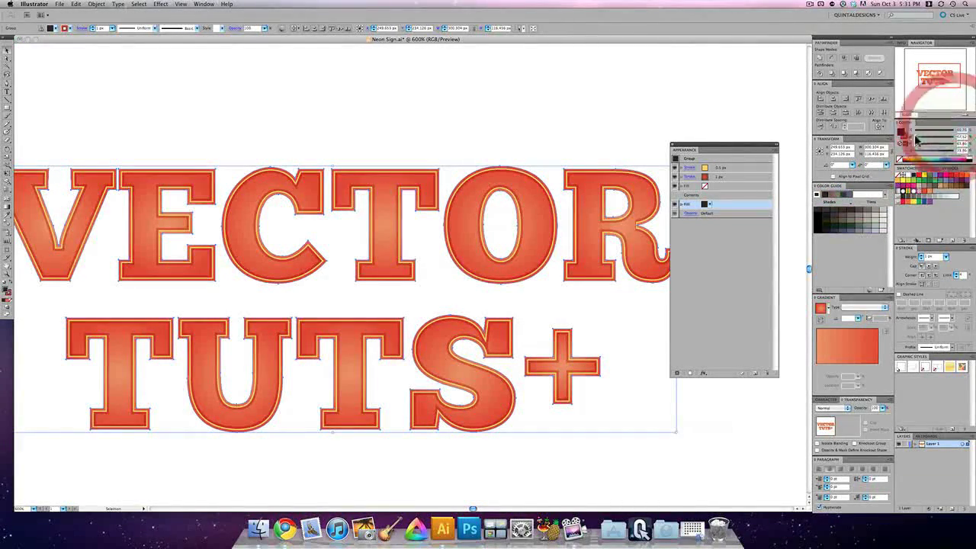
Step: Colour the new group fill dark red in the Color panel
click(901, 162)
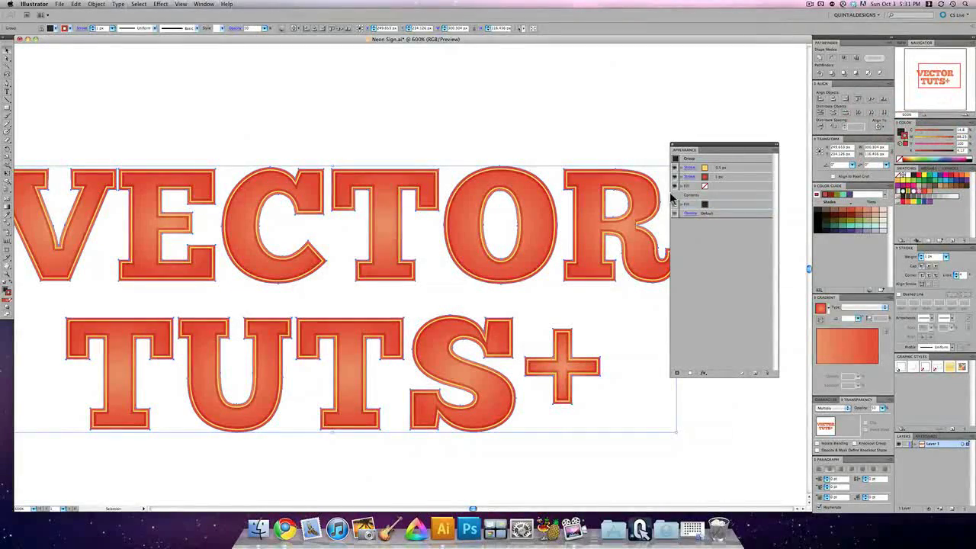
click(733, 204)
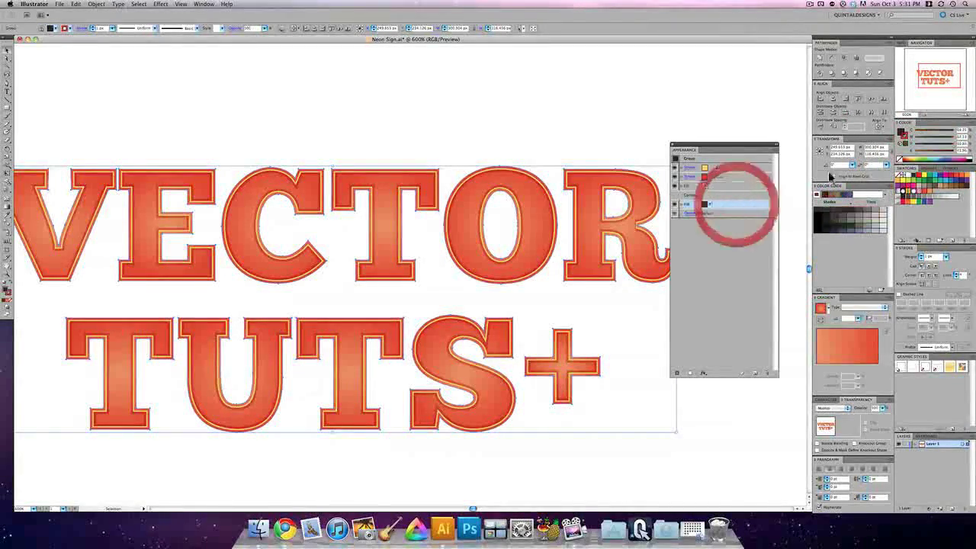
click(959, 127)
key(super+a)
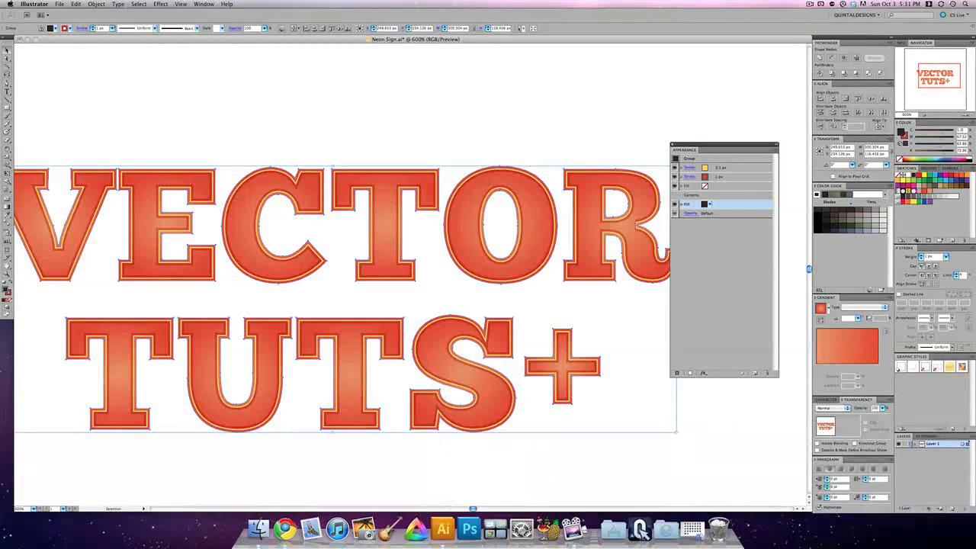
key(Tab)
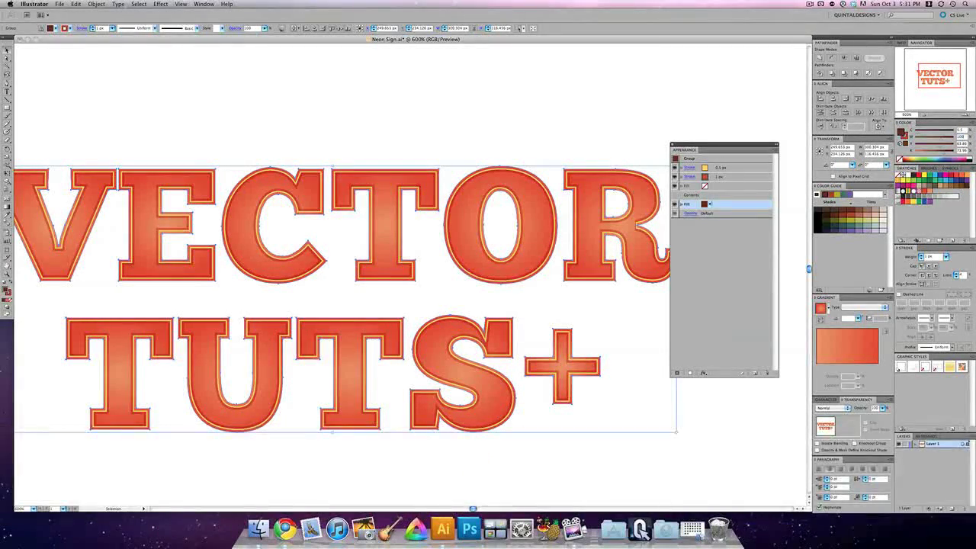
key(Tab)
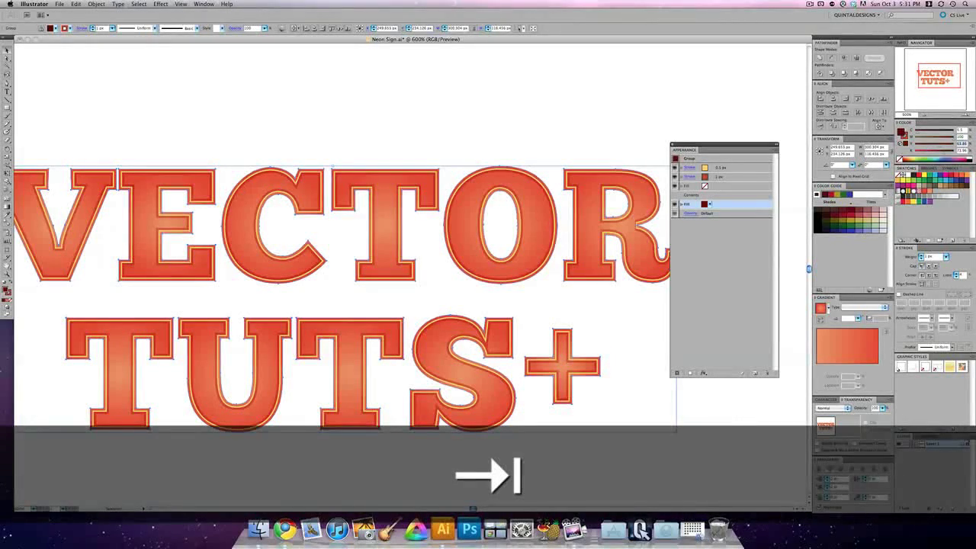
key(Tab)
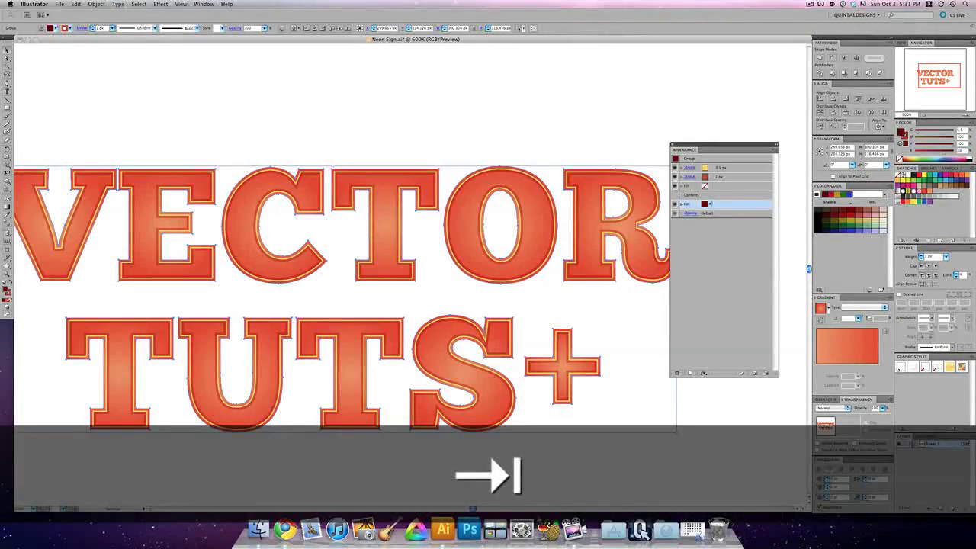
key(Return)
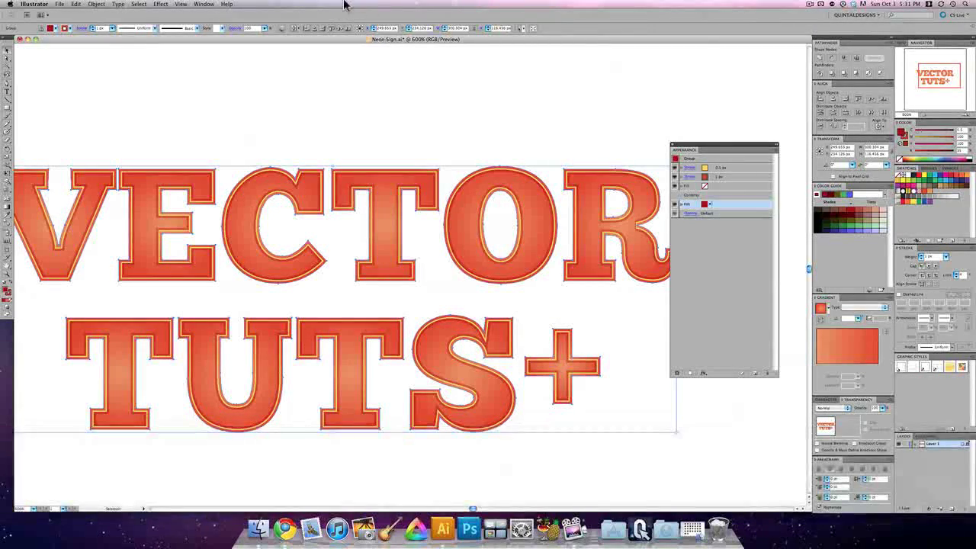
Step: Try a Transform effect with a 2.25 px horizontal move, then cancel it
click(161, 4)
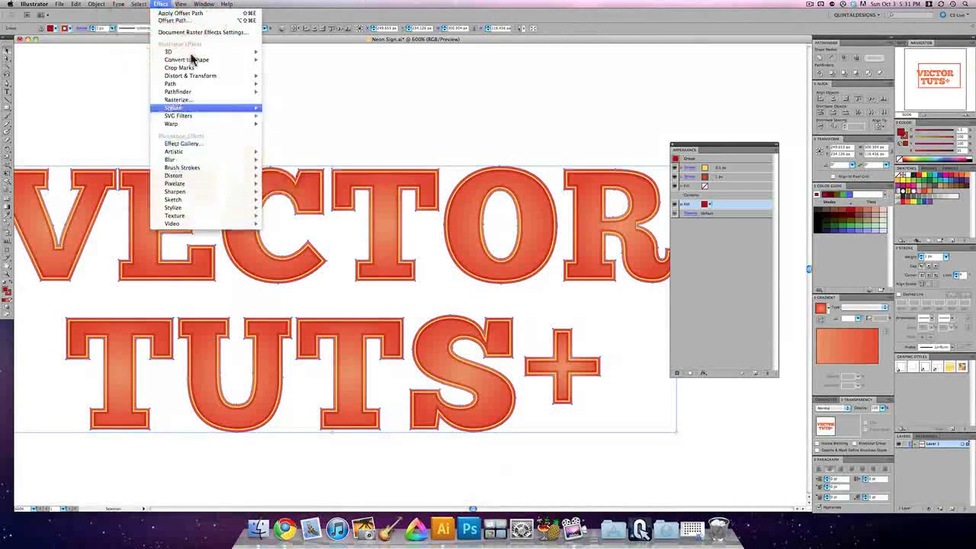
mouse_move(244, 76)
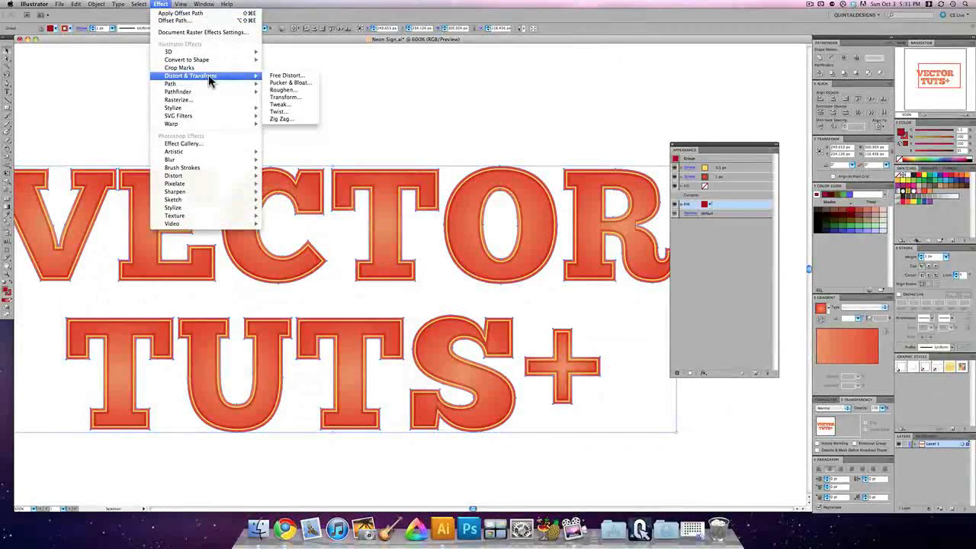
click(288, 98)
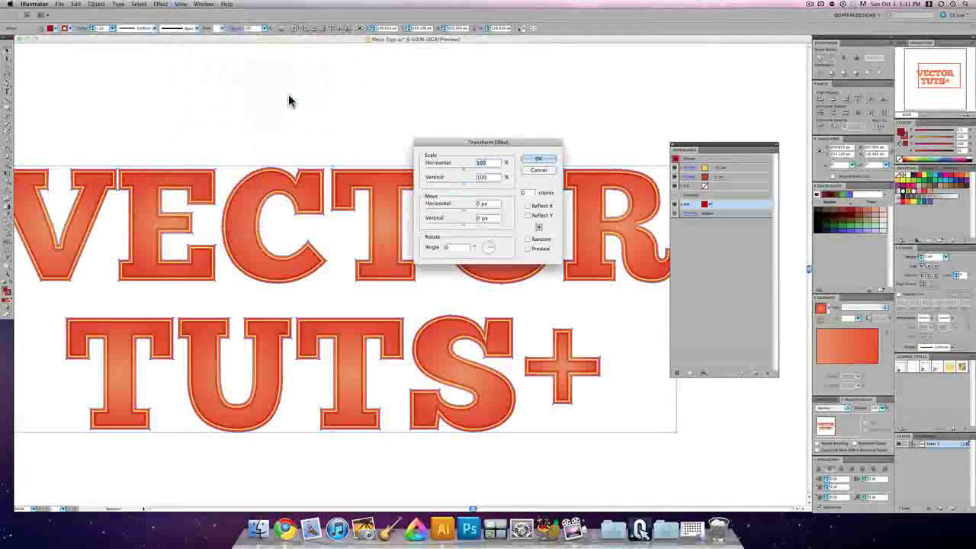
click(527, 248)
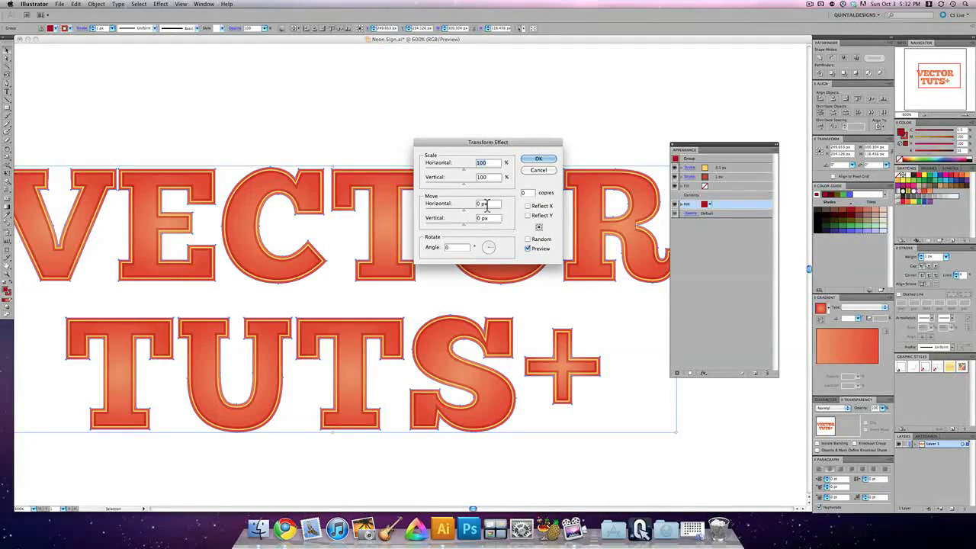
click(488, 204)
click(447, 205)
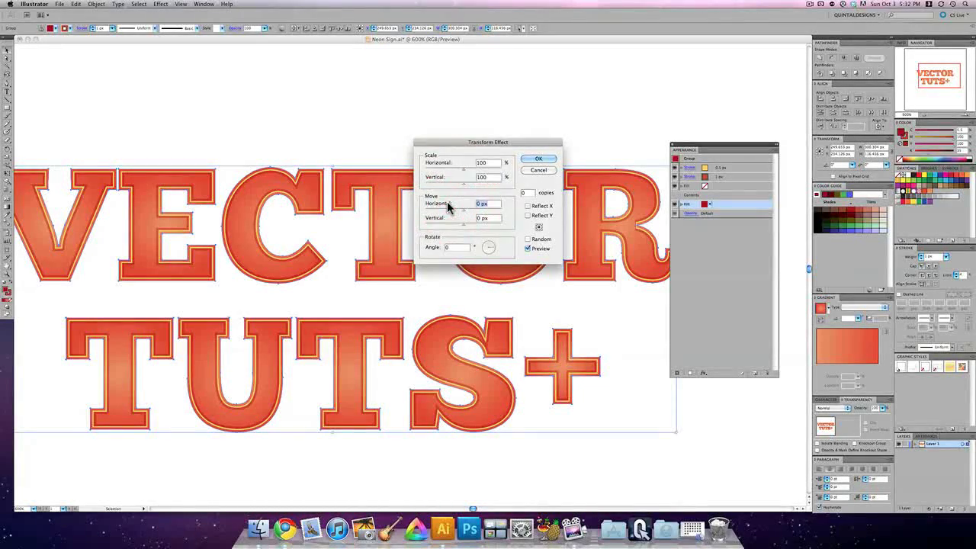
text(2.25)
key(Tab)
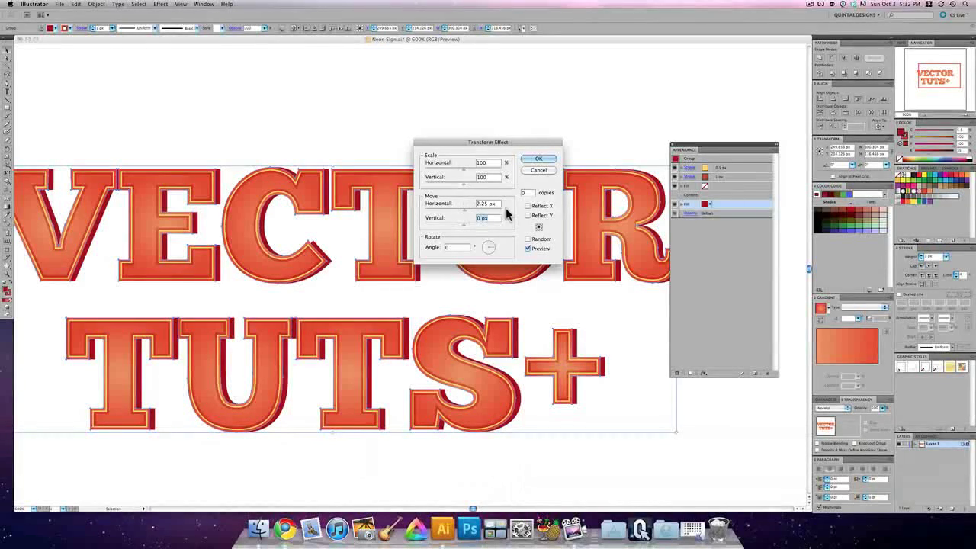
click(437, 204)
key(super+c)
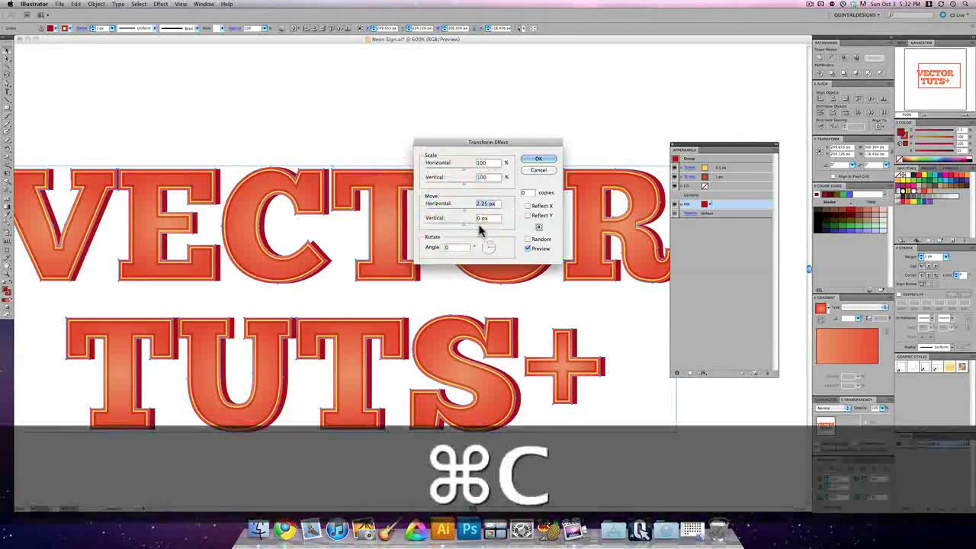
click(457, 220)
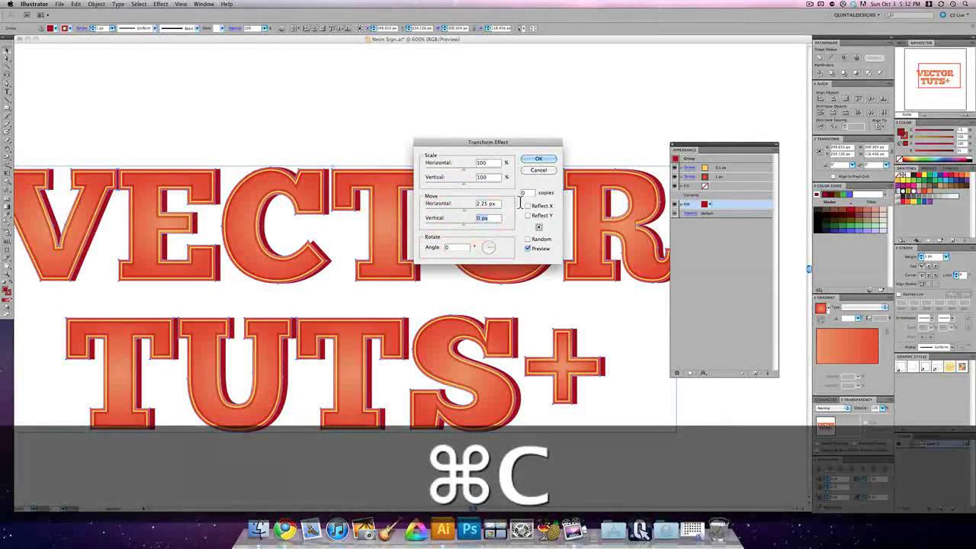
click(542, 169)
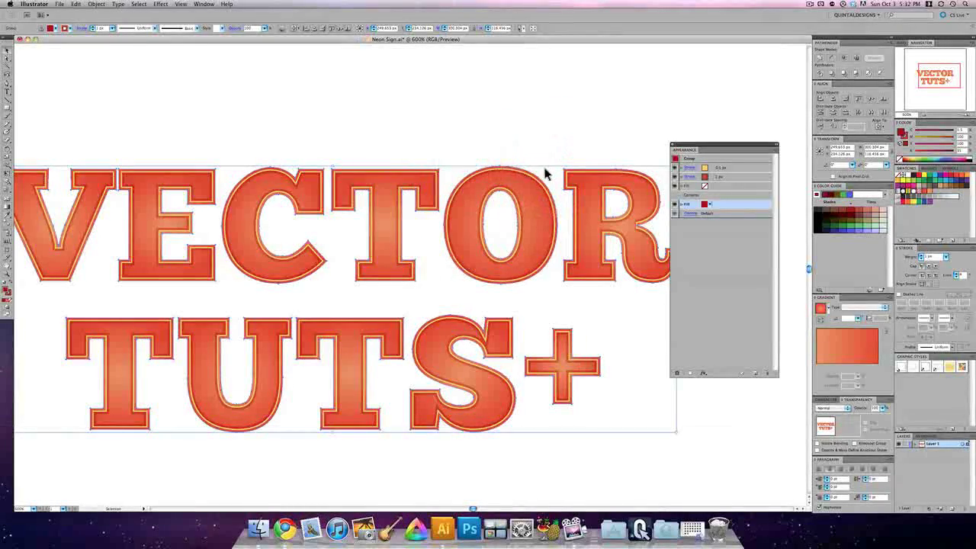
Step: Apply a Transform effect moving the dark red fill 2.5 px down
click(160, 4)
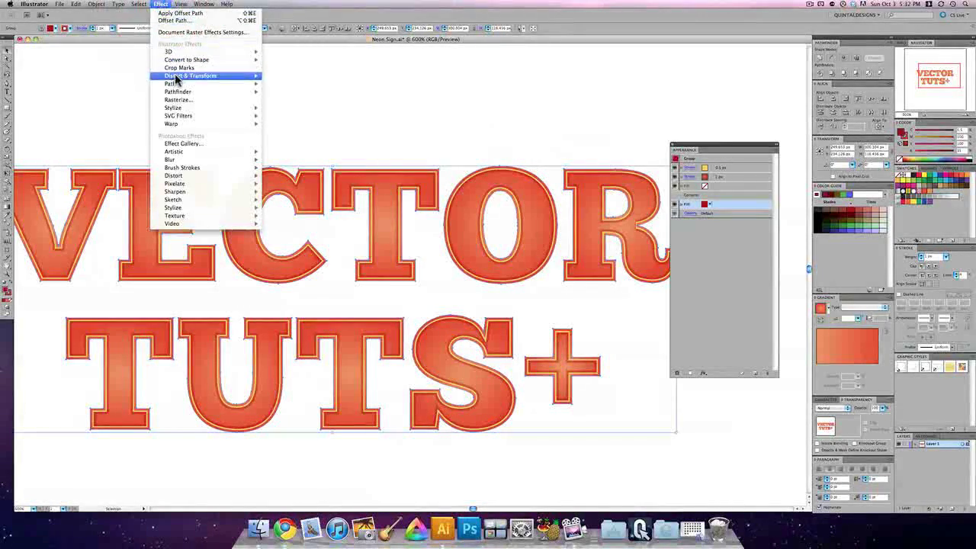
mouse_move(233, 77)
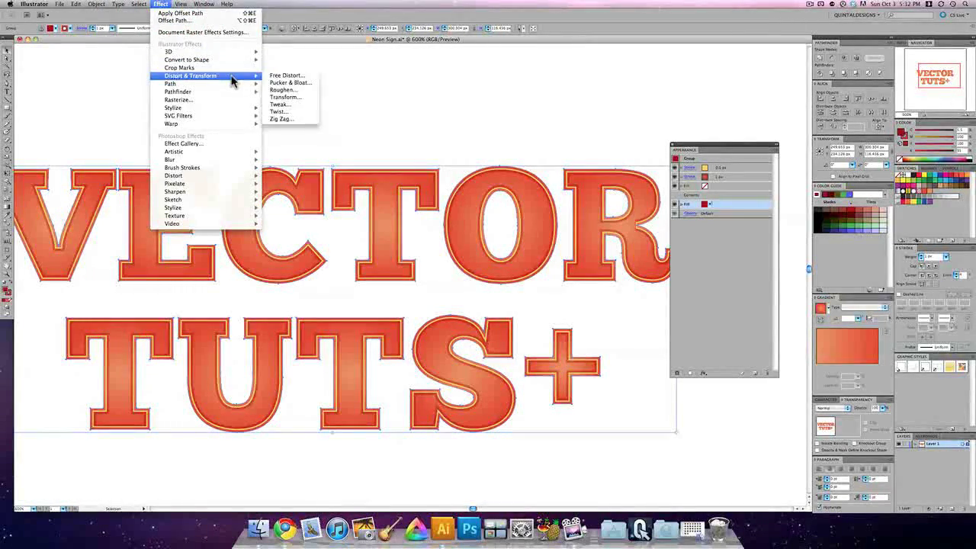
click(305, 97)
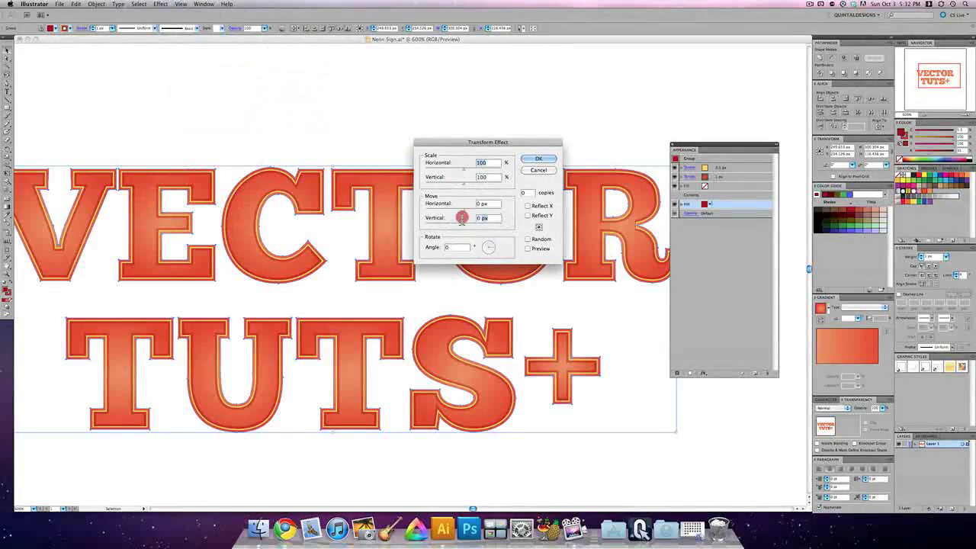
click(447, 218)
text(-2.5)
click(499, 212)
click(527, 249)
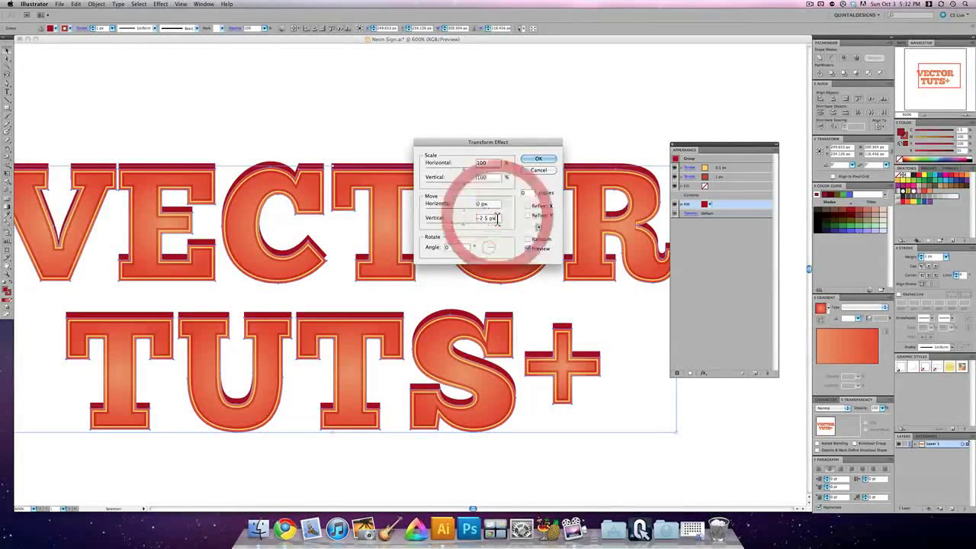
click(474, 218)
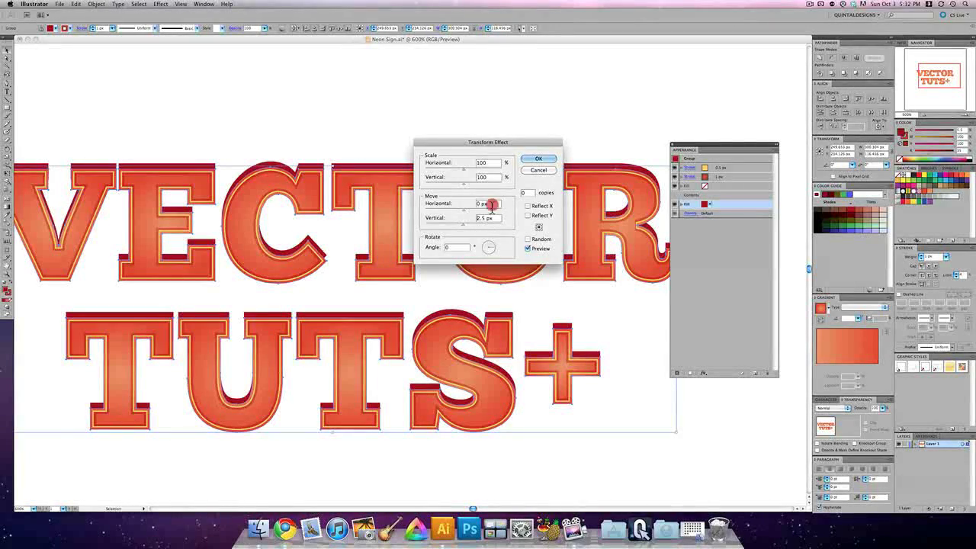
click(492, 205)
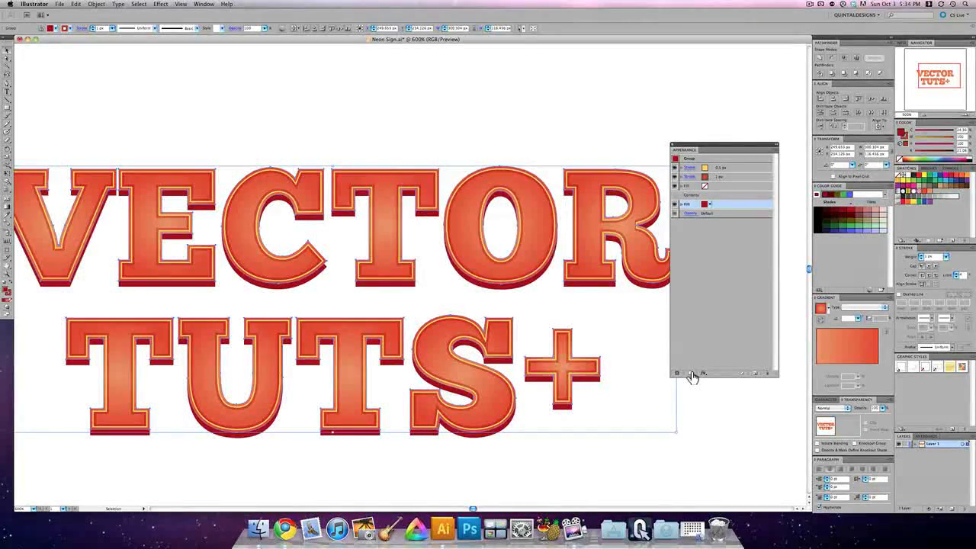
Step: Add a black fill to the group, blending in Multiply at 30% opacity
click(691, 374)
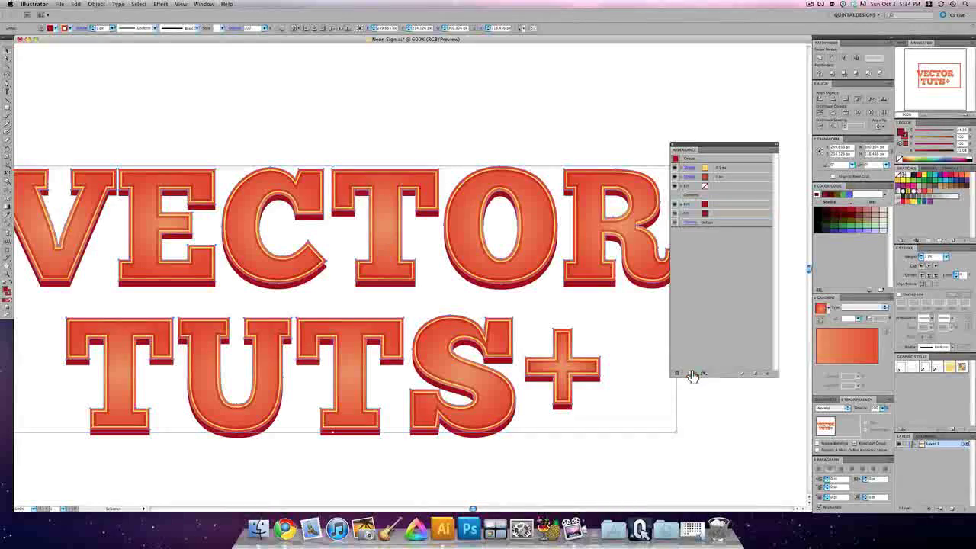
click(825, 227)
click(949, 156)
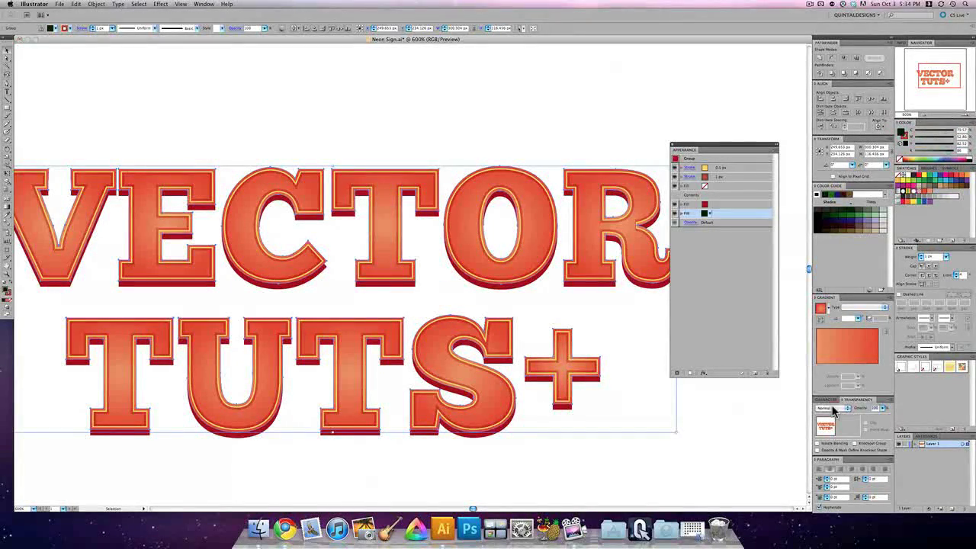
key(Return)
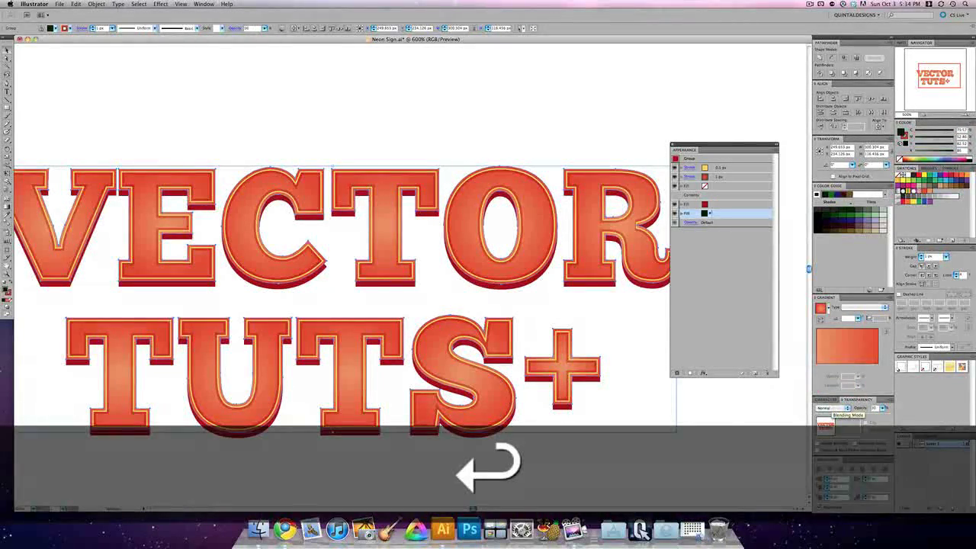
key(Return)
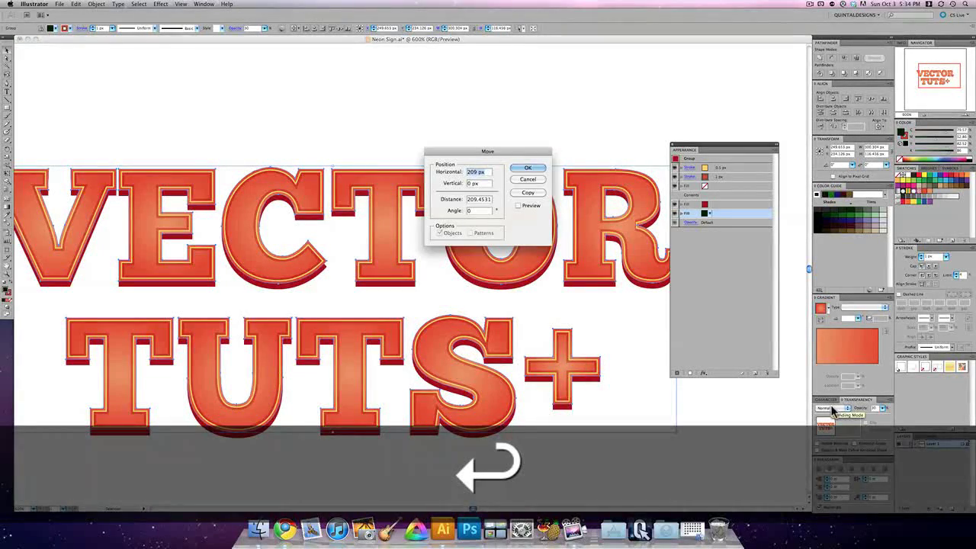
click(541, 184)
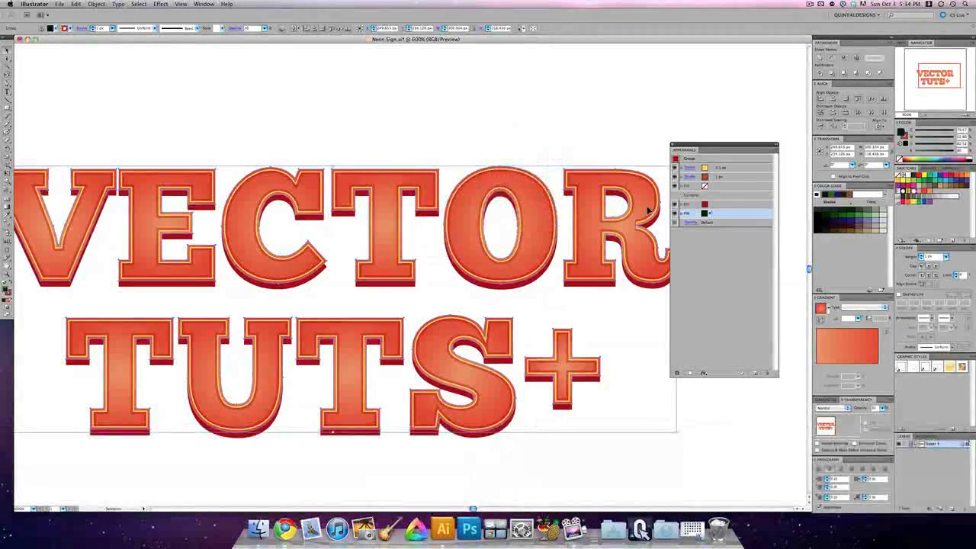
click(838, 409)
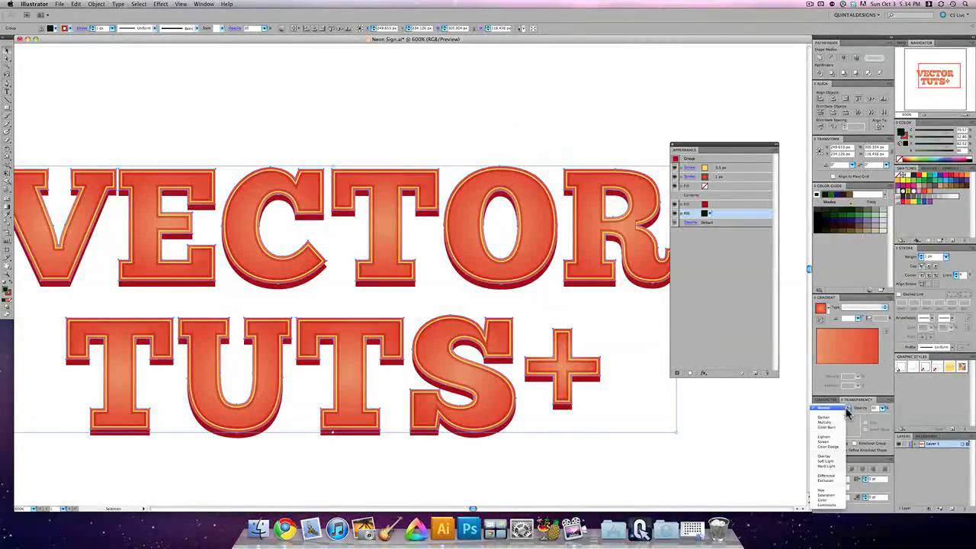
click(825, 429)
key(super+z)
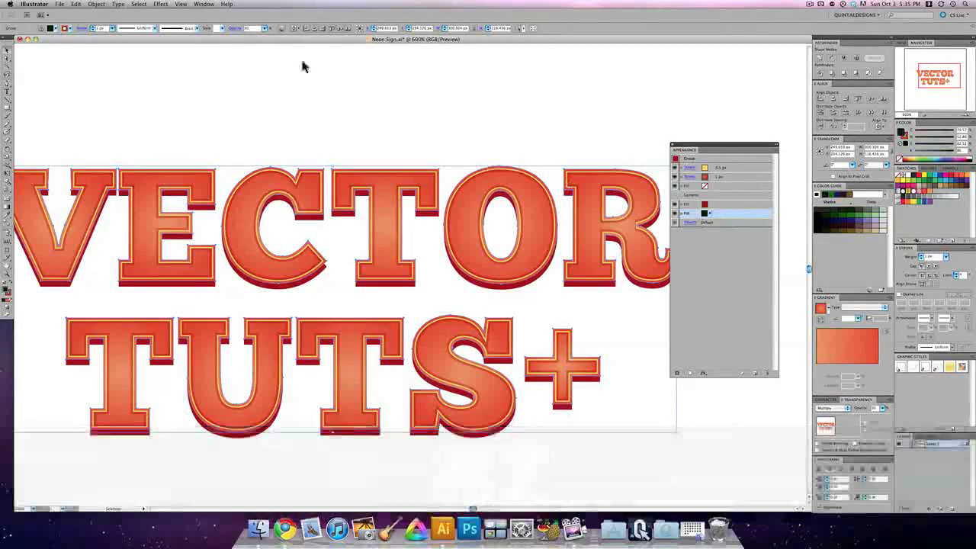
Step: Shift the black fill 2.5 px down with a Transform effect
click(159, 5)
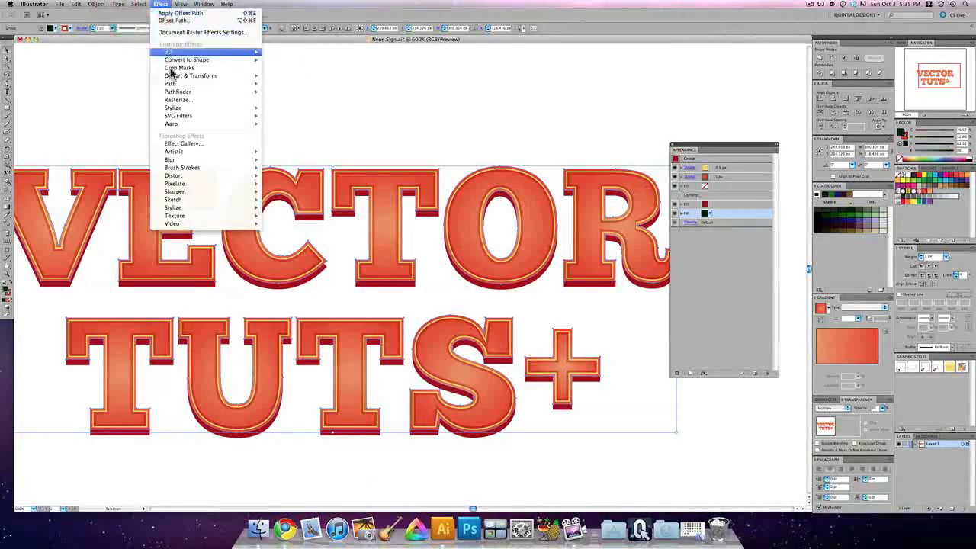
mouse_move(189, 112)
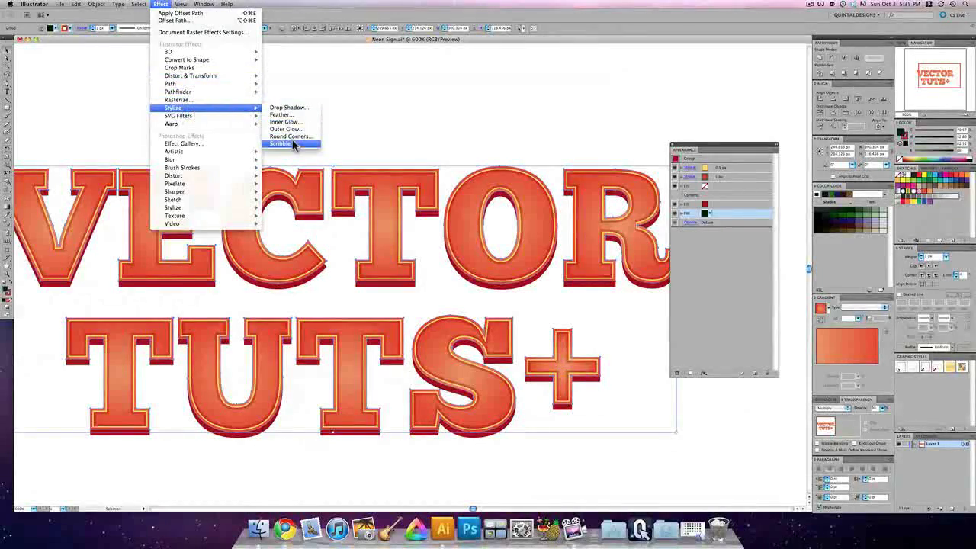
mouse_move(212, 77)
click(285, 98)
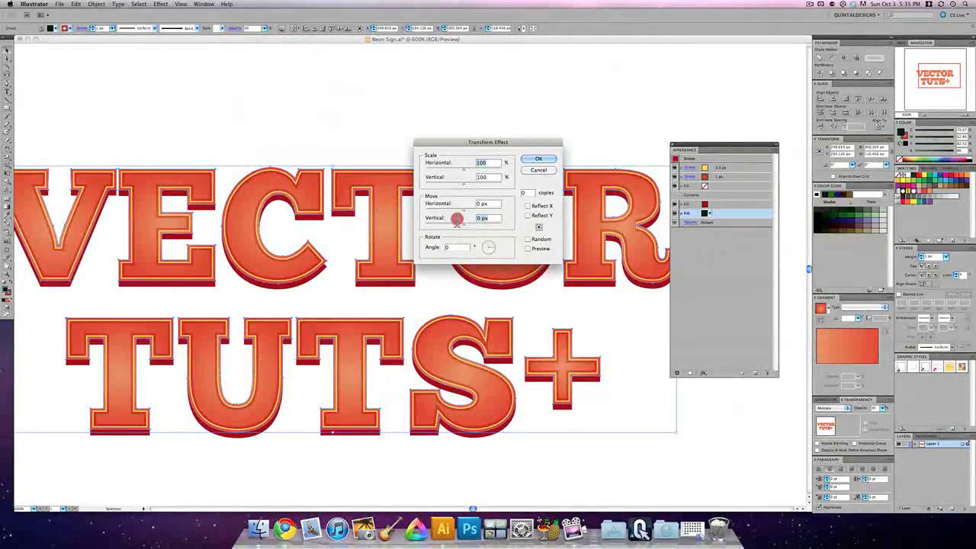
click(451, 219)
text(2.5)
click(528, 249)
click(547, 158)
Step: Spread the black shadow fill 1.5 px outward with Offset Path
click(160, 5)
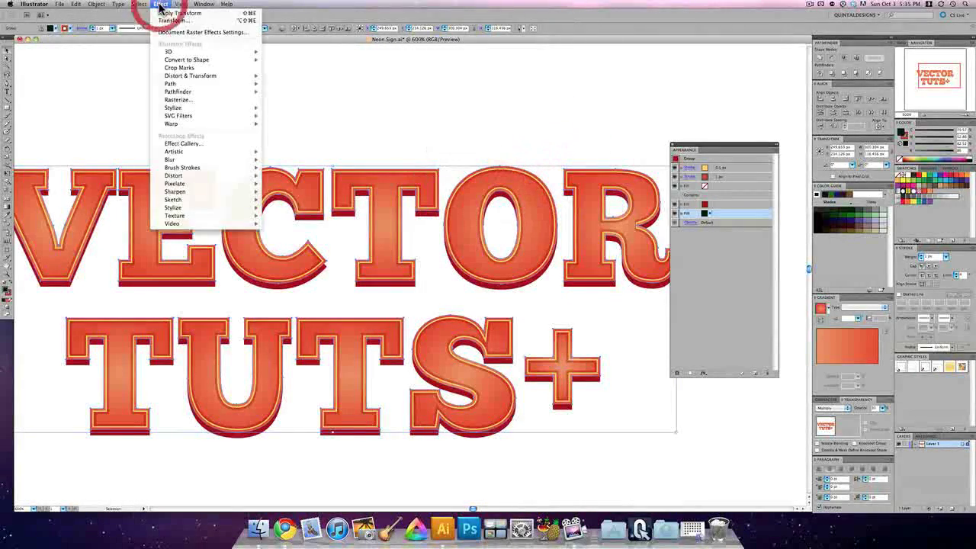
mouse_move(186, 82)
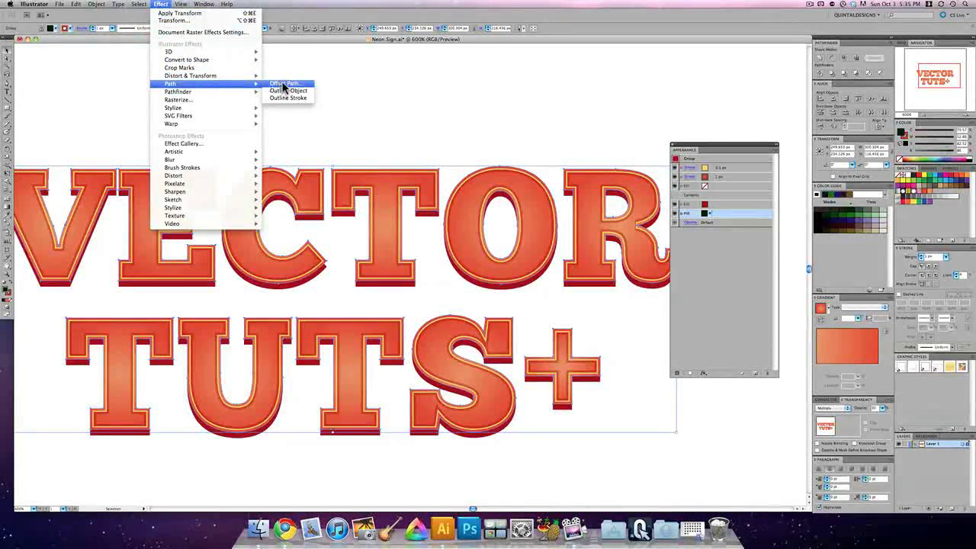
click(284, 84)
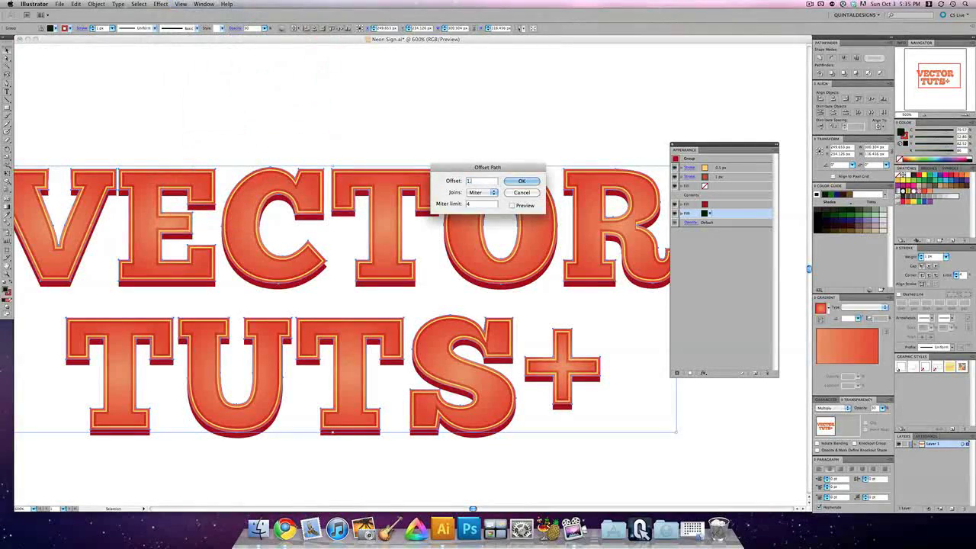
click(511, 206)
drag(512, 166, 551, 83)
click(564, 97)
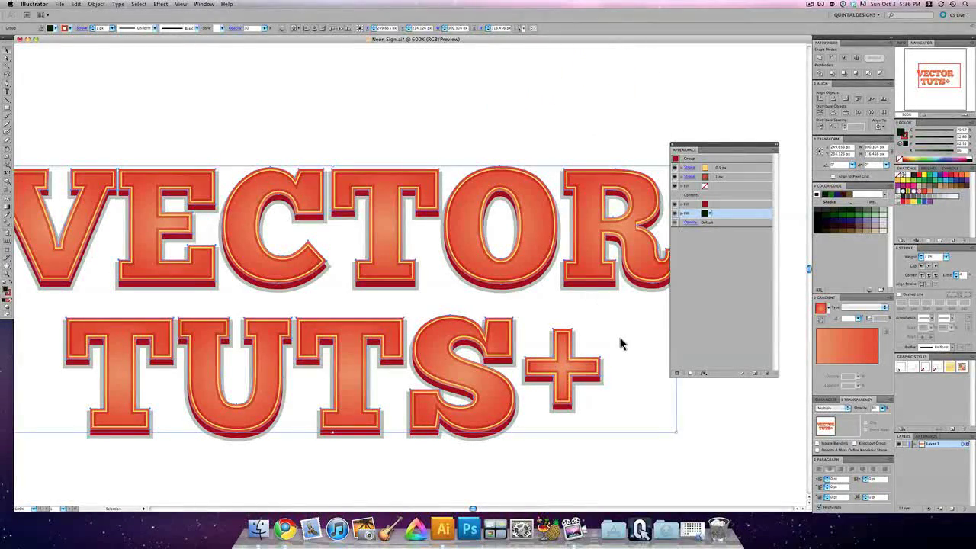
Step: Deselect the lettering and check it in Outline and Preview views
key(super+y)
key(super+y)
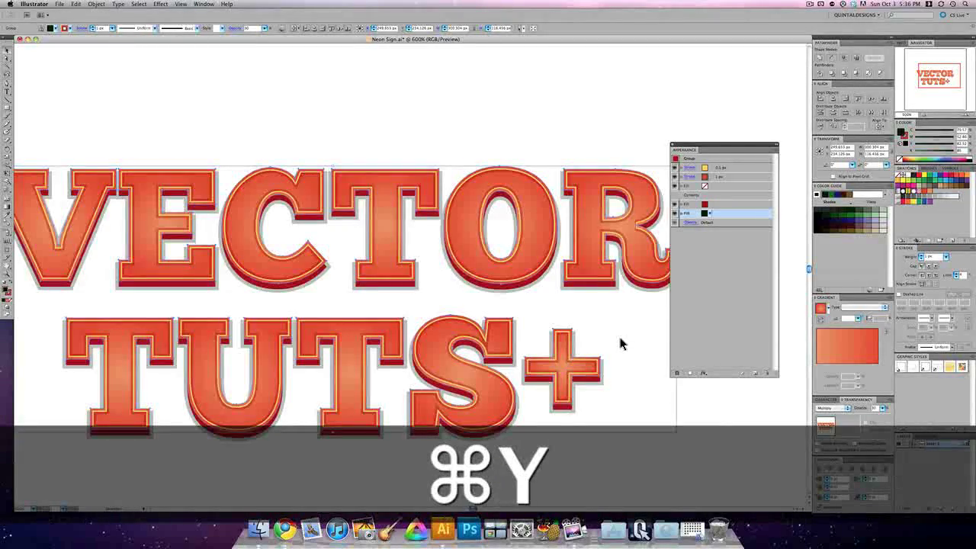
click(621, 338)
drag(529, 312, 569, 320)
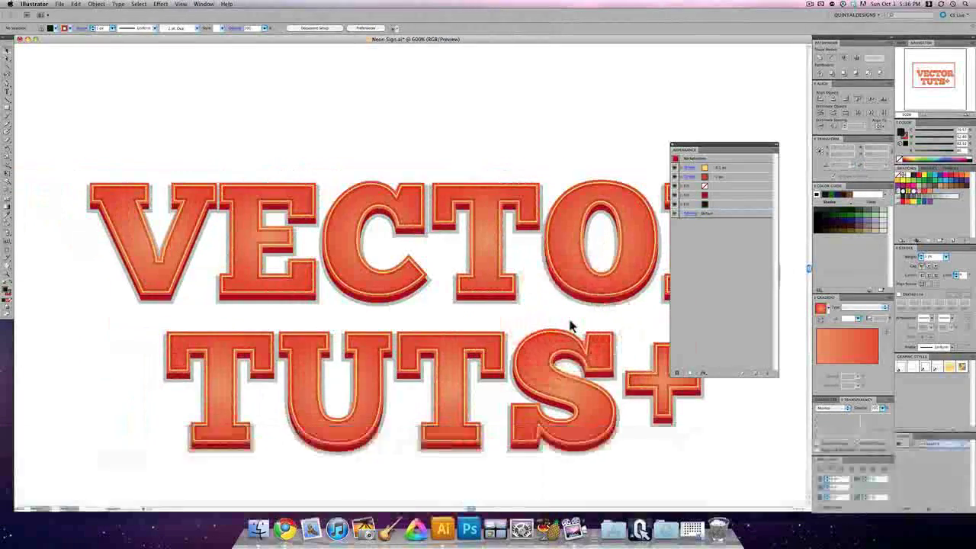
key(super+y)
key(super+y)
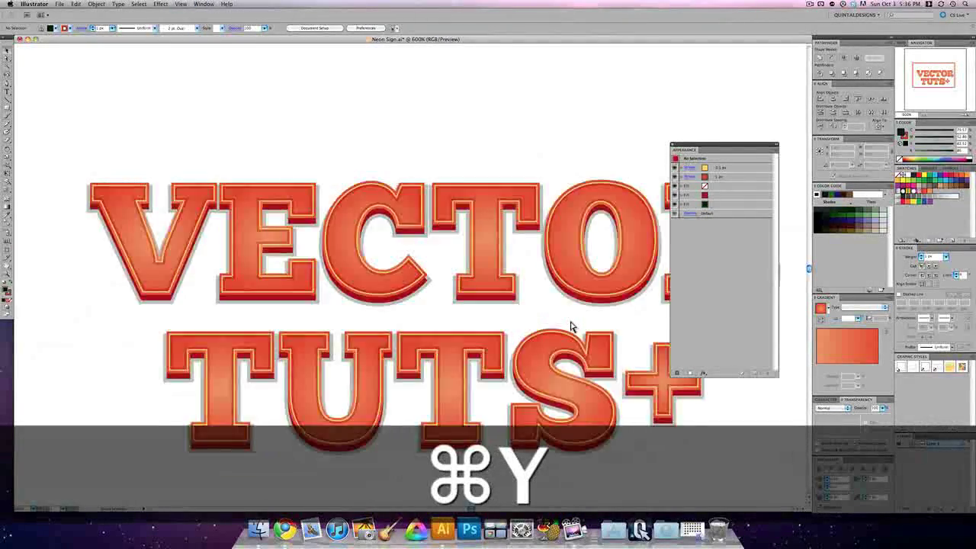
drag(458, 326, 366, 283)
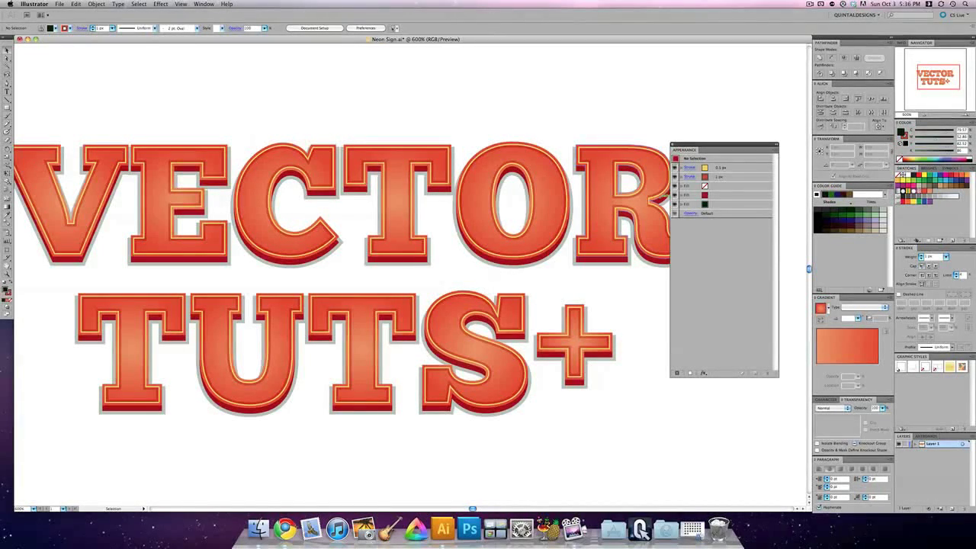
click(215, 115)
drag(216, 115, 258, 120)
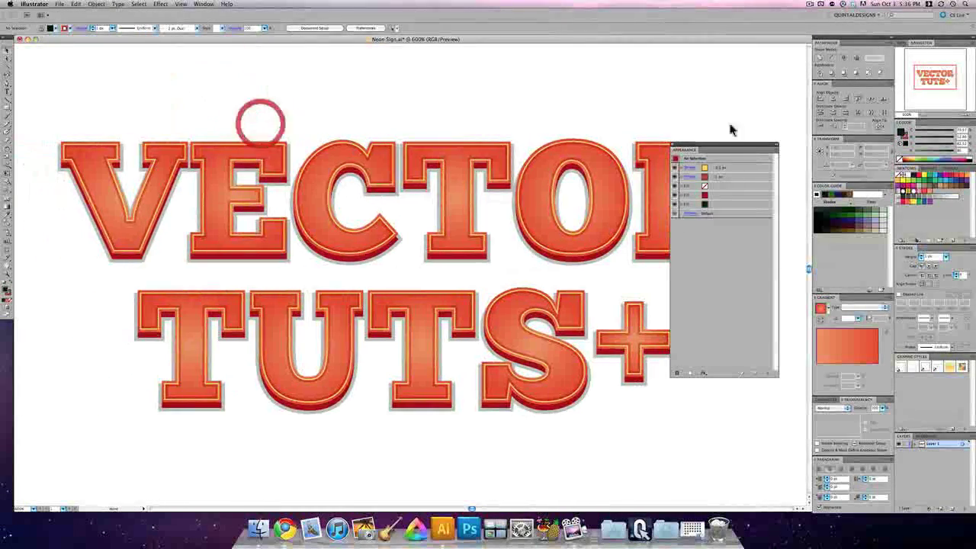
Step: Collapse the Appearance panel out of the way and zoom in close on the letter E
click(771, 144)
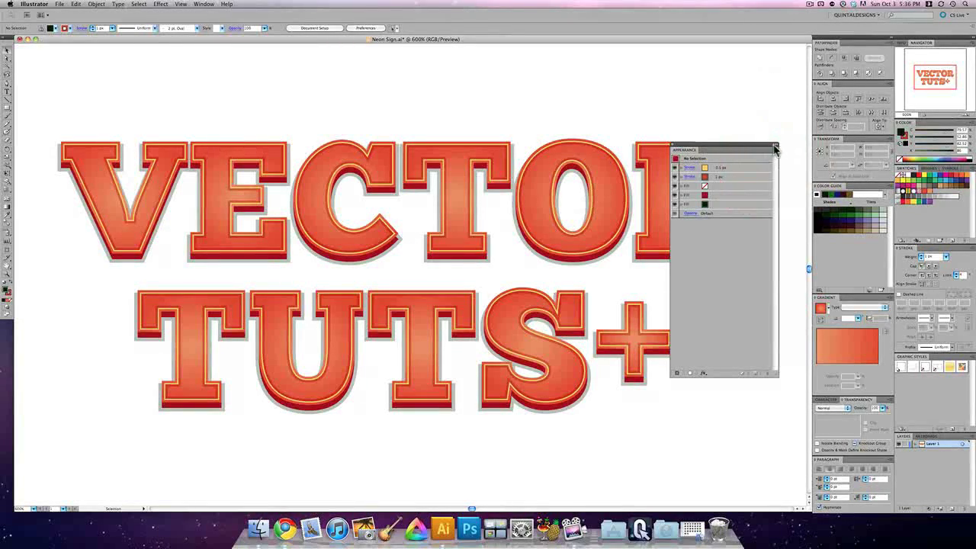
drag(703, 149, 772, 64)
drag(486, 136, 515, 144)
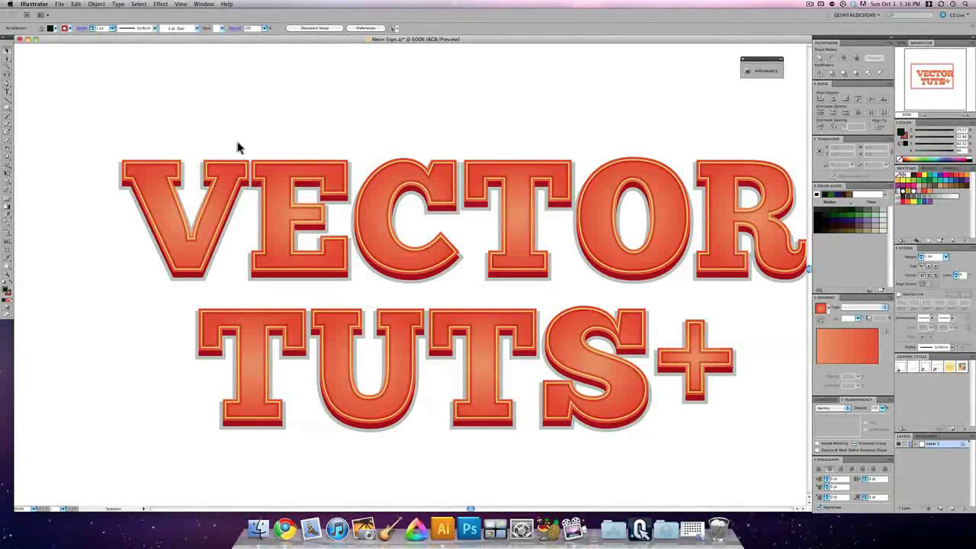
mouse_move(223, 147)
mouse_down()
mouse_move(240, 140)
mouse_move(205, 149)
mouse_up()
click(7, 276)
drag(242, 161, 380, 304)
drag(366, 160, 348, 186)
click(6, 87)
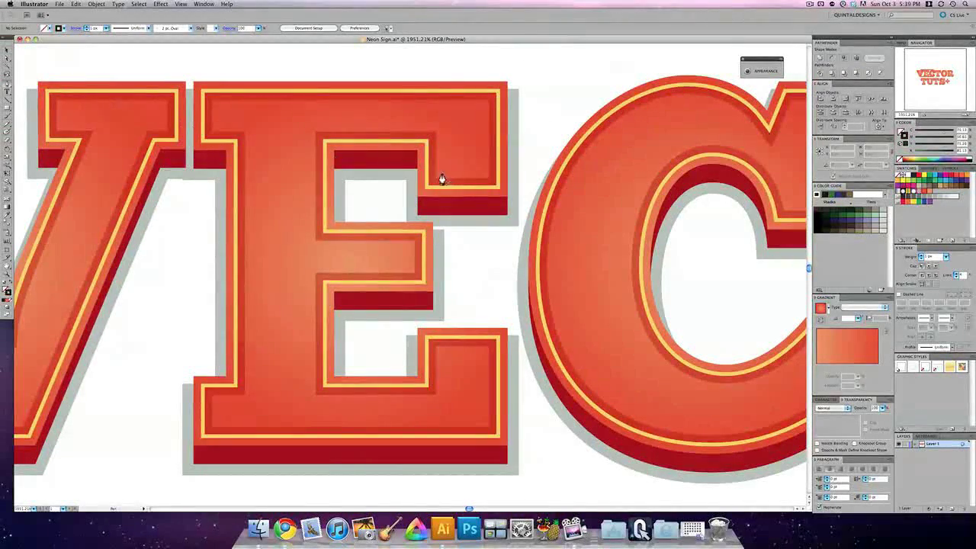
Step: Pen-trace the E's centre line along its top, left stem, bottom and into the lower arm
key(shift)
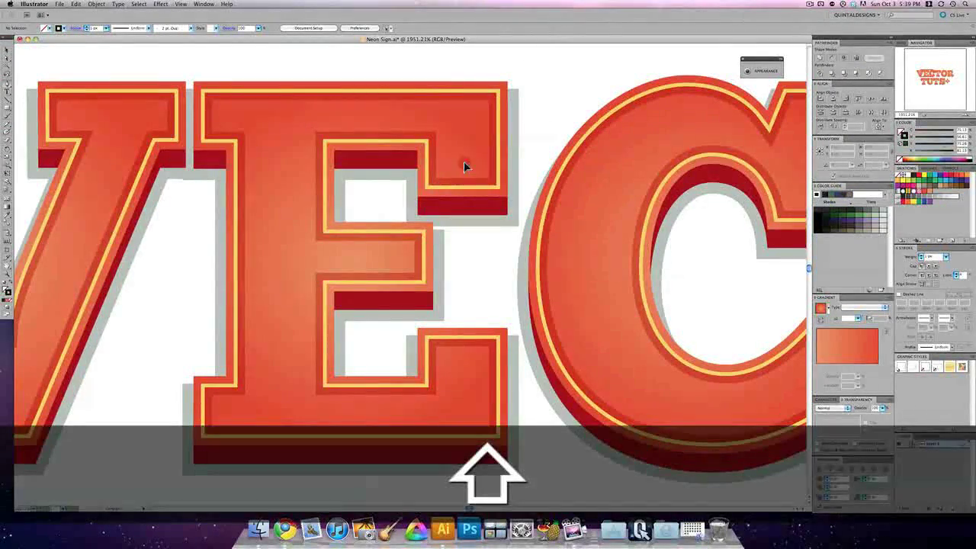
drag(463, 161, 465, 118)
drag(464, 118, 275, 119)
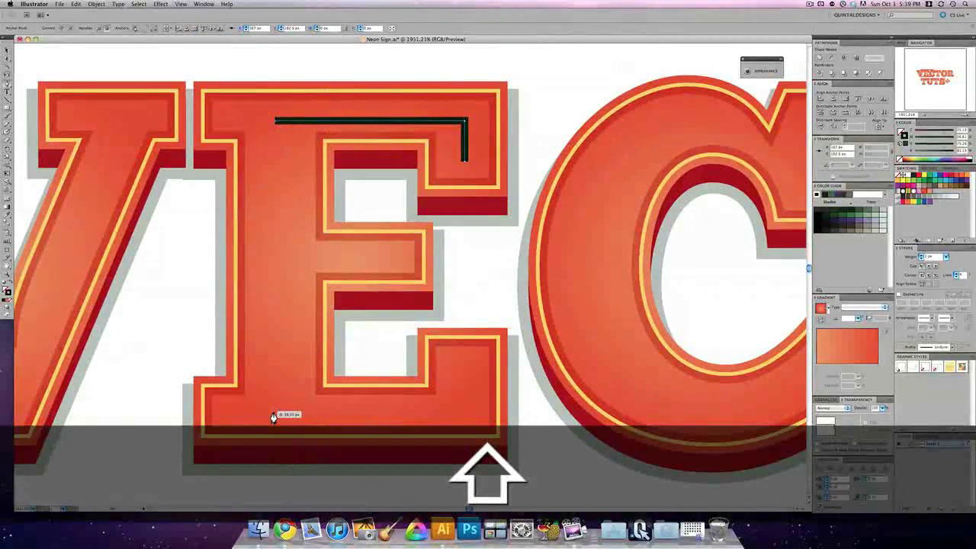
mouse_move(273, 418)
mouse_down()
mouse_move(474, 412)
mouse_move(467, 418)
mouse_up()
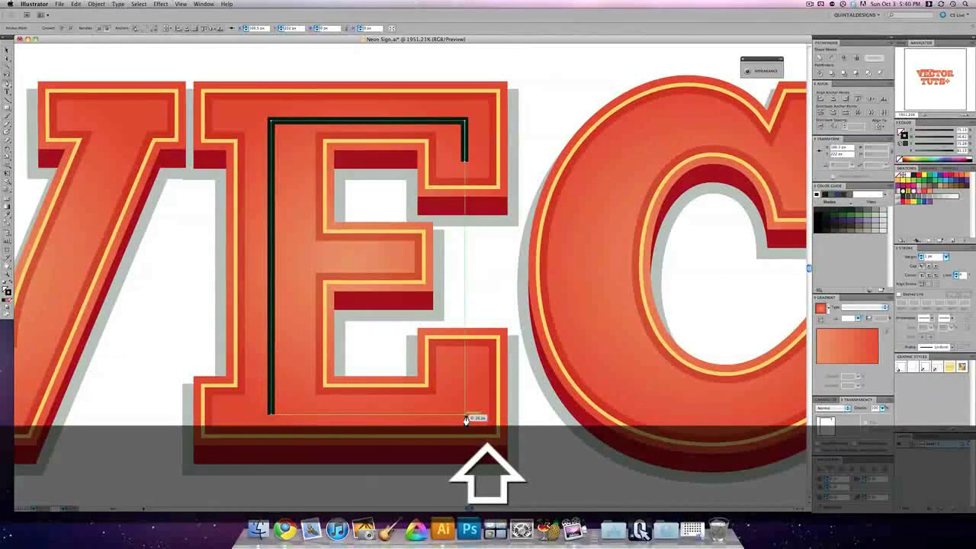
click(465, 418)
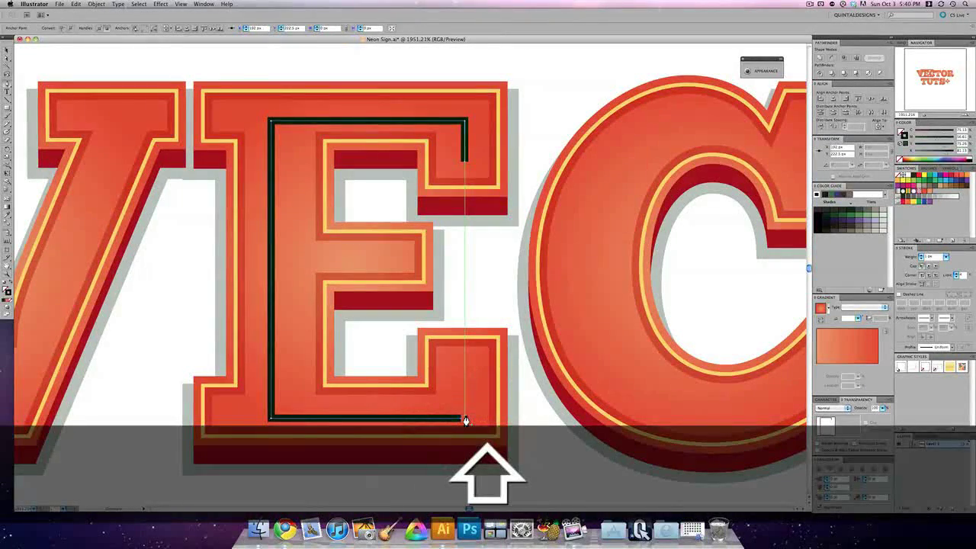
click(466, 376)
key(Up)
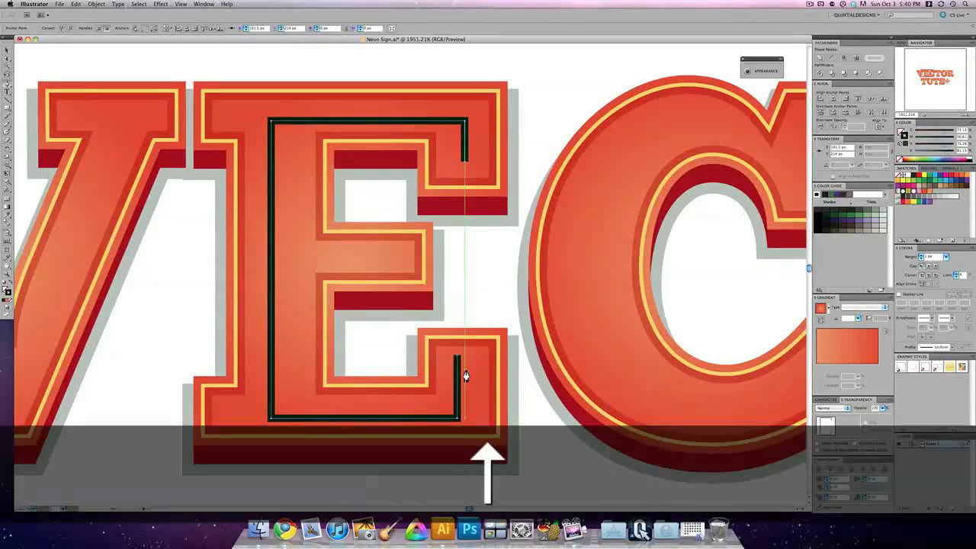
key(Down)
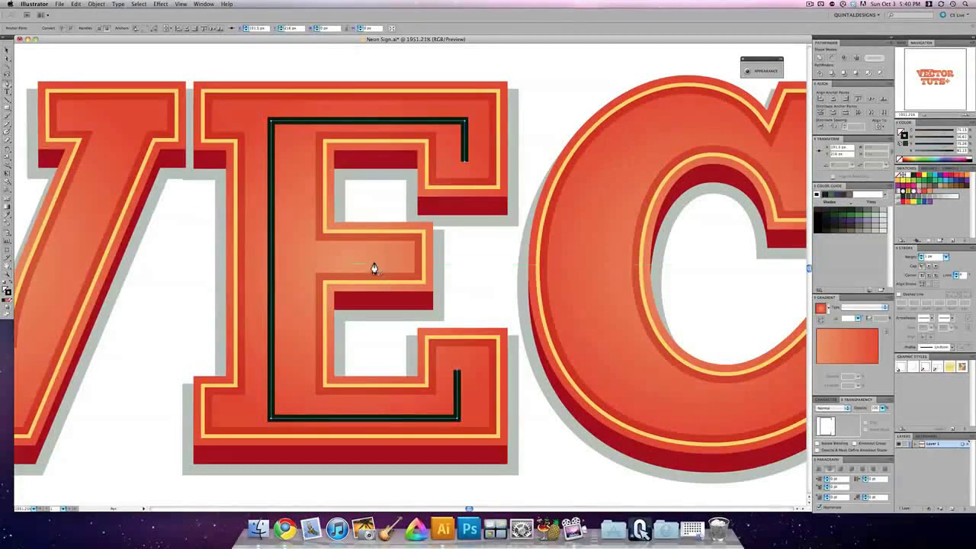
Step: Add a straight horizontal centre line across the E's middle arm to the stem
key(v)
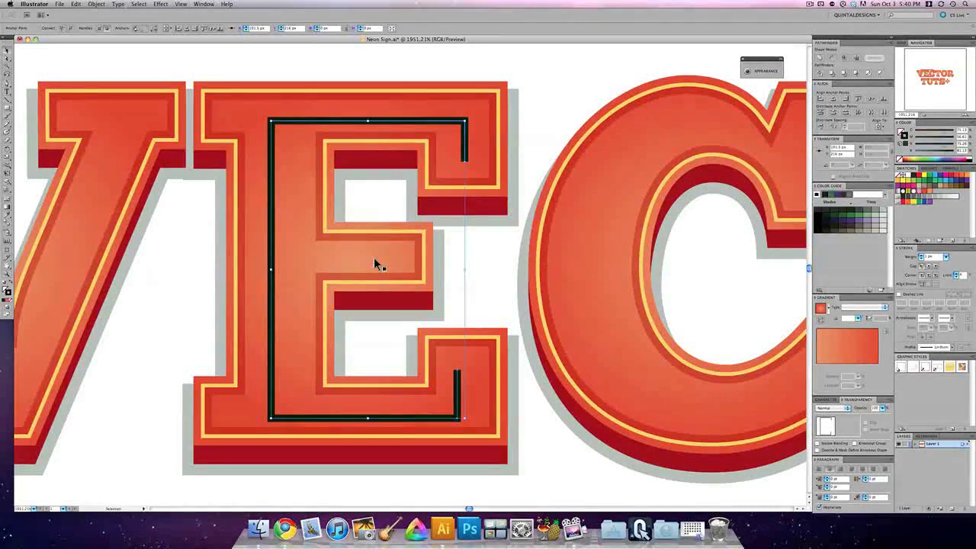
key(p)
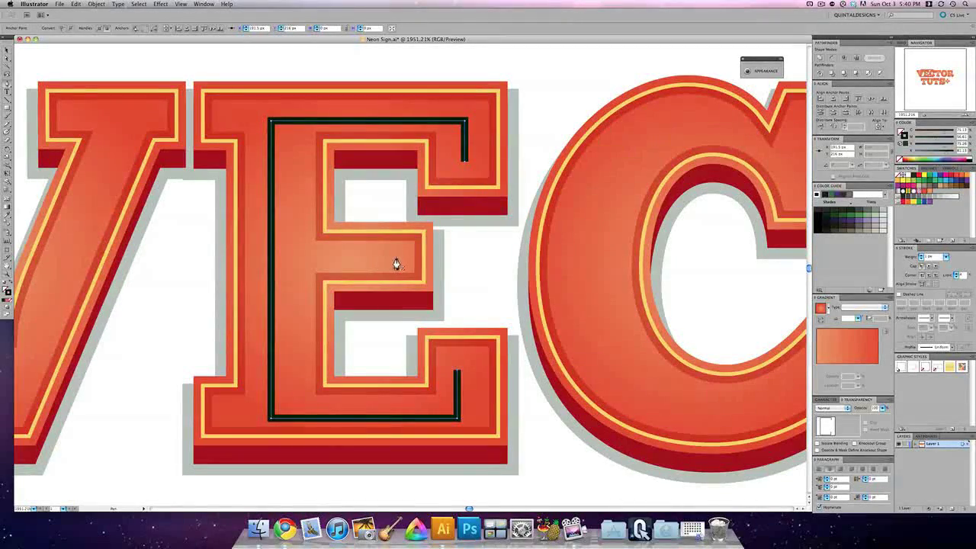
click(389, 262)
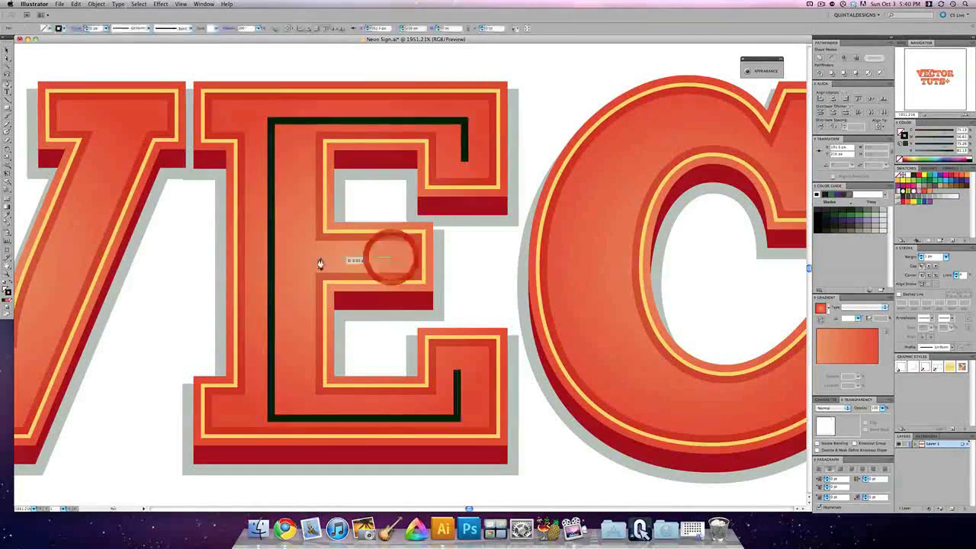
shift+click(272, 262)
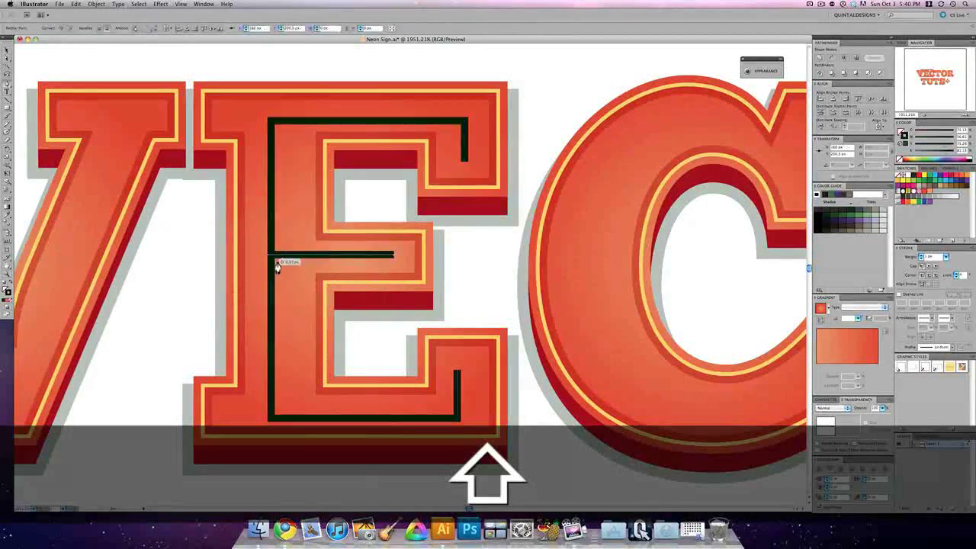
Step: Trace the T's crossbar centre line from the right arm across to the left arm
scroll(326, 153, down, 10)
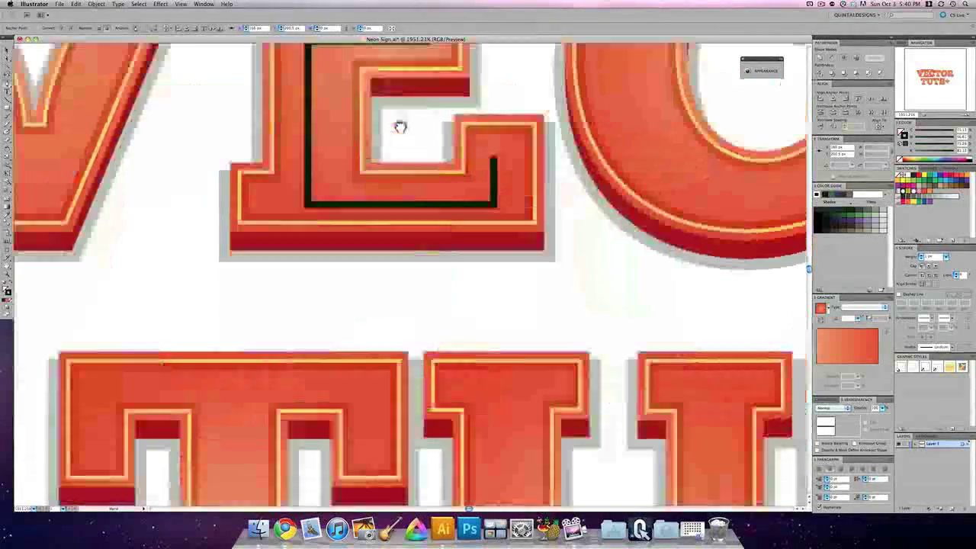
drag(296, 407, 307, 220)
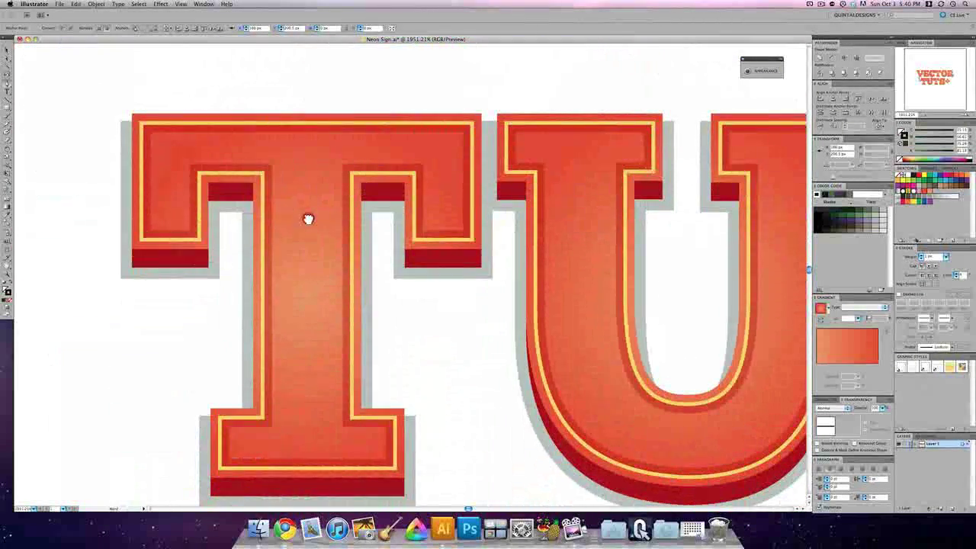
click(442, 215)
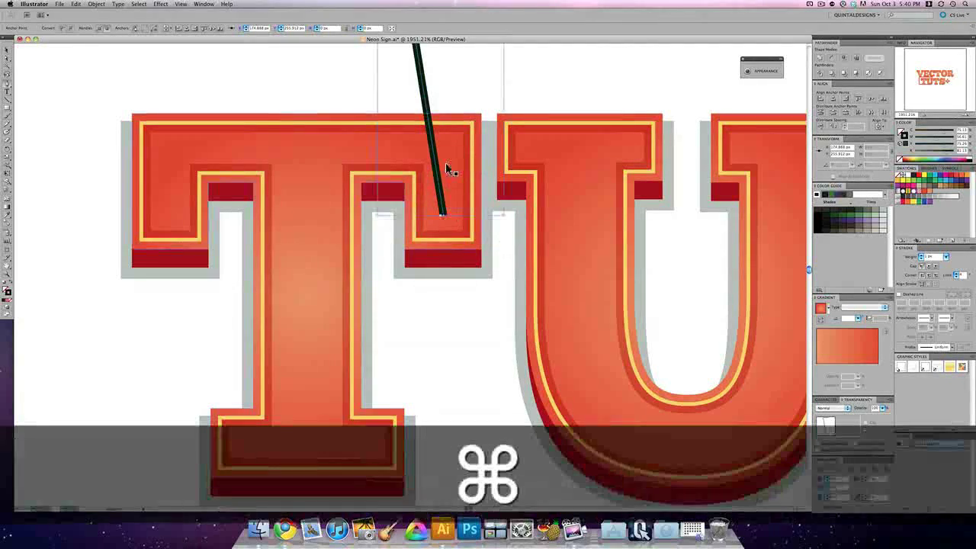
key(super+z)
drag(445, 170, 377, 210)
click(426, 264)
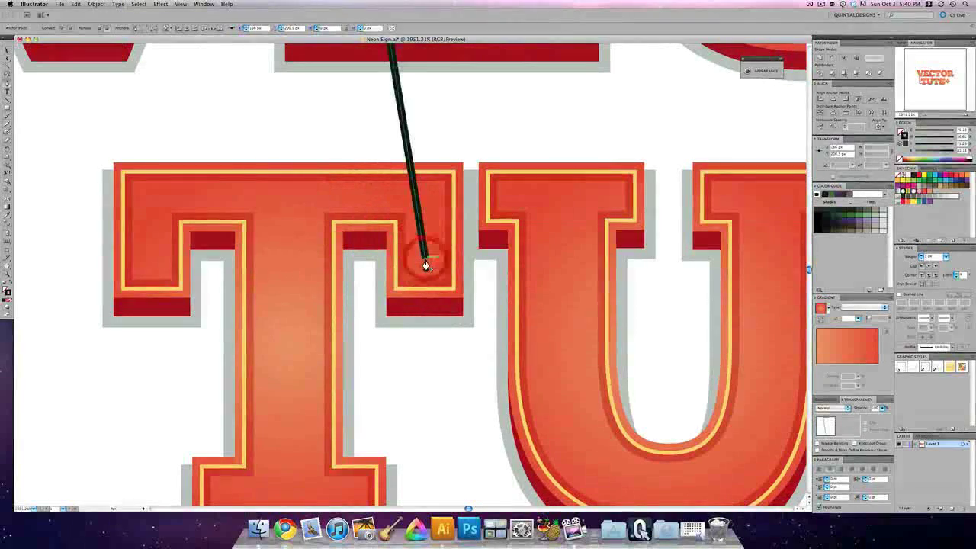
key(super+z)
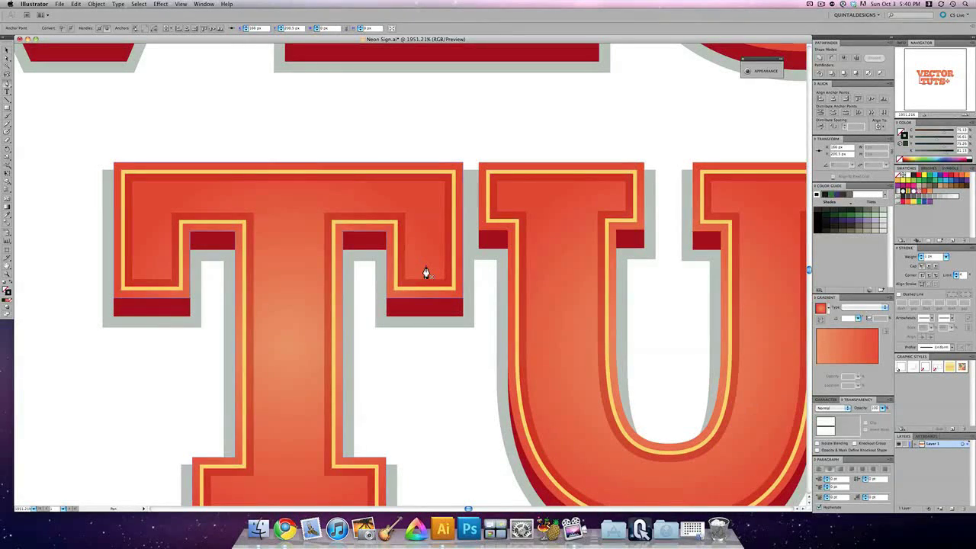
click(424, 265)
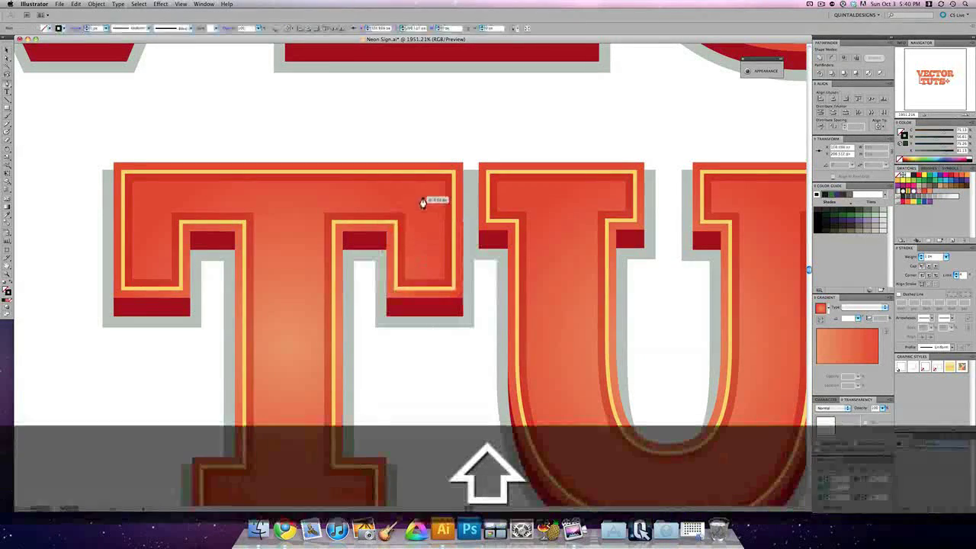
shift+click(422, 200)
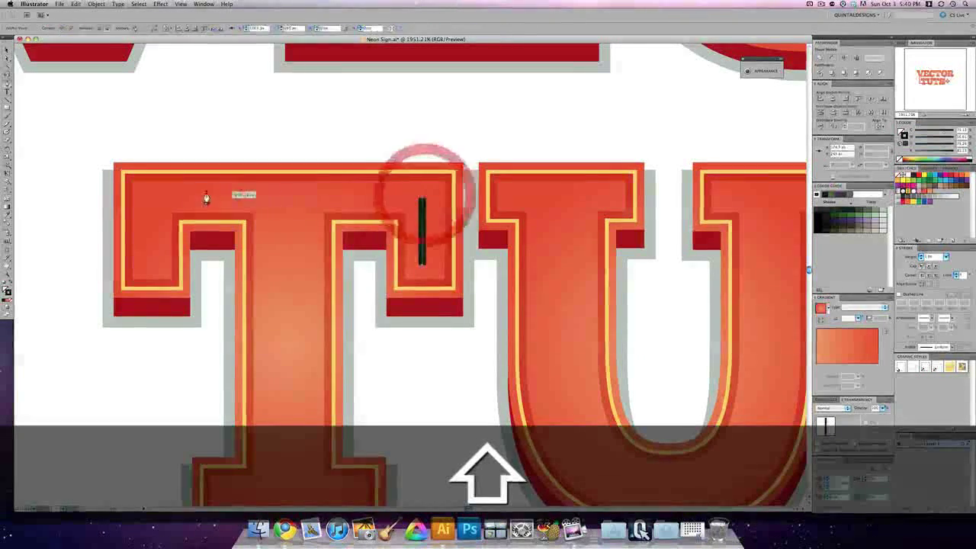
shift+click(152, 201)
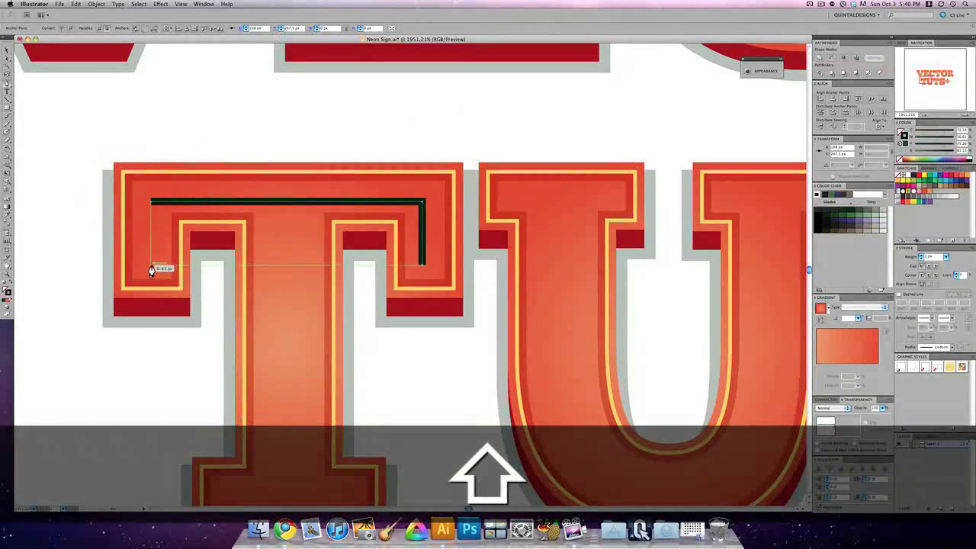
shift+click(150, 266)
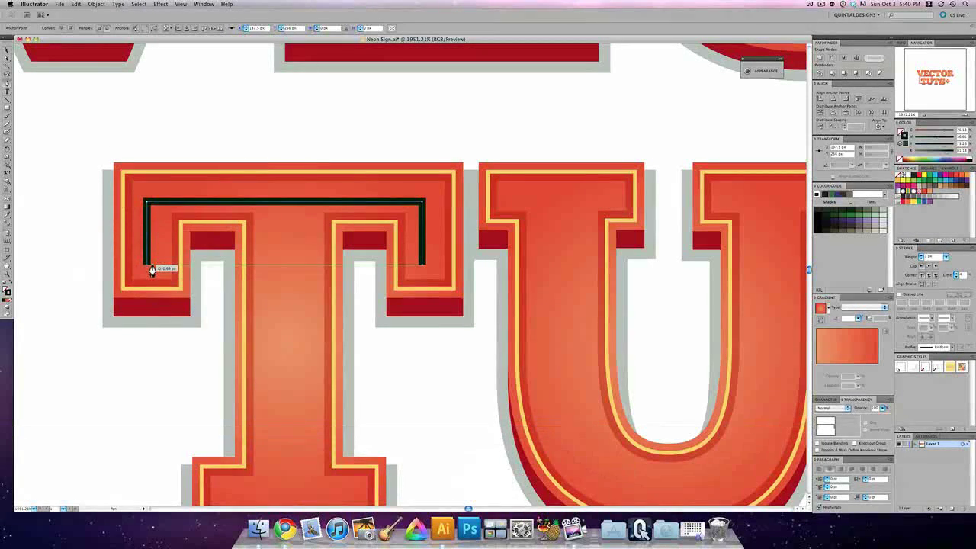
Step: Add a midpoint anchor on the crossbar and draw a vertical line down the T's stem
click(288, 201)
click(285, 202)
key(super+z)
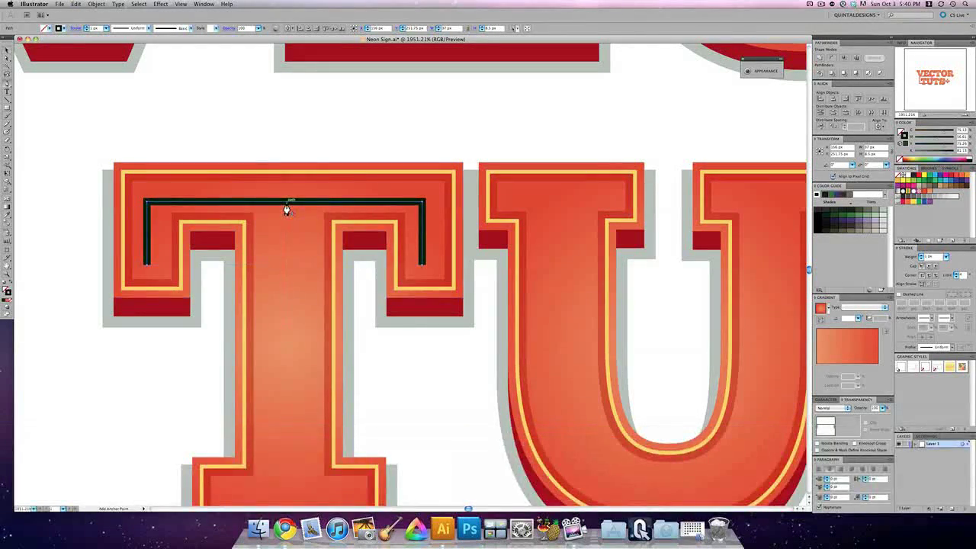
click(285, 209)
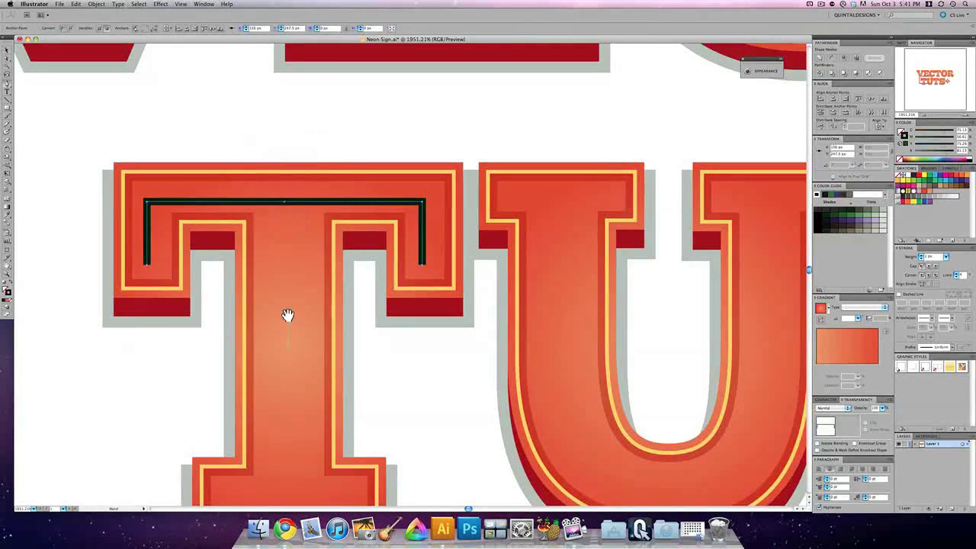
drag(285, 315, 290, 220)
key(shift)
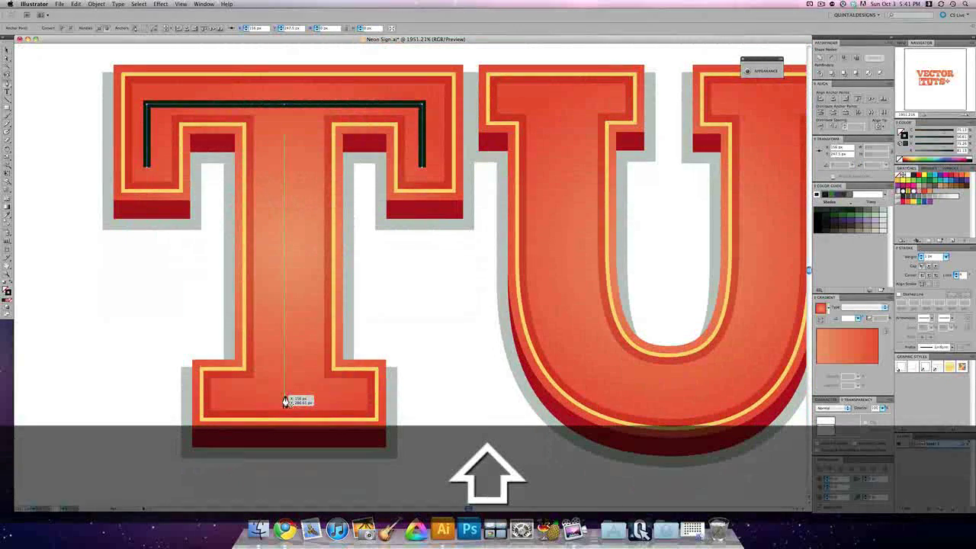
shift+click(285, 401)
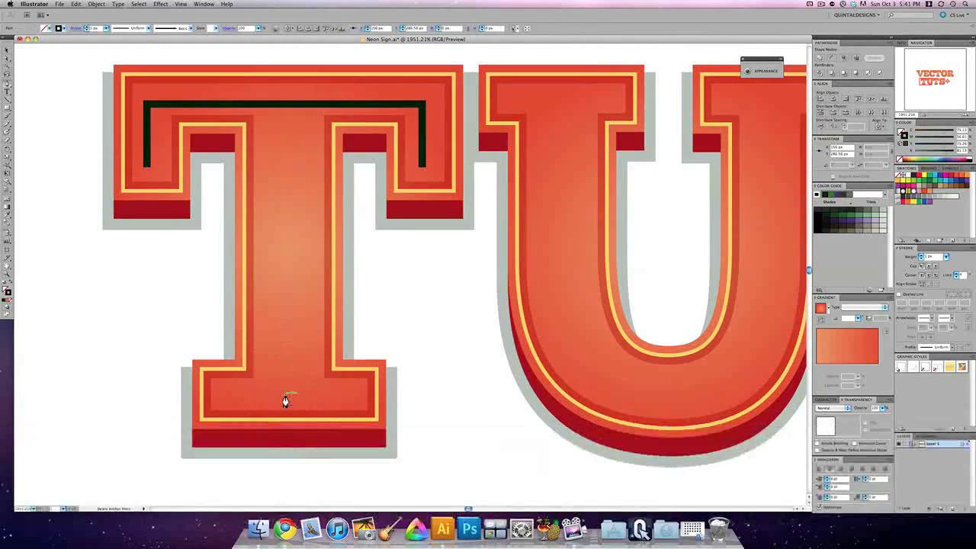
key(shift)
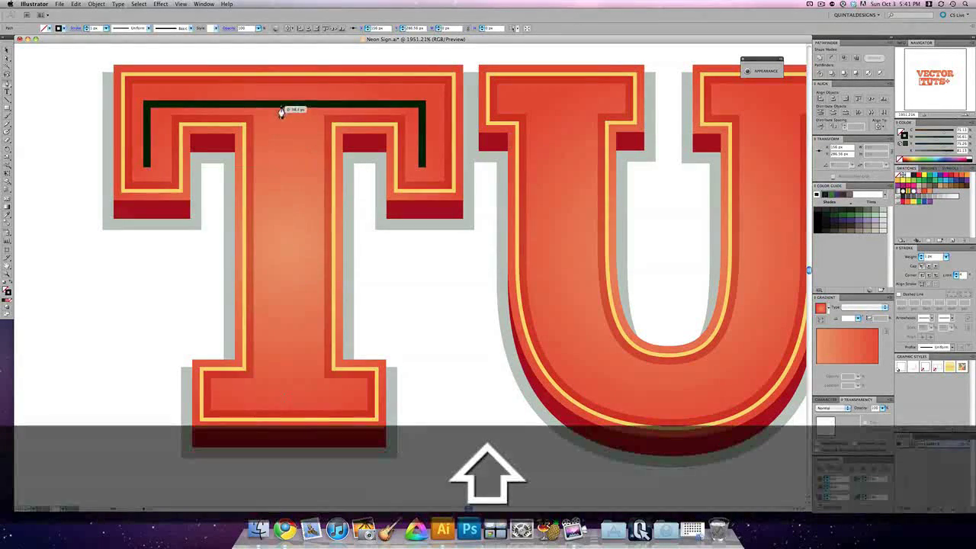
shift+click(283, 108)
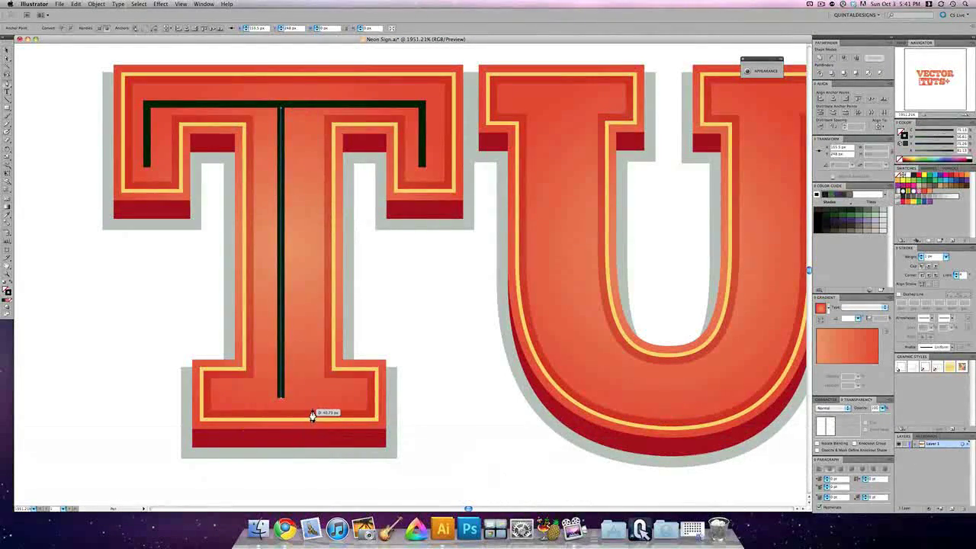
Step: Draw the horizontal line along the T's base and deselect the finished path
click(353, 401)
shift+click(224, 401)
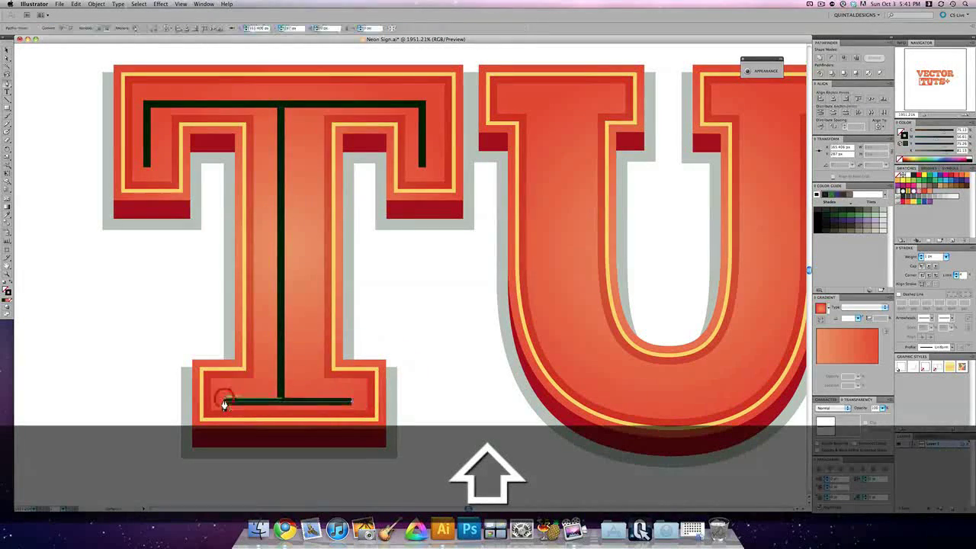
click(7, 49)
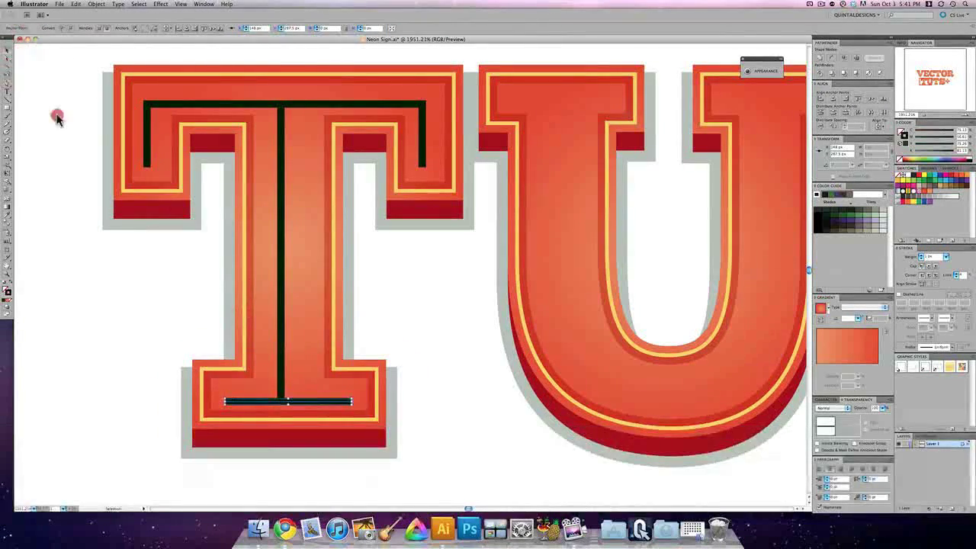
click(350, 255)
Step: Zoom out to the whole VECTOR TUTS+ lettering, toggle Outline view, then return to Preview
key(super+minus)
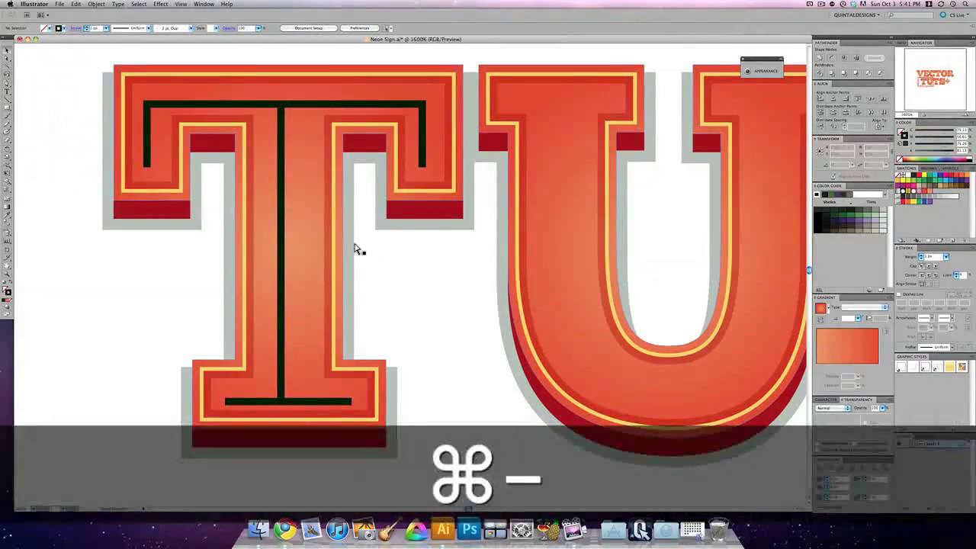
key(super+minus)
key(super+minus)
key(super+minus)
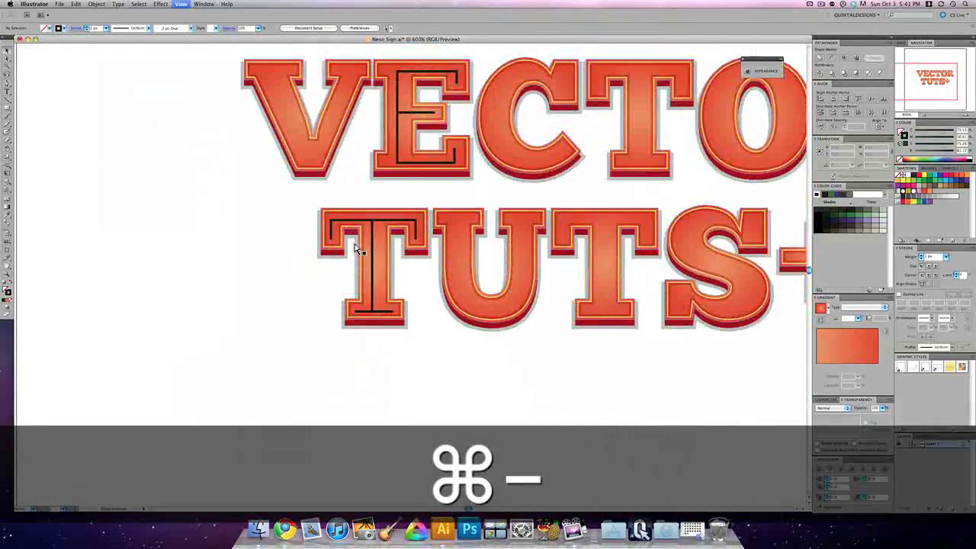
key(super+minus)
scroll(366, 266, right, 4)
scroll(366, 267, up, 2)
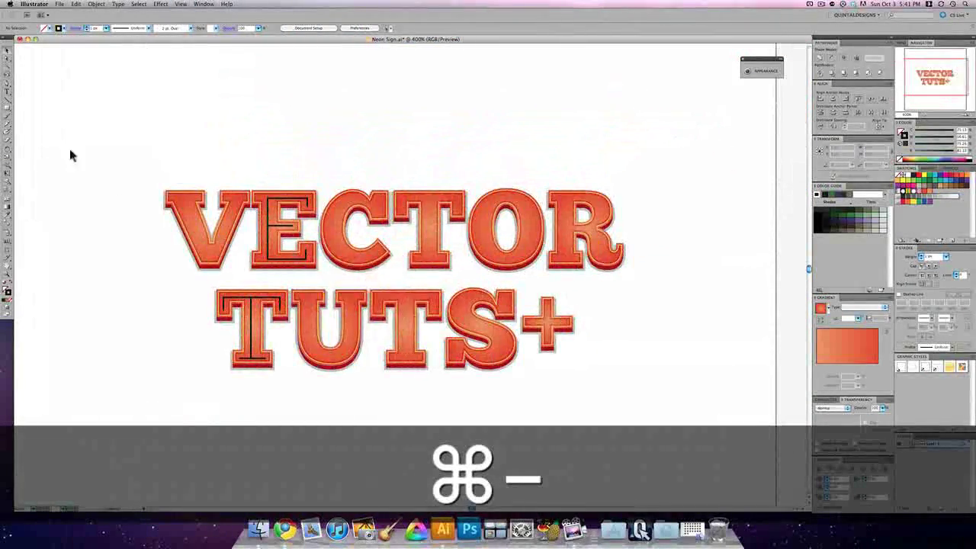
click(132, 110)
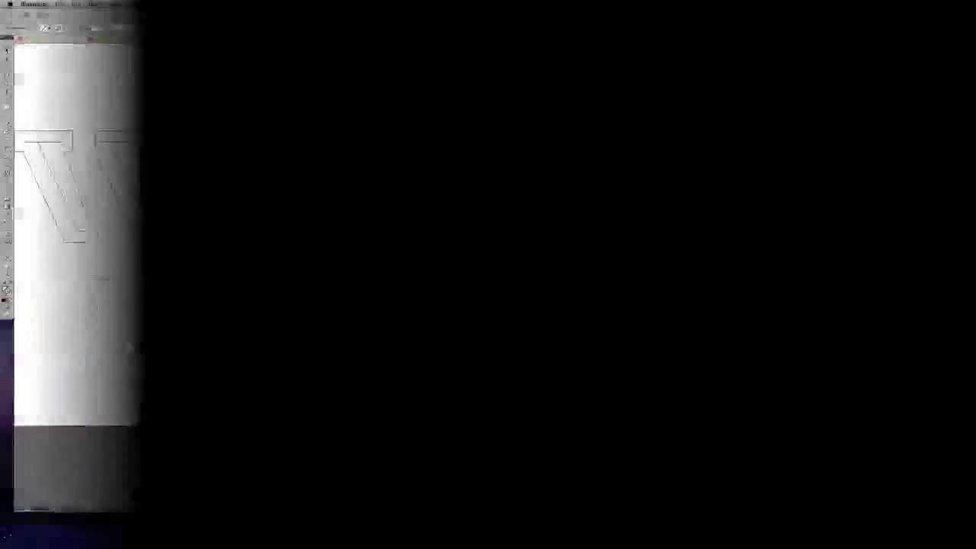
key(super+y)
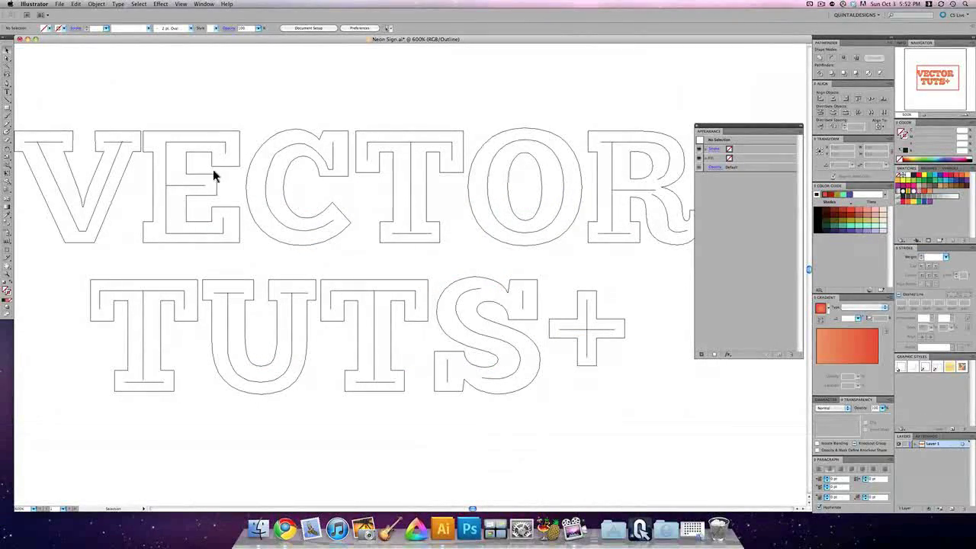
key(super+y)
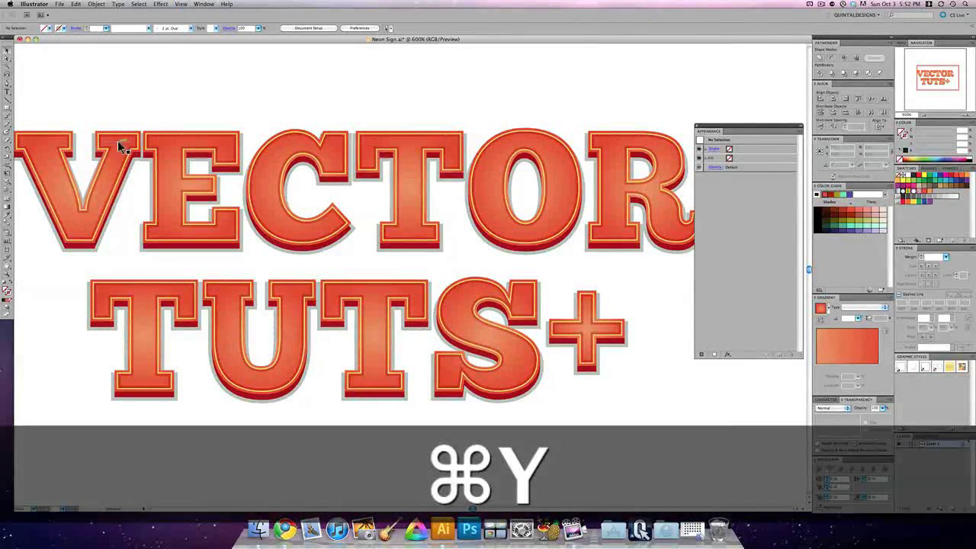
Step: Select the lettering group and give it a new dark red 1.75 px stroke
click(118, 140)
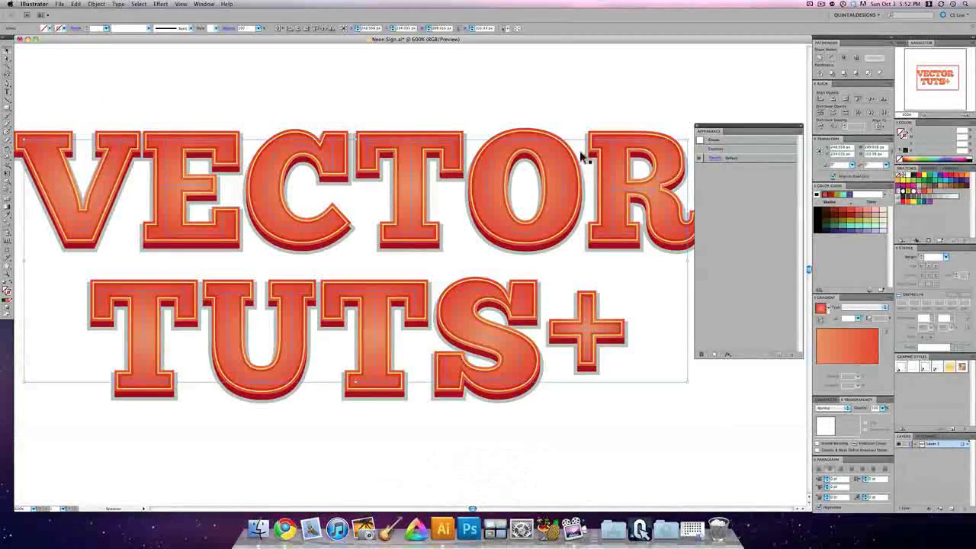
click(701, 356)
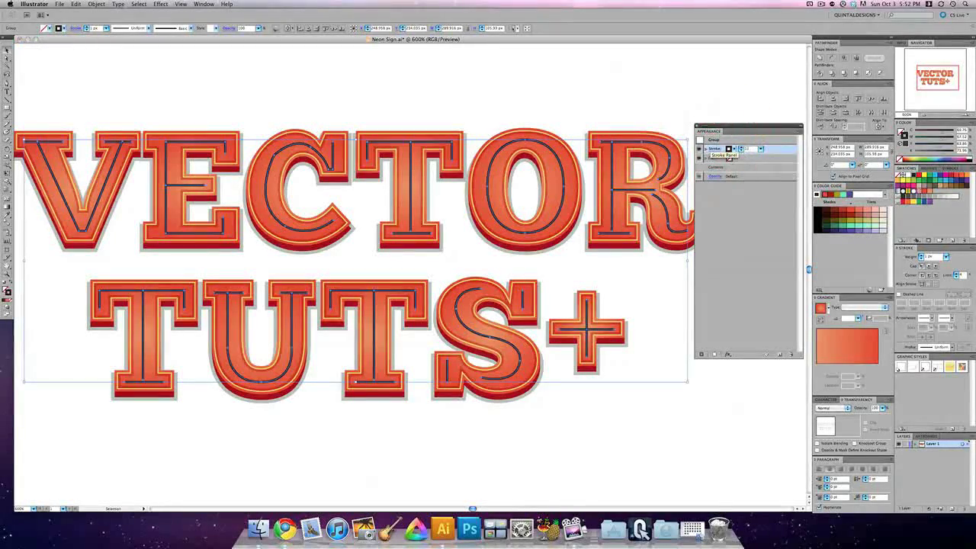
key(Return)
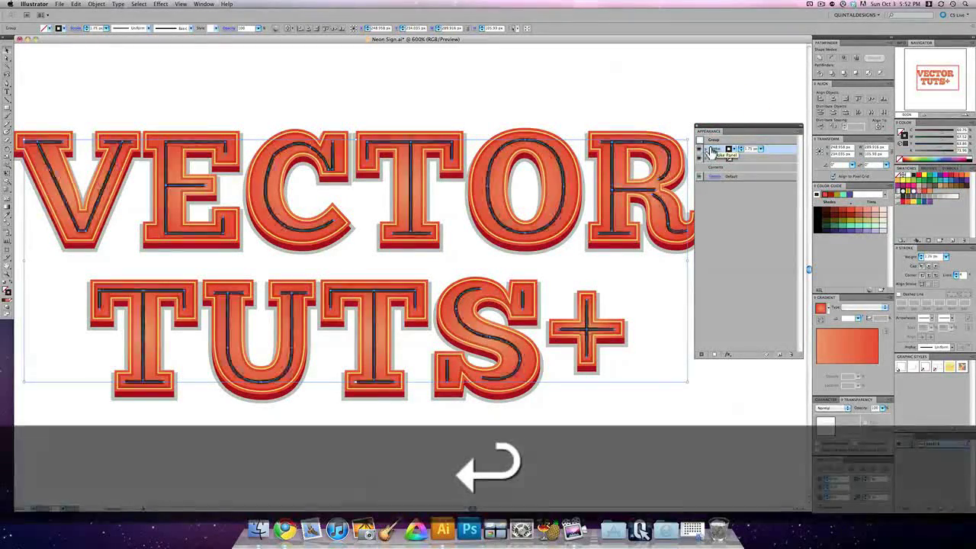
click(734, 150)
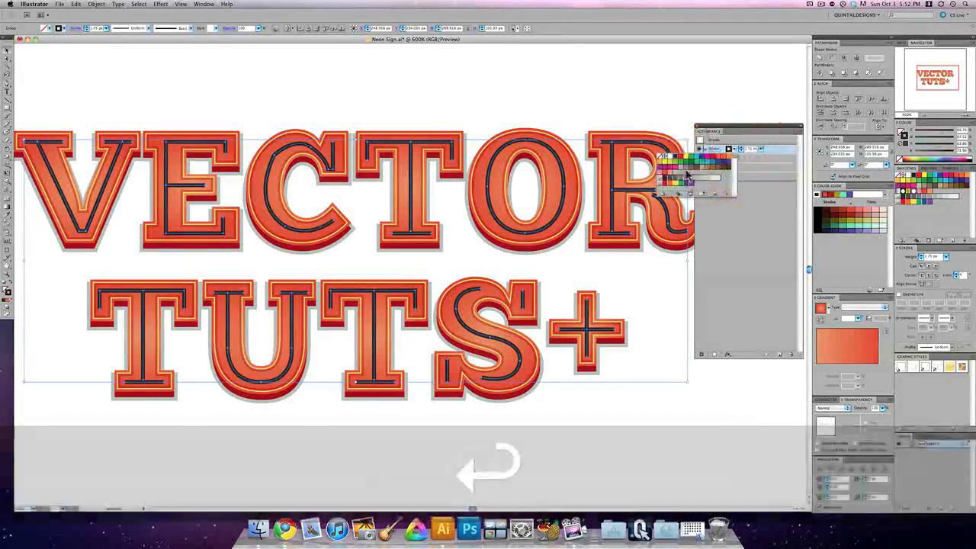
click(666, 176)
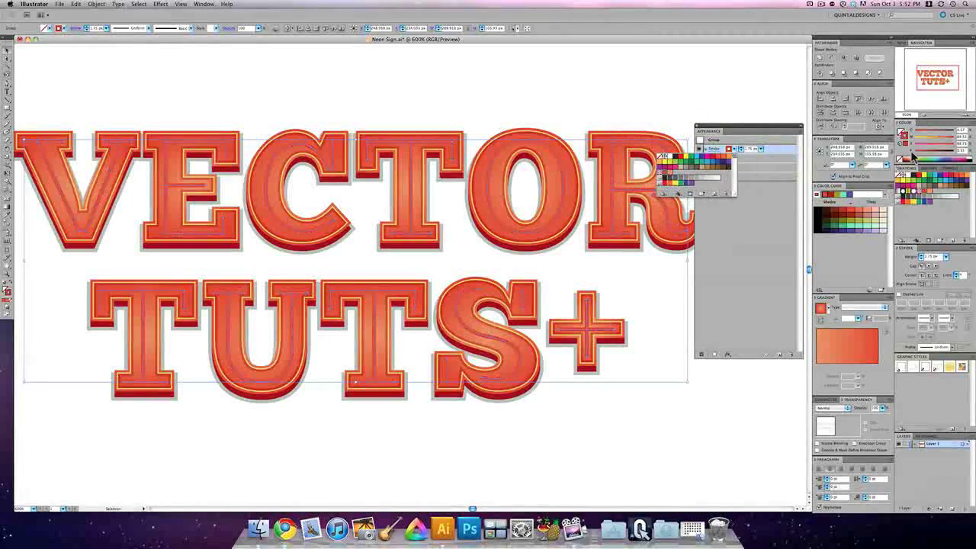
click(926, 156)
click(927, 157)
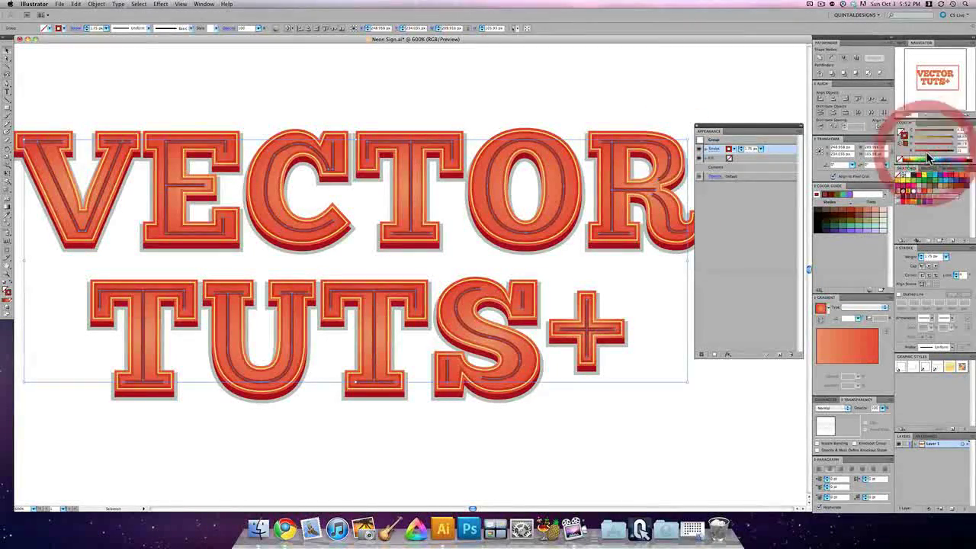
click(928, 156)
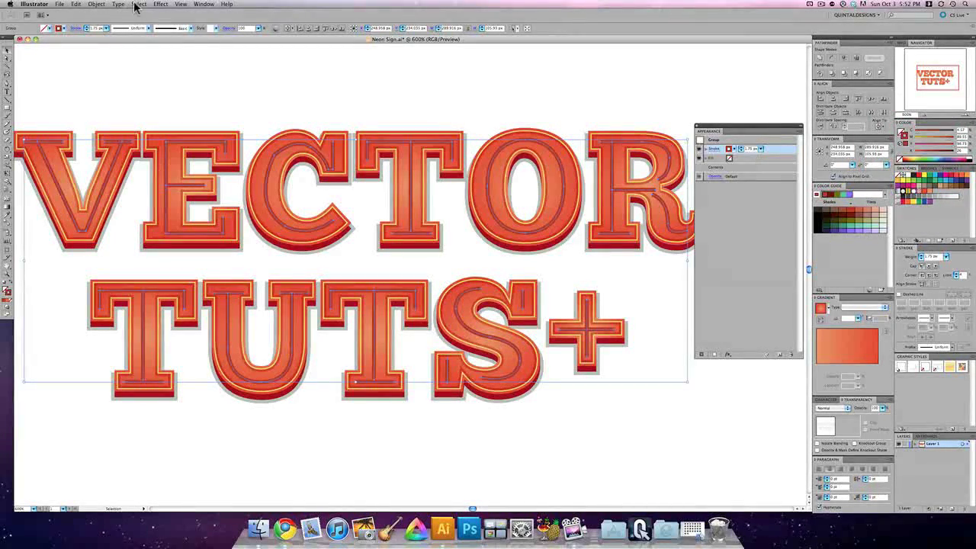
Step: Apply a Distort & Transform > Transform effect moving the stroke 2.5 px vertically
click(160, 4)
mouse_move(174, 113)
mouse_move(206, 76)
click(296, 98)
click(446, 217)
click(432, 218)
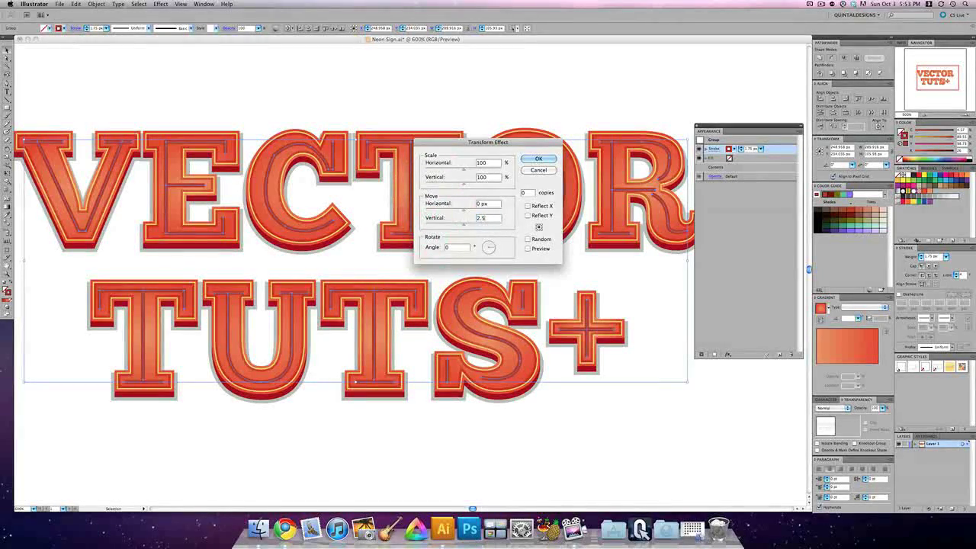
key(Return)
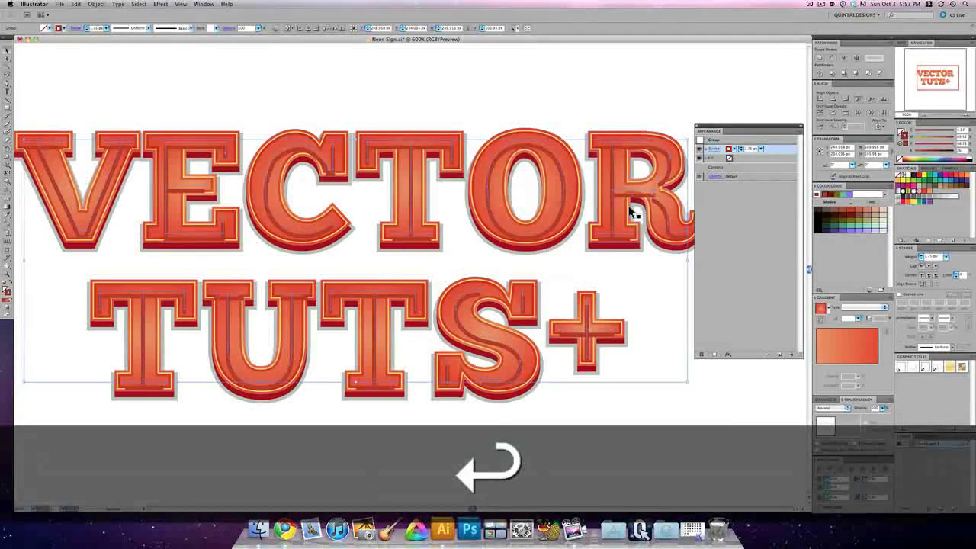
Step: Add a second stroke to the lettering at 4.5 px with lowered opacity
click(700, 354)
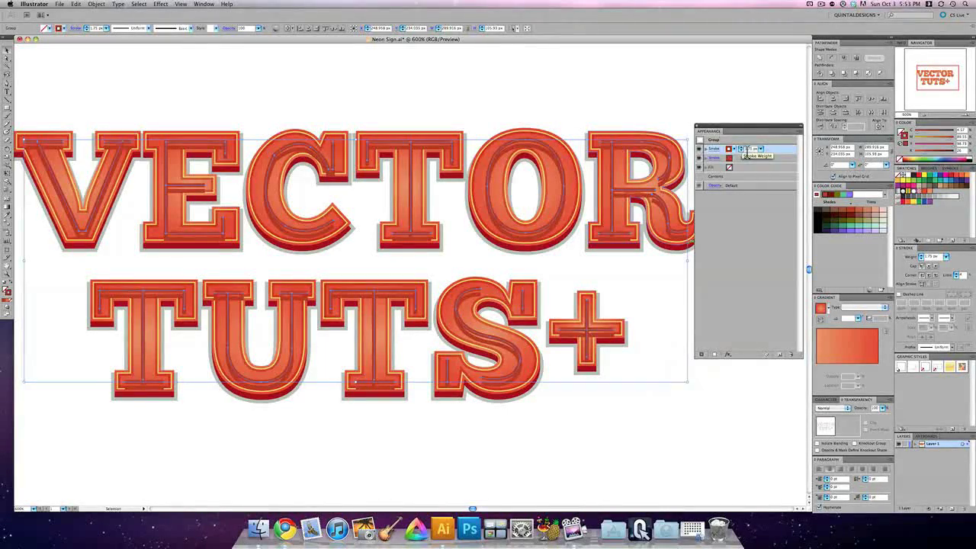
click(731, 149)
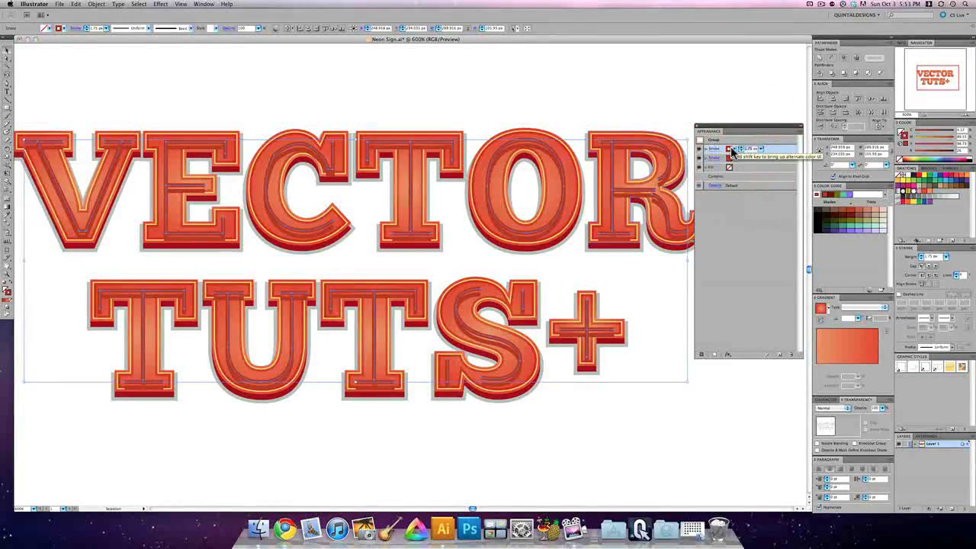
key(Return)
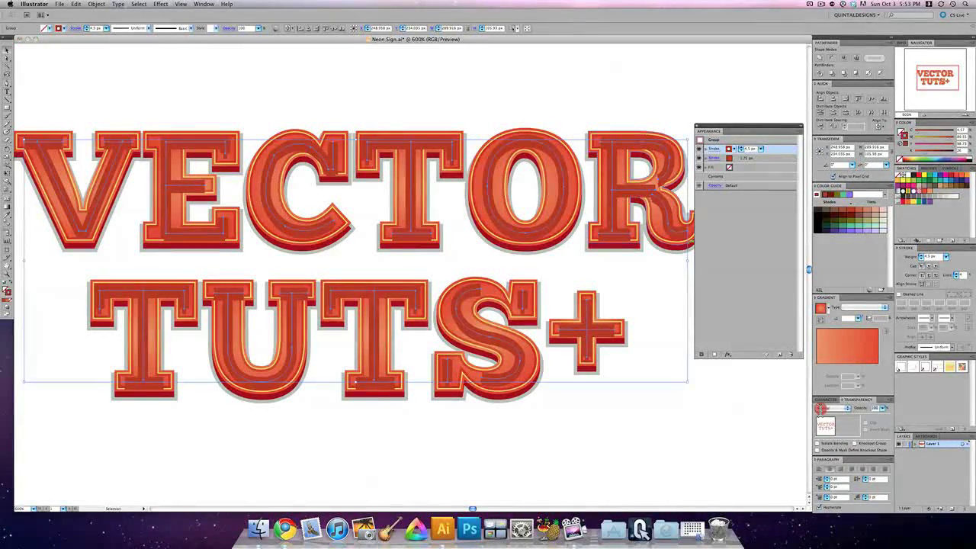
key(Return)
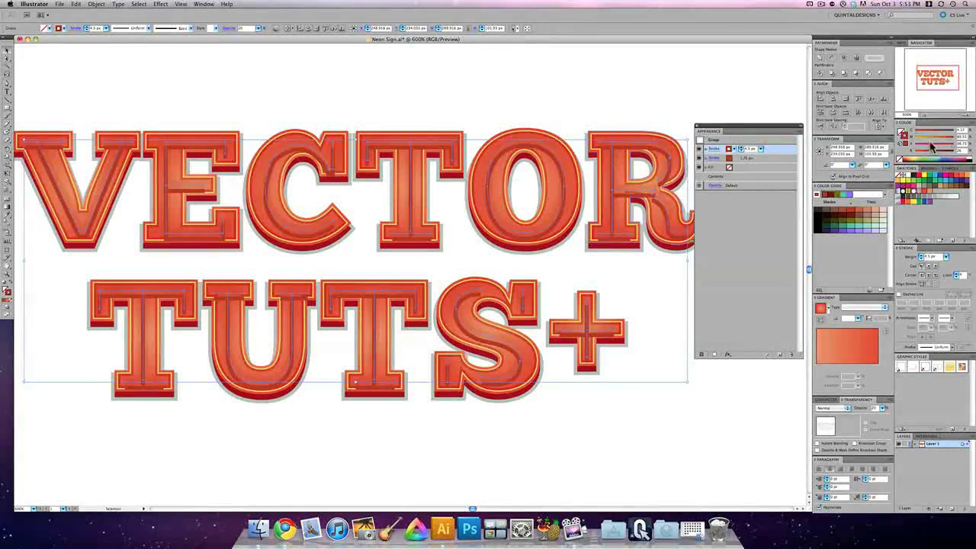
Step: Tint the new 4.5 px stroke a pale yellow-orange in the Color panel
drag(929, 145, 909, 141)
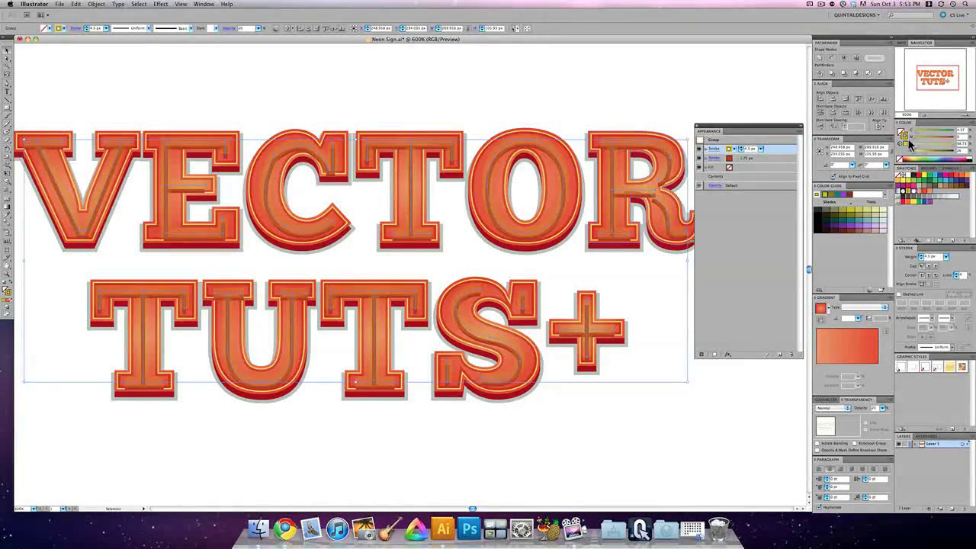
click(919, 157)
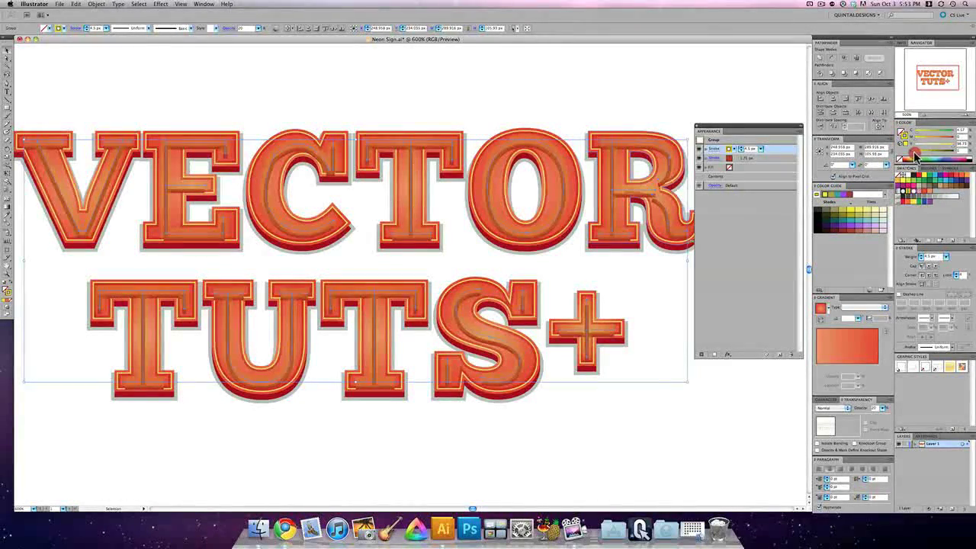
click(916, 156)
click(941, 151)
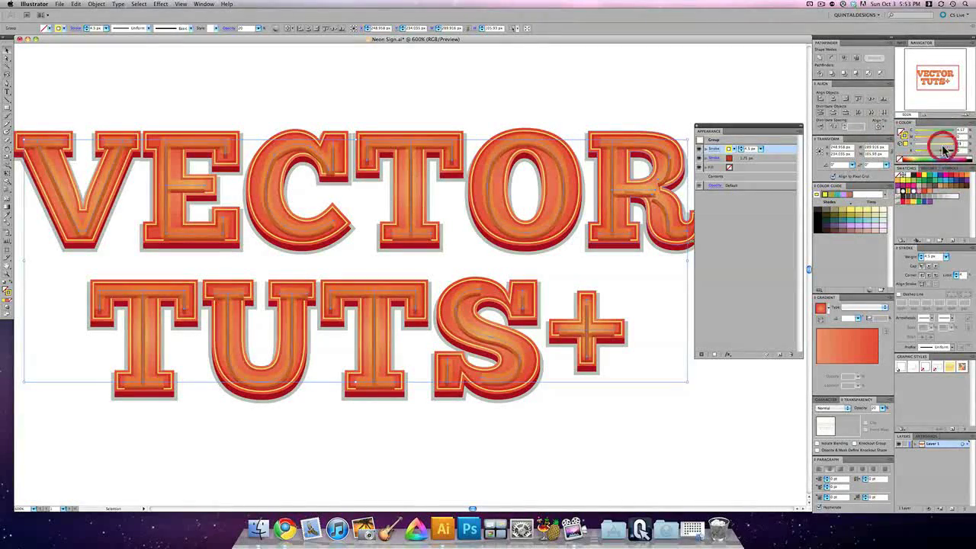
click(933, 150)
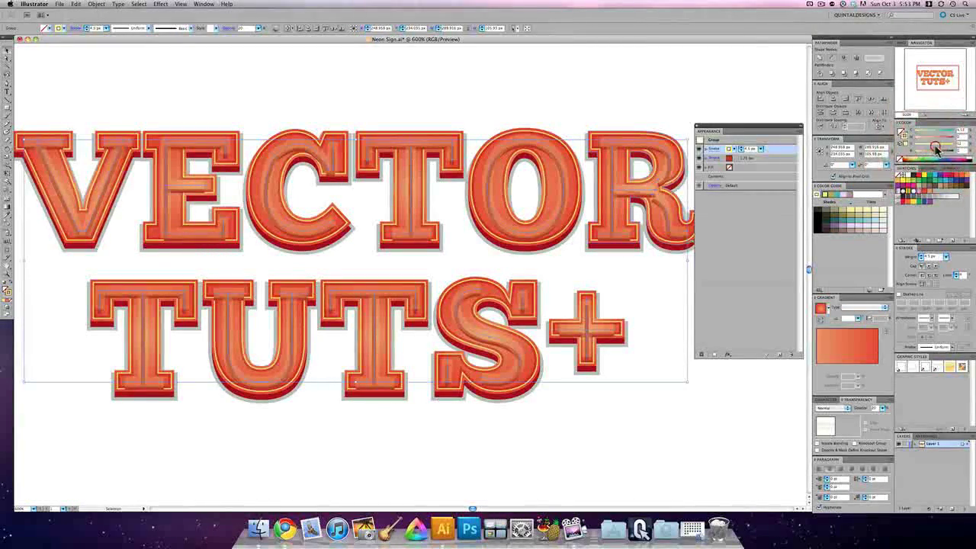
click(937, 151)
click(939, 150)
click(926, 127)
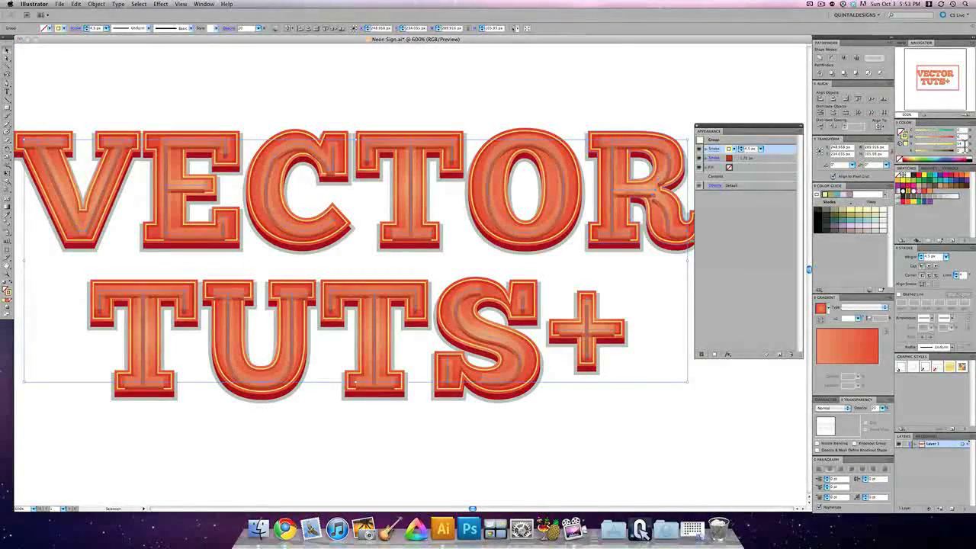
click(923, 145)
key(Return)
Step: Give both the 4.5 px and 1.75 px strokes round caps and round corners
click(929, 268)
click(928, 275)
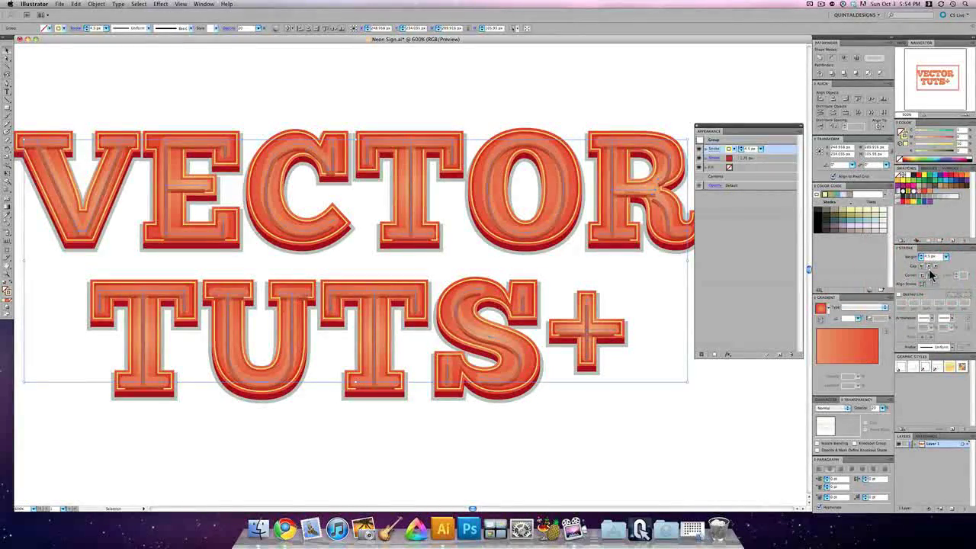
click(786, 157)
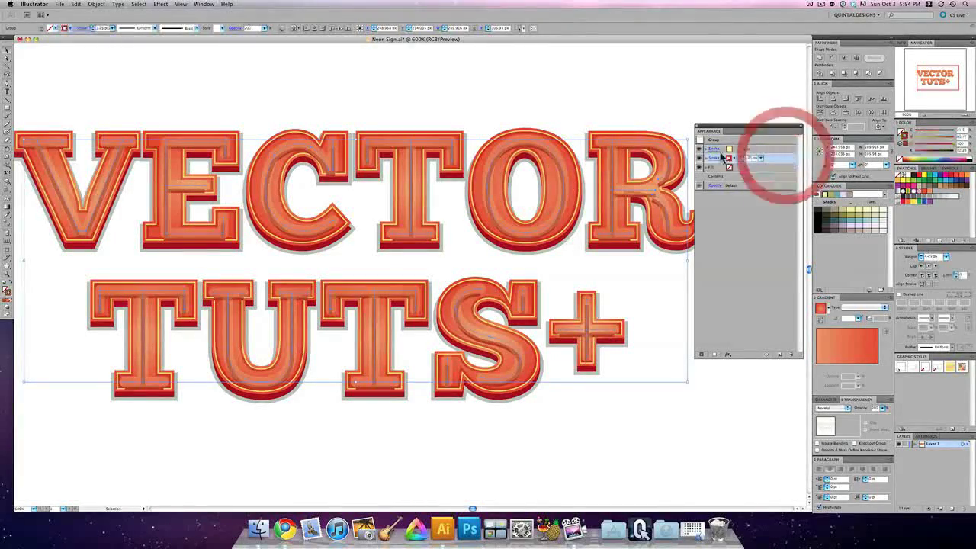
click(929, 268)
click(928, 276)
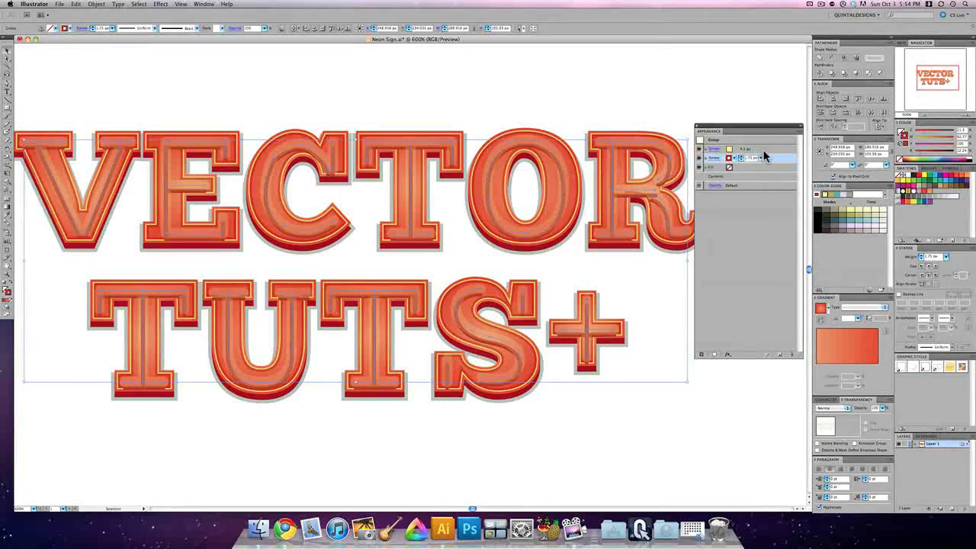
click(763, 151)
click(773, 150)
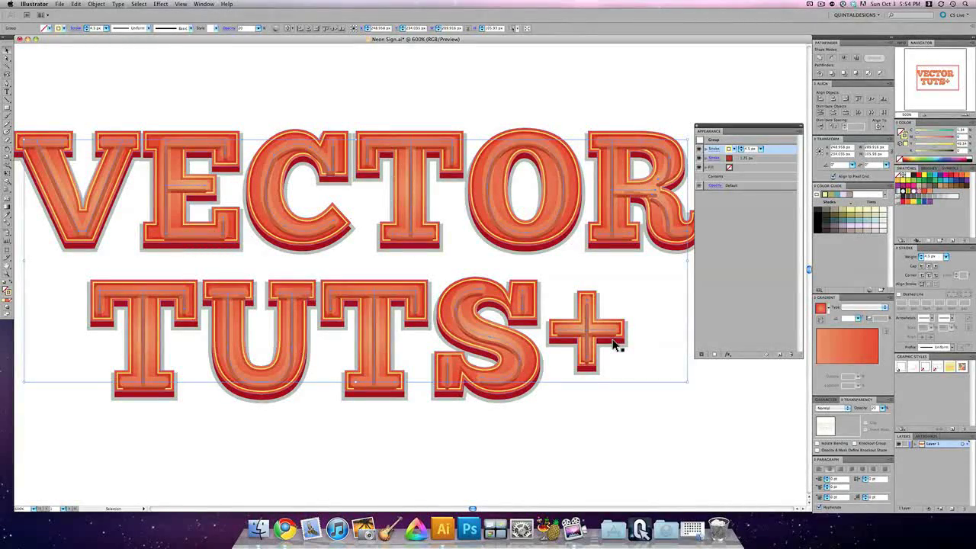
Step: Add a third stroke tinted pale tan, lower its opacity and widen its weight
click(698, 355)
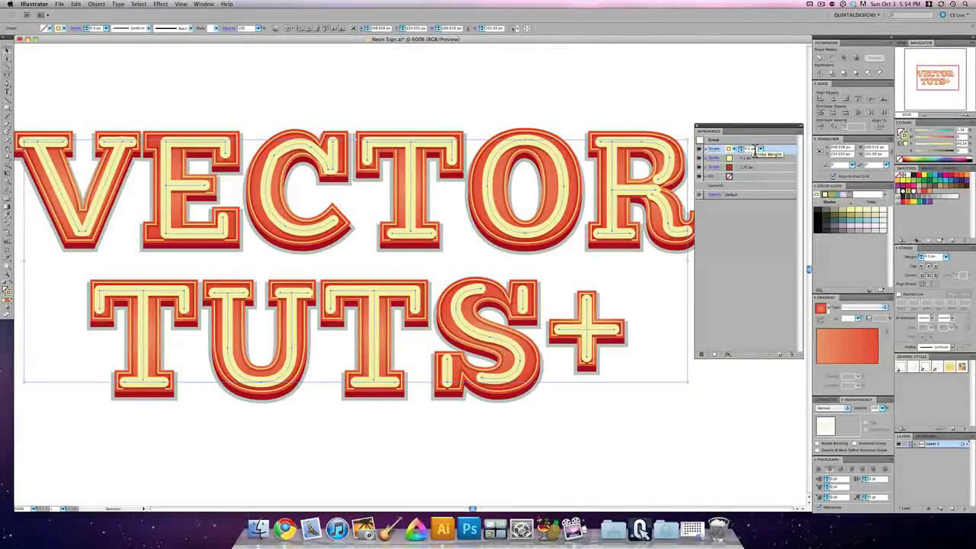
drag(920, 143, 944, 149)
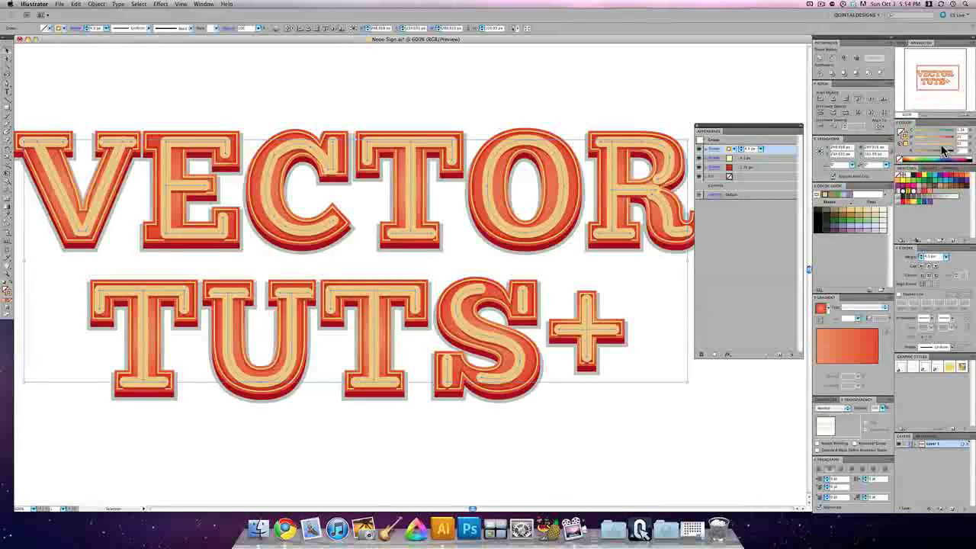
click(879, 409)
click(844, 406)
key(Return)
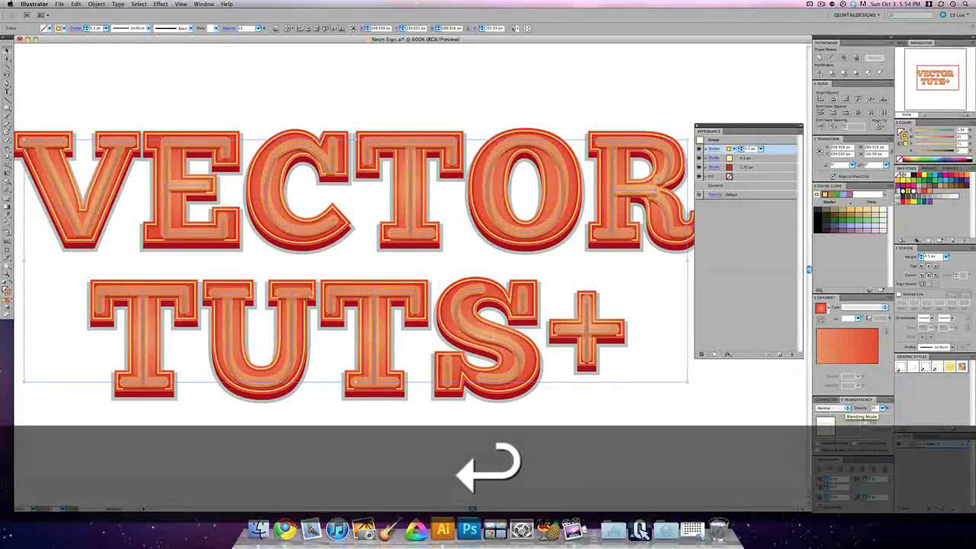
click(740, 147)
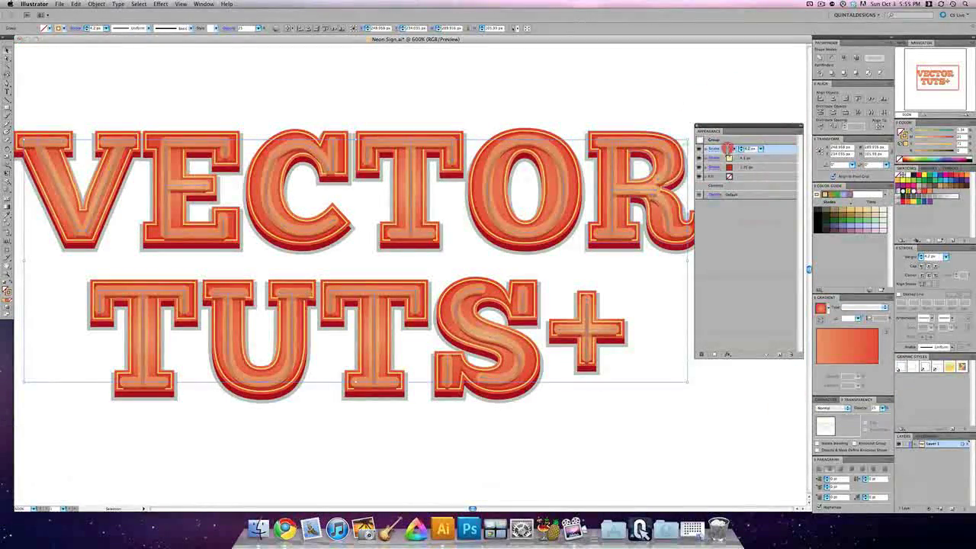
click(728, 150)
key(Return)
Step: Add a fourth 2.2 px stroke at 30% opacity with a warmer orange tint
click(701, 356)
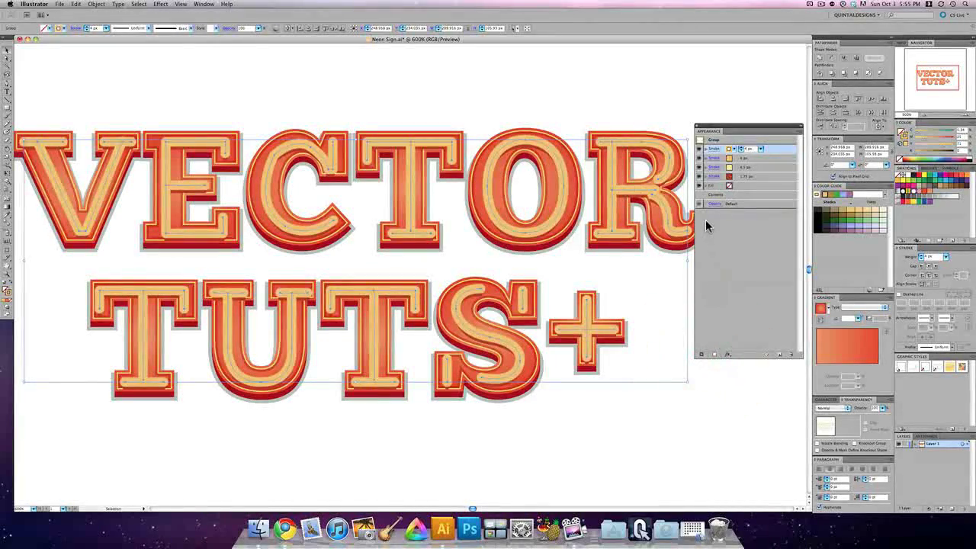
click(725, 148)
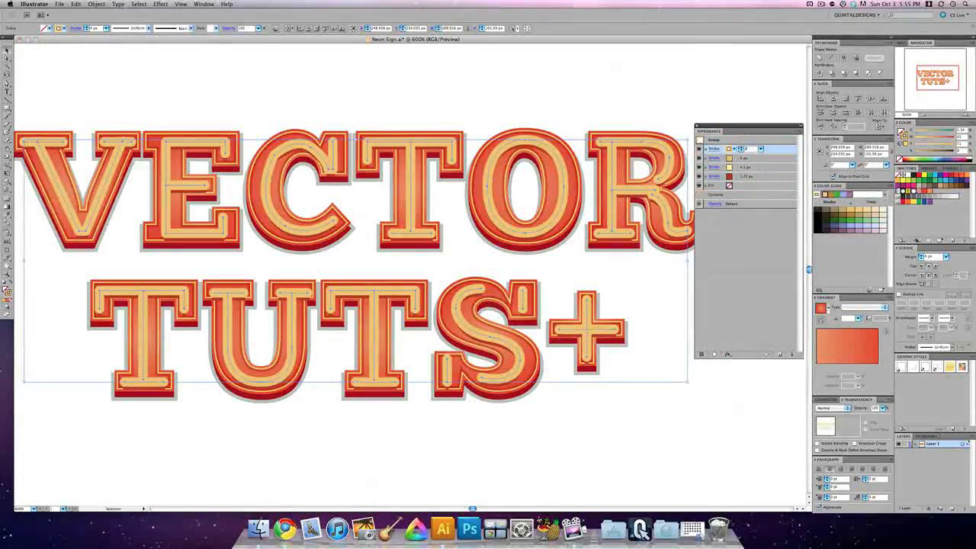
key(Return)
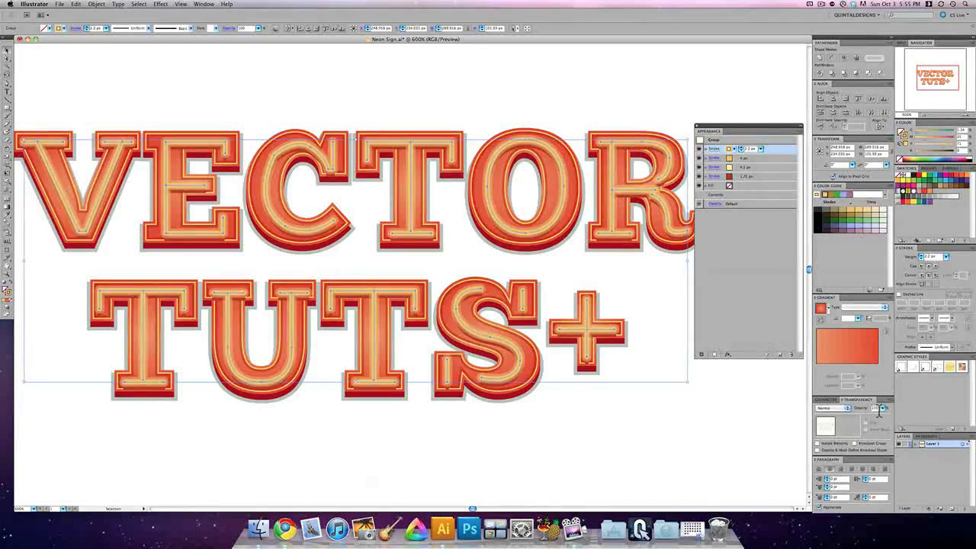
key(Return)
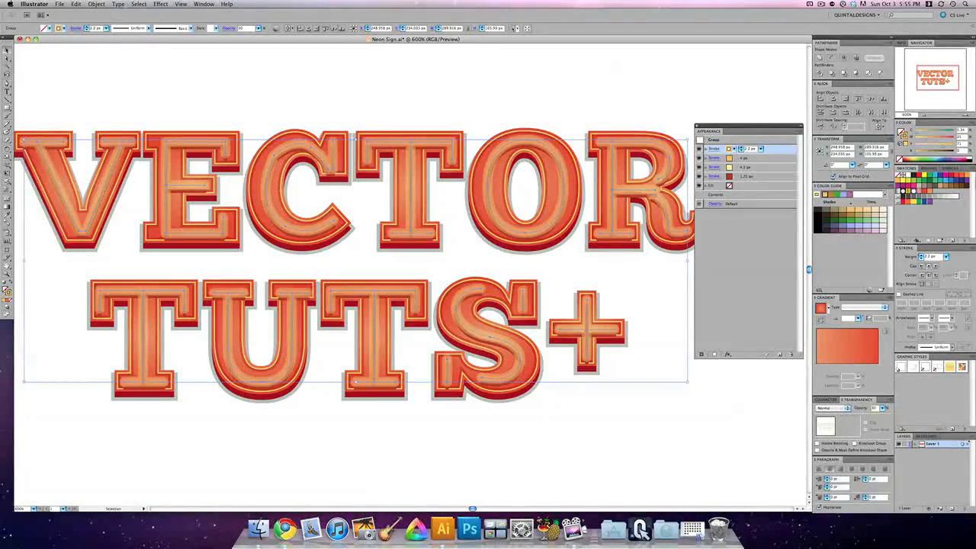
click(935, 143)
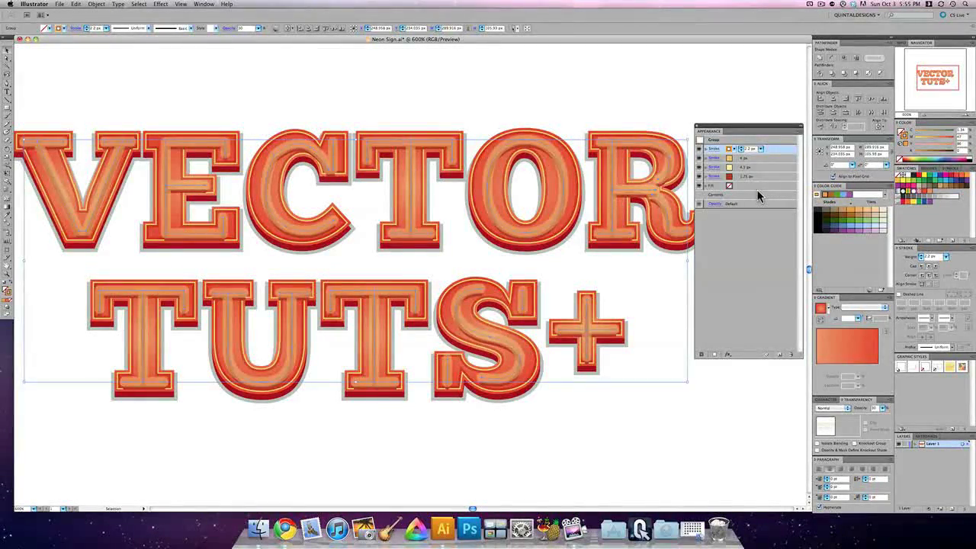
Step: Add a fifth top stroke coloured bright saturated yellow at full opacity
click(701, 355)
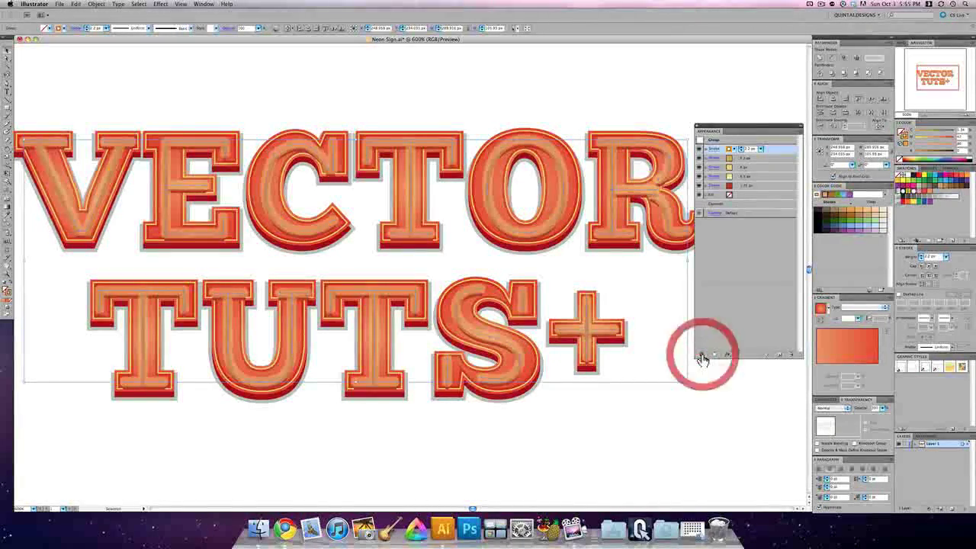
click(910, 138)
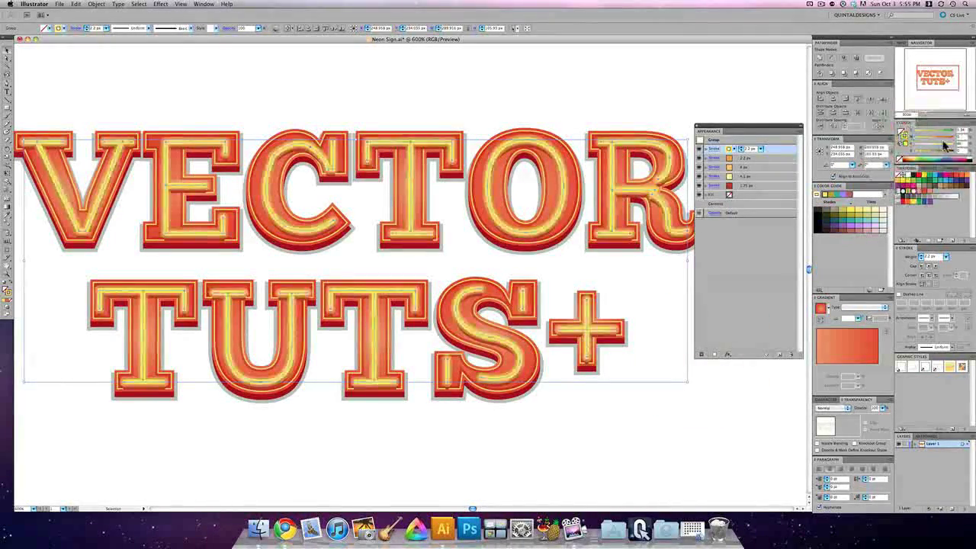
drag(943, 145, 917, 150)
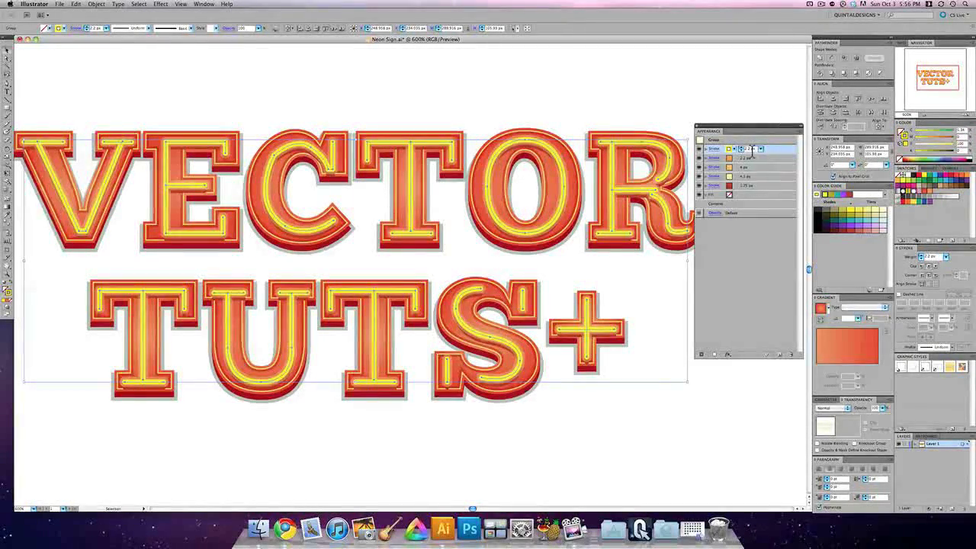
click(729, 149)
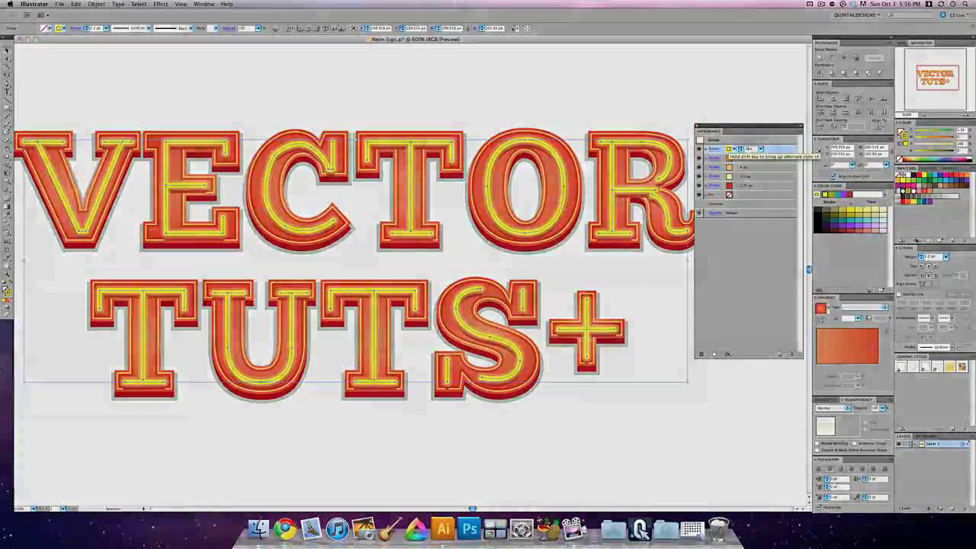